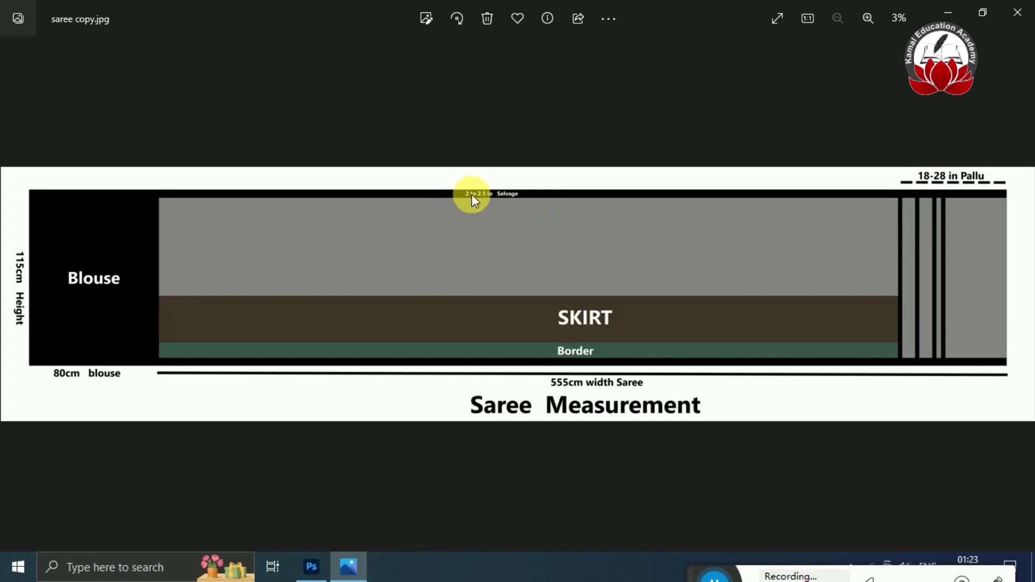
# Examine the selvage, skirt and border labels in the saree measurement diagram up close.
pyautogui.scroll(2, 468, 197)
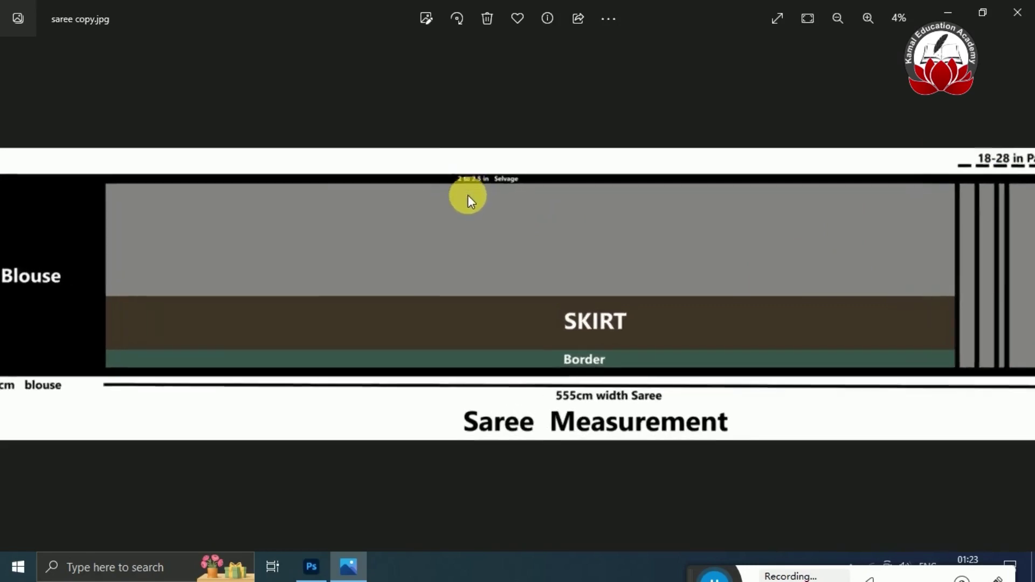
pyautogui.scroll(3, 468, 195)
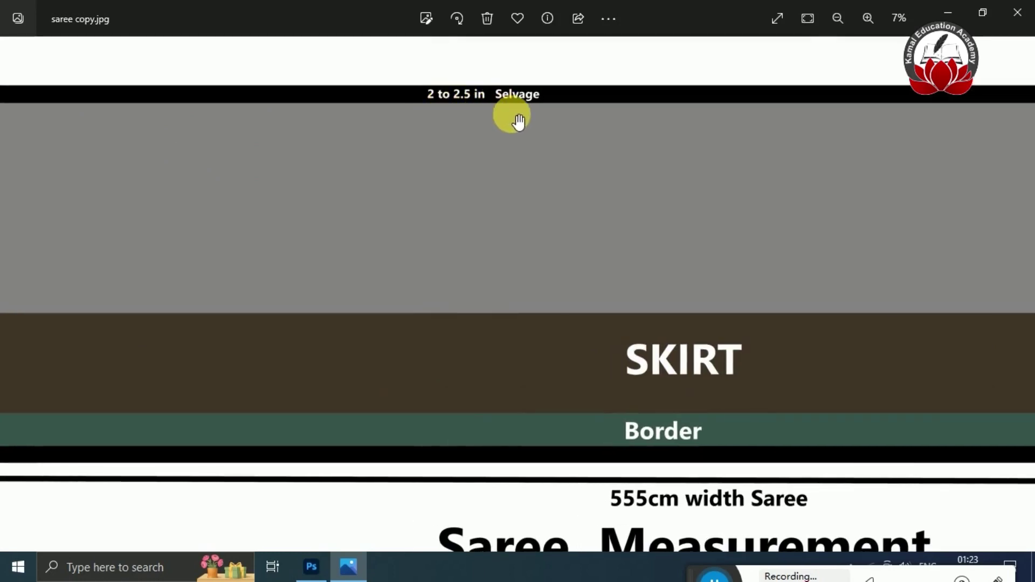
pyautogui.moveTo(514, 197); pyautogui.dragTo(511, 167)
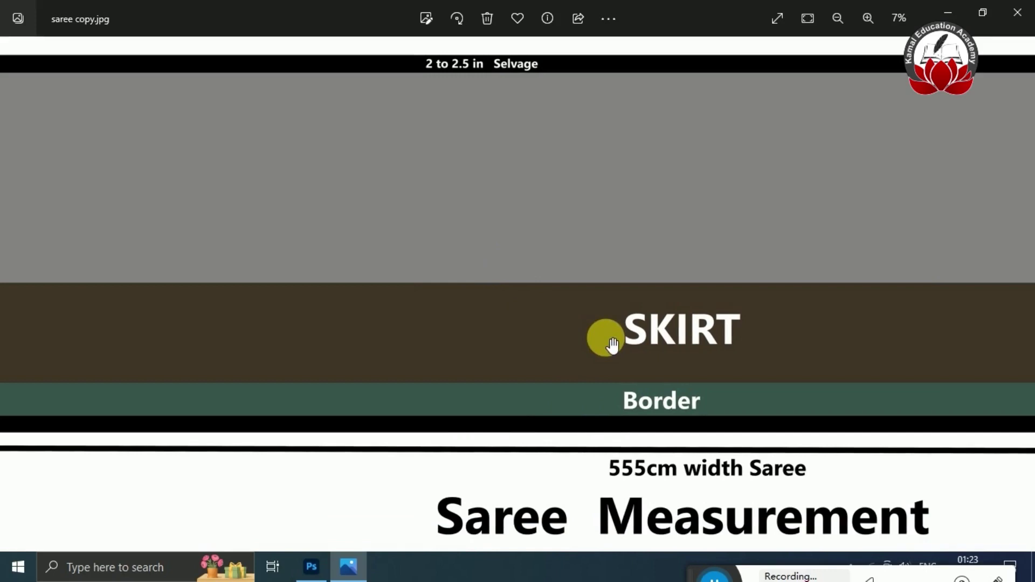
pyautogui.click(843, 23)
pyautogui.click(842, 23)
pyautogui.click(843, 22)
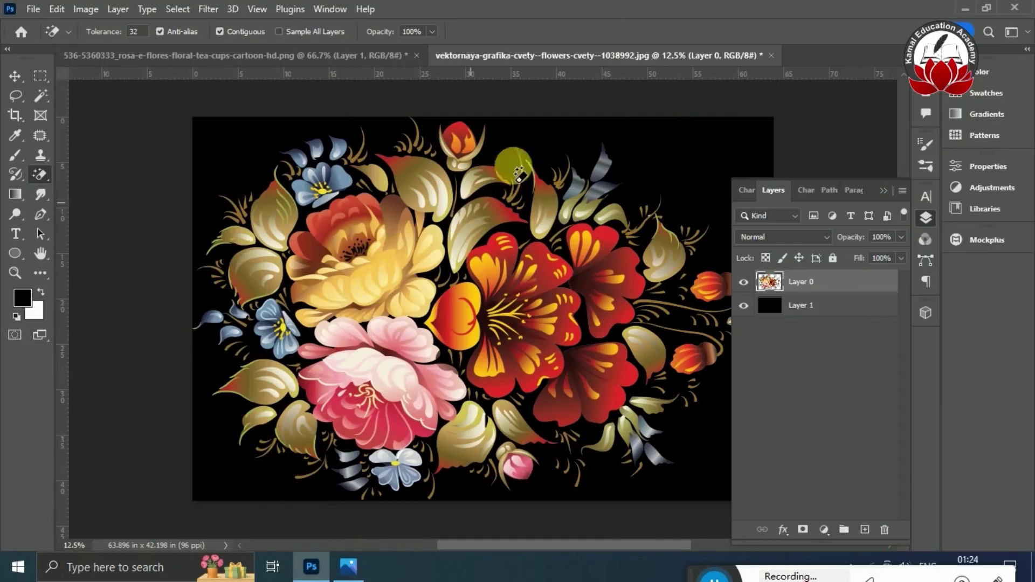
# In Photoshop, start a new document in centimeters with a width of 555 and a height of 115.
pyautogui.click(884, 190)
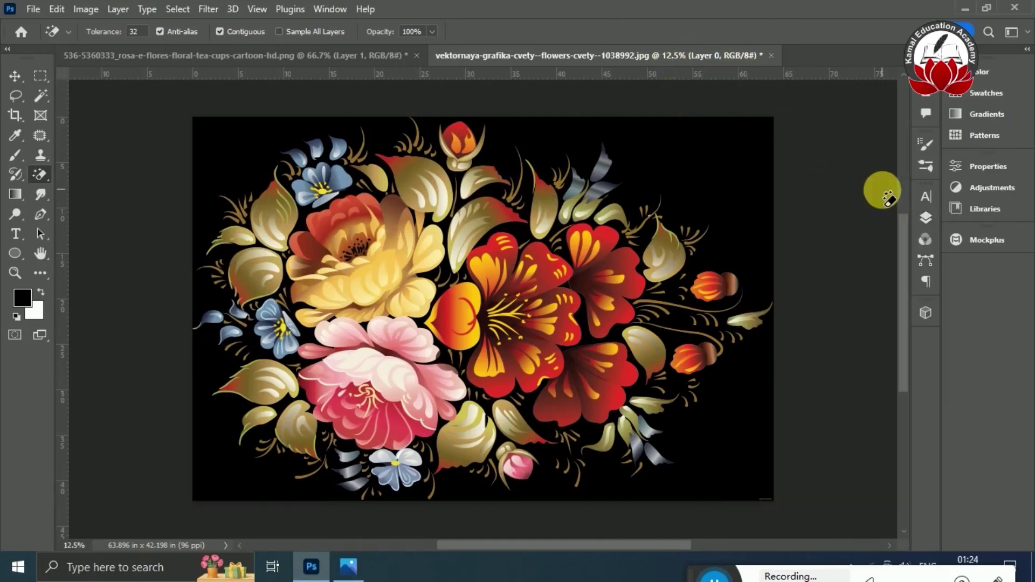
pyautogui.click(31, 9)
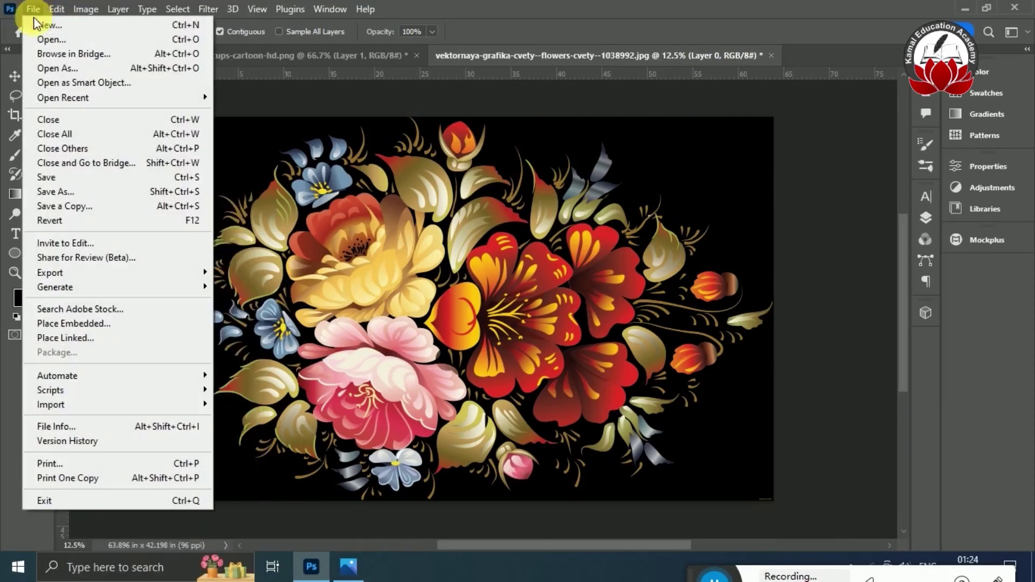
pyautogui.click(37, 24)
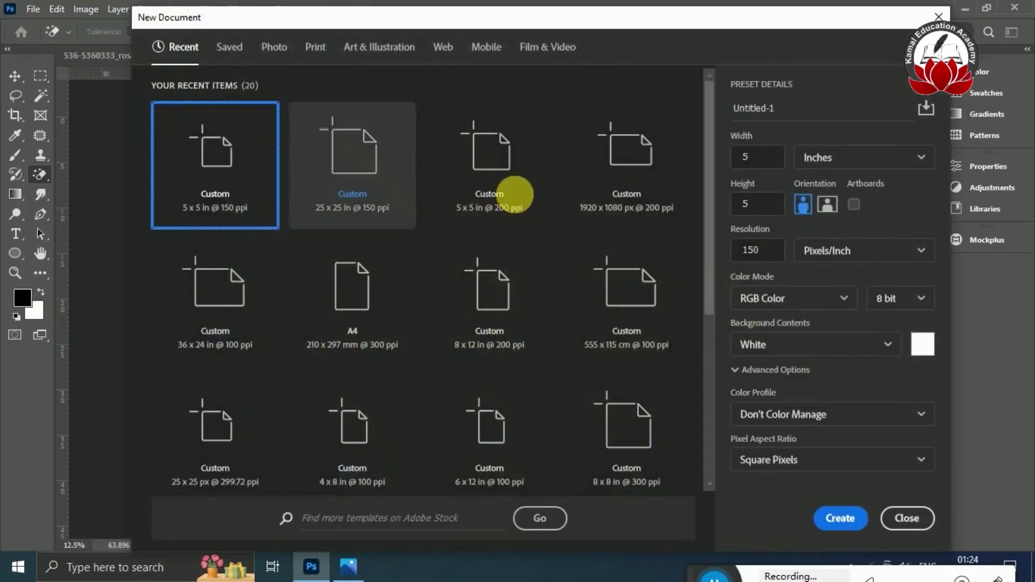
pyautogui.click(860, 157)
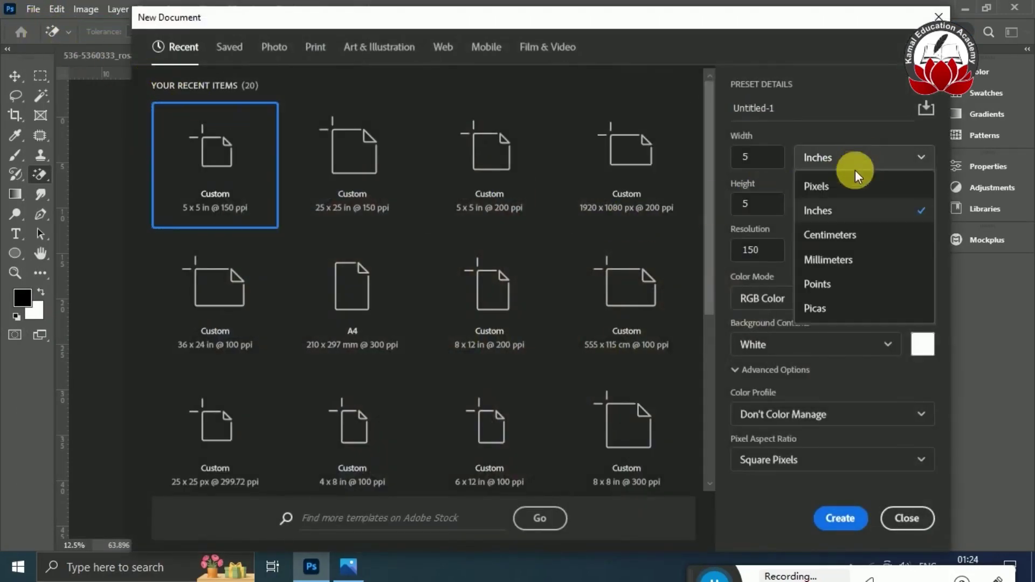
pyautogui.click(841, 236)
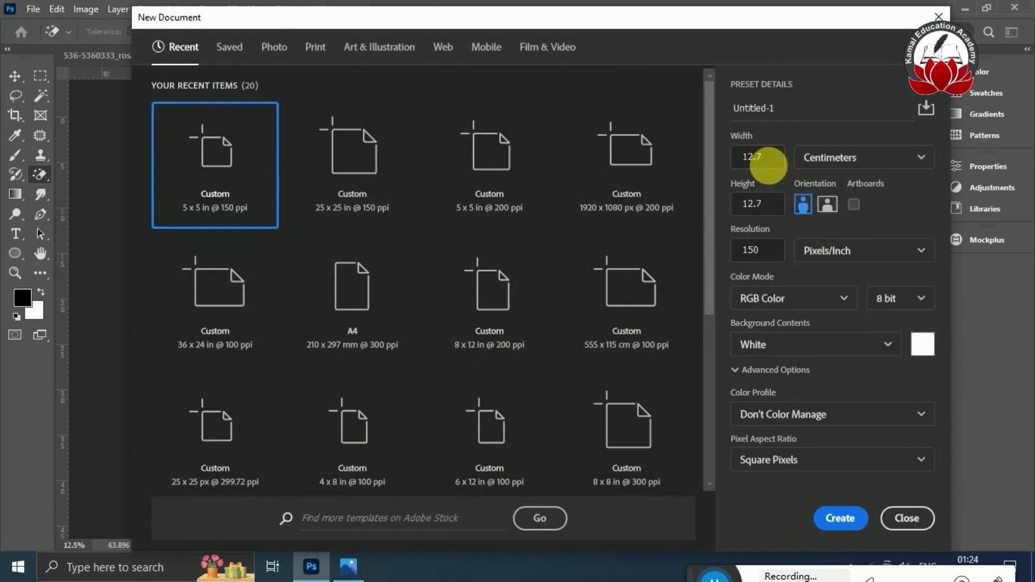
pyautogui.doubleClick(755, 157)
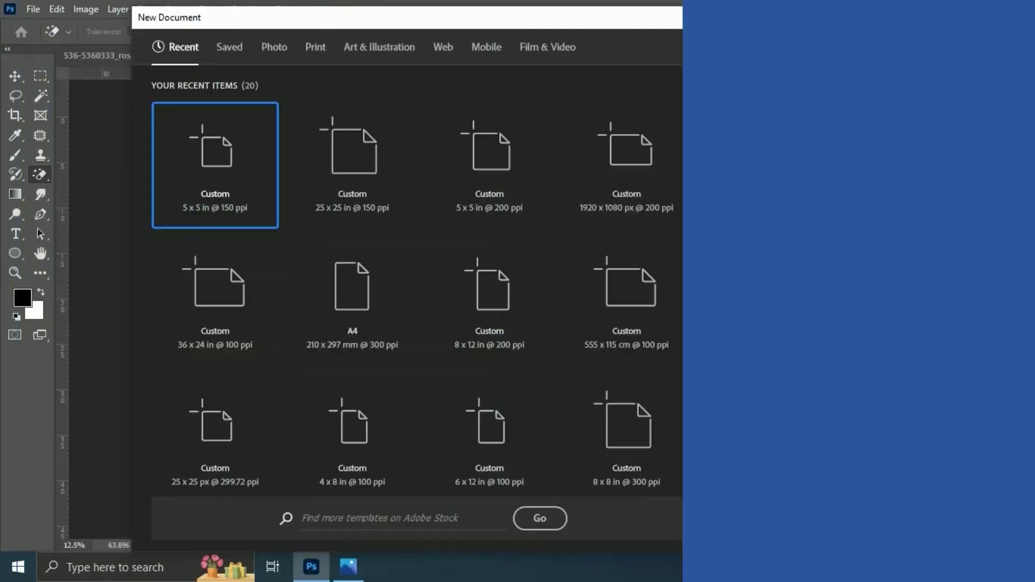
pyautogui.write('555')
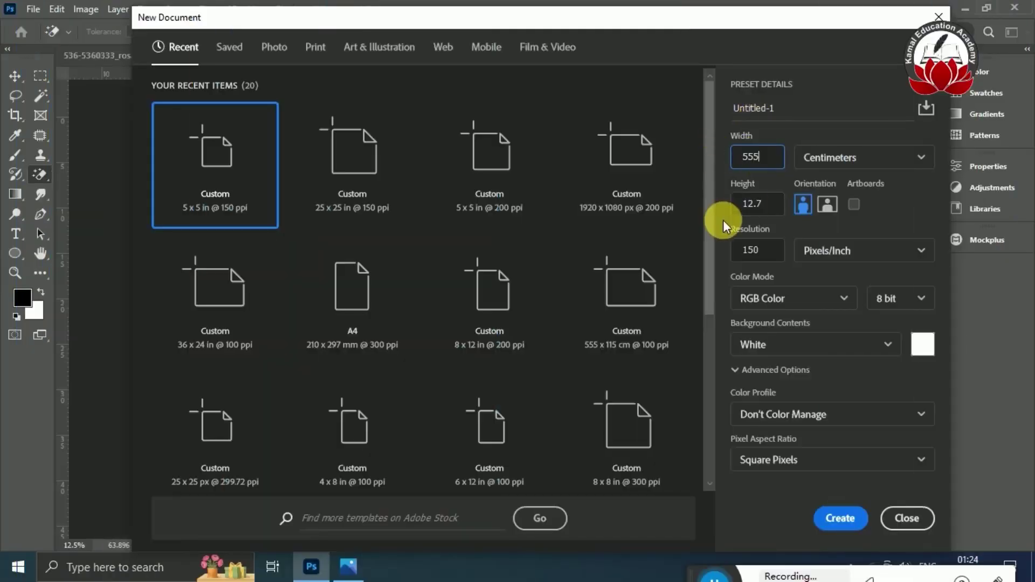
pyautogui.press('Tab')
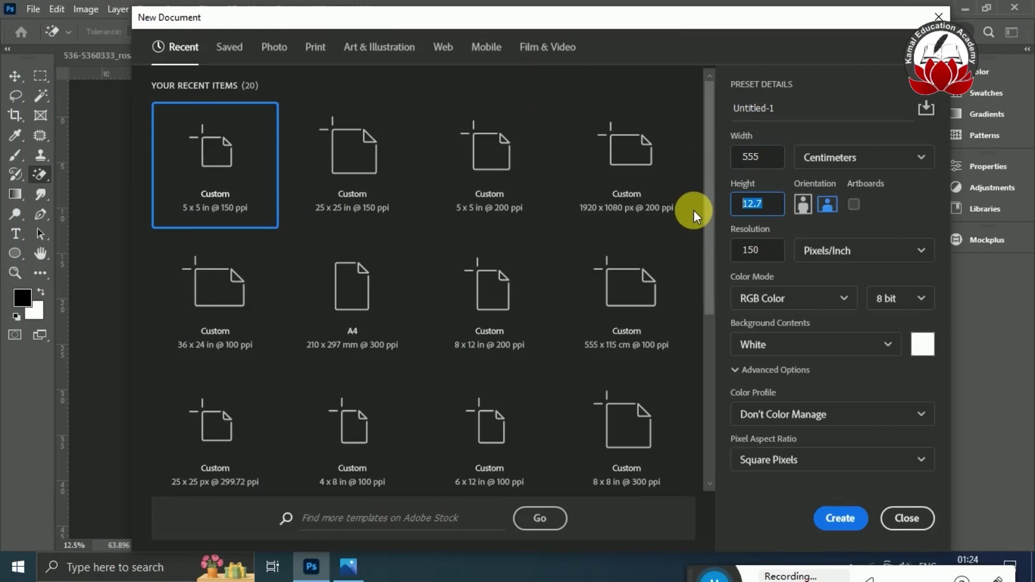
pyautogui.write('115')
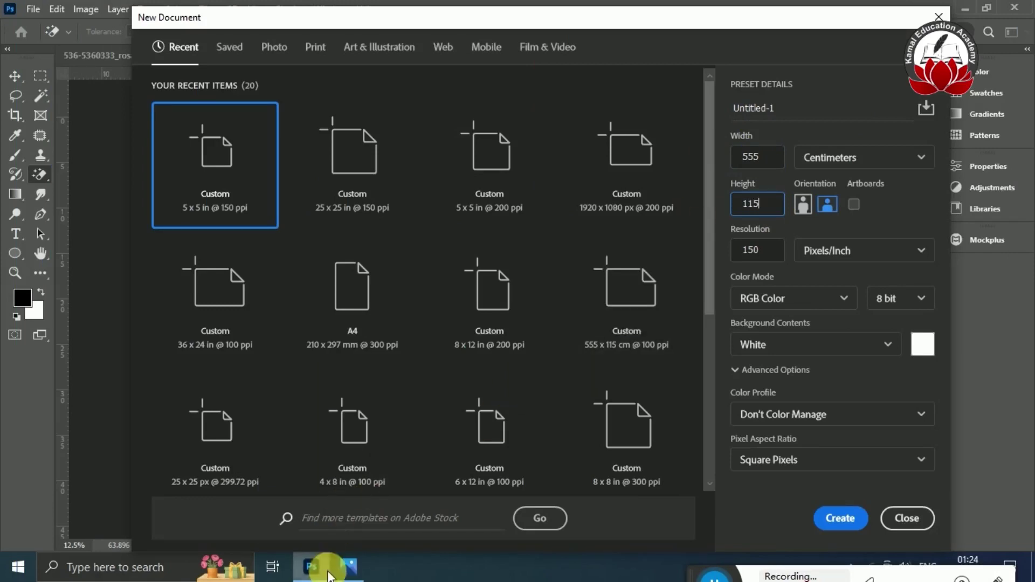
# Check the saree measurement diagram, and create the document with a resolution of 100 pixels/inch.
pyautogui.click(349, 571)
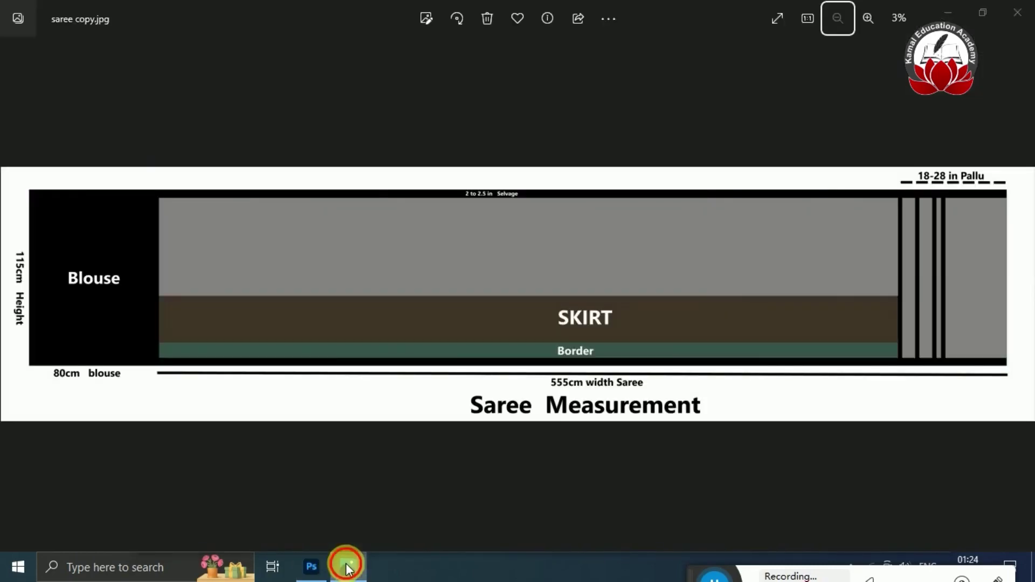
pyautogui.click(350, 570)
pyautogui.moveTo(782, 253); pyautogui.dragTo(743, 253)
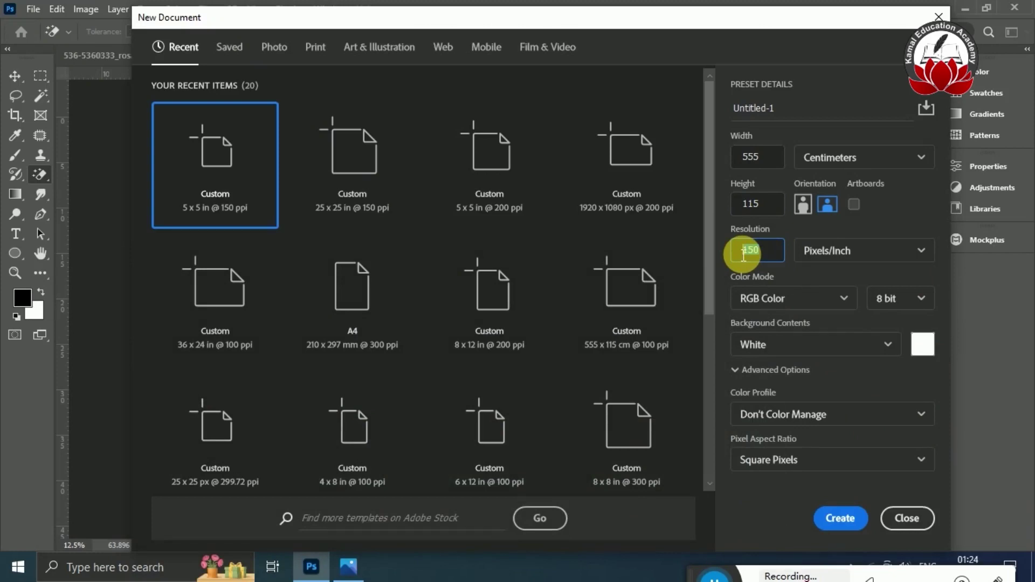
pyautogui.write('100')
pyautogui.click(743, 253)
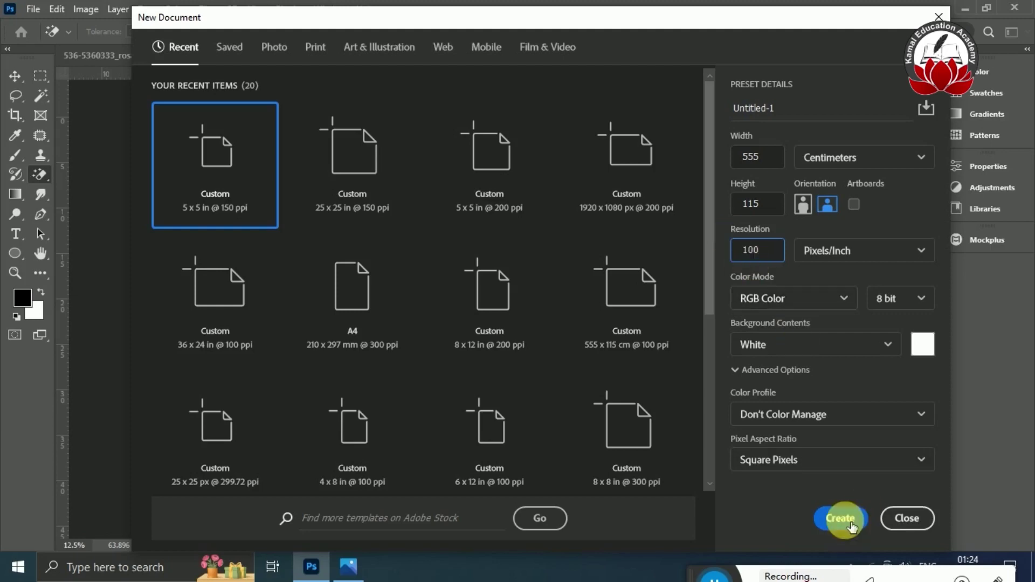
pyautogui.click(842, 519)
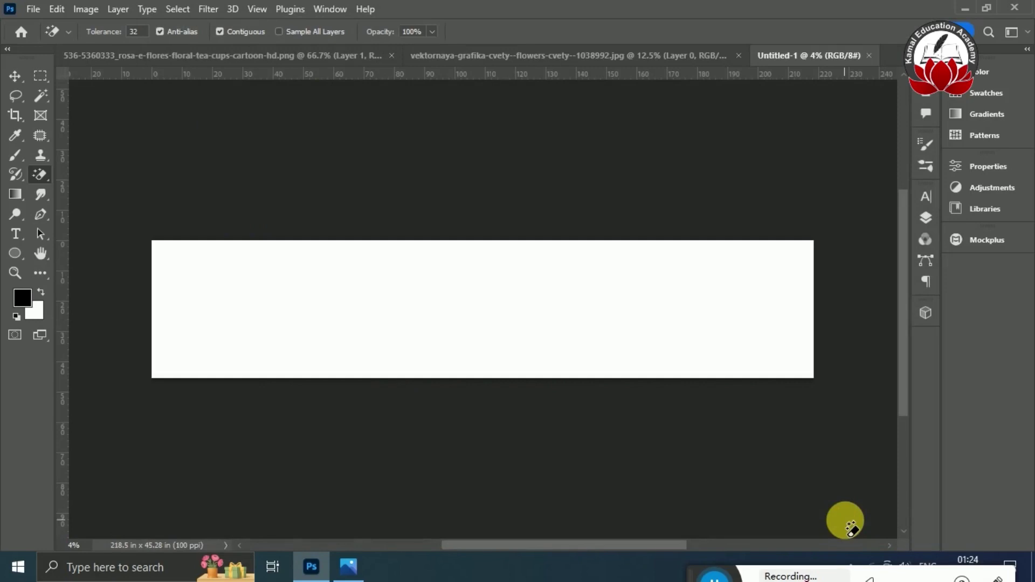
# Start a new vertical cyan guide and clear its position value.
pyautogui.hotkey('ctrl', '+')
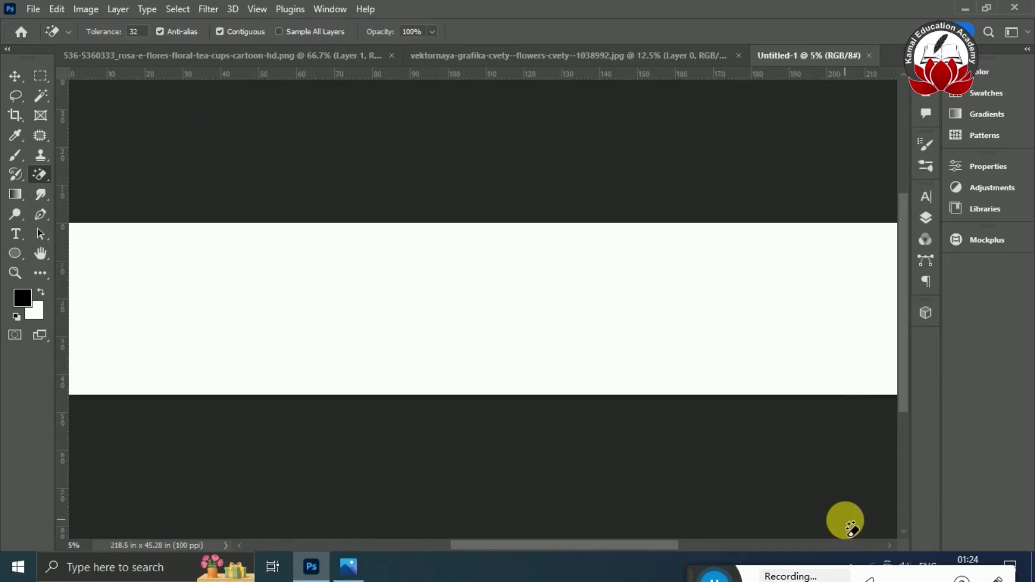
pyautogui.click(15, 76)
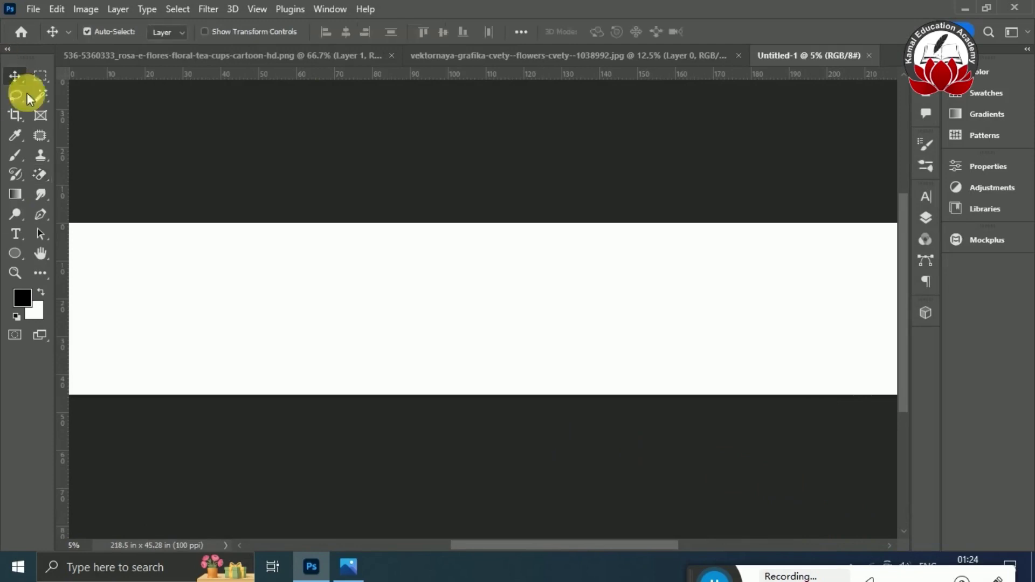
pyautogui.hotkey('ctrl', '-')
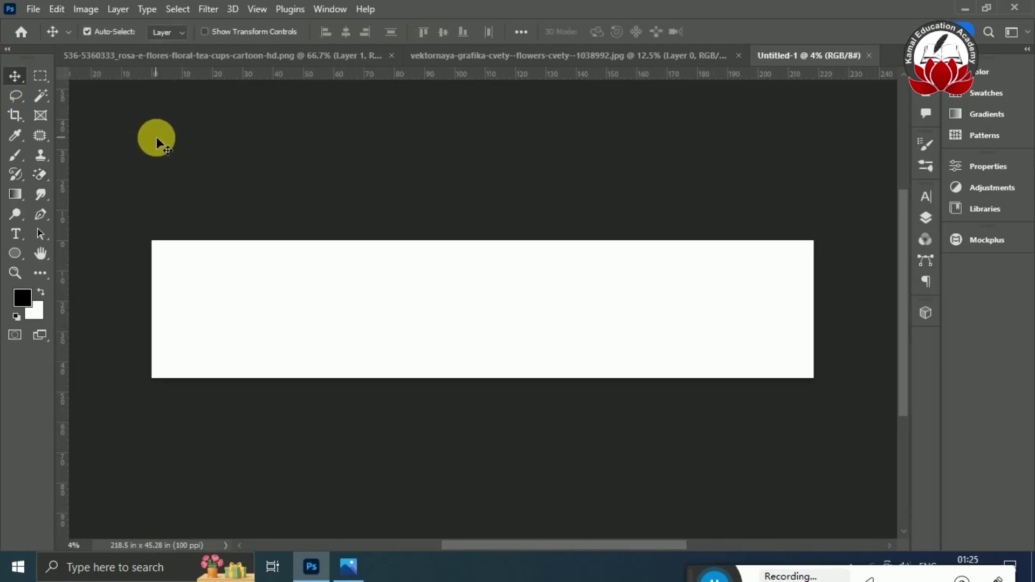
pyautogui.click(257, 9)
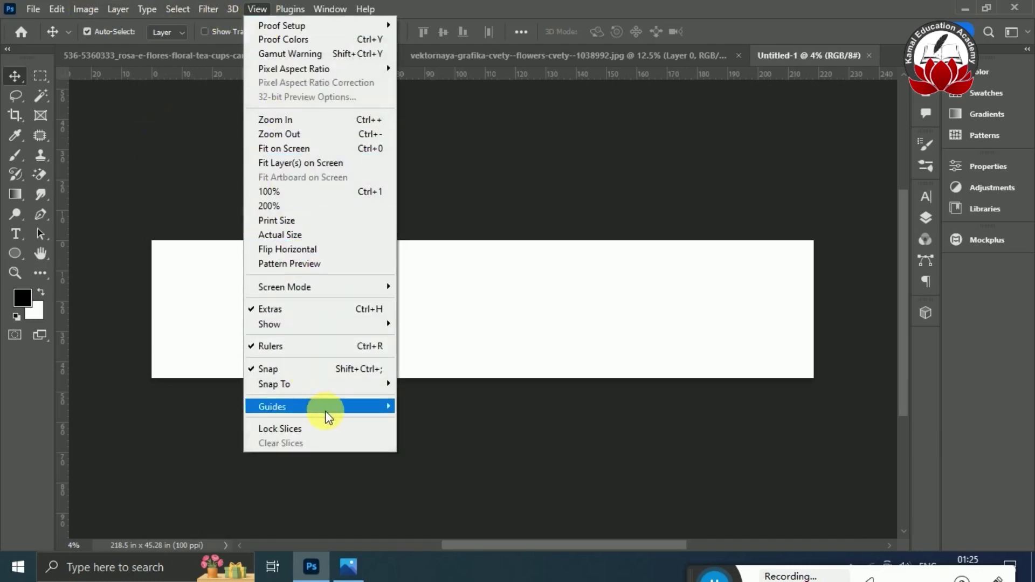
pyautogui.moveTo(328, 410)
pyautogui.click(447, 493)
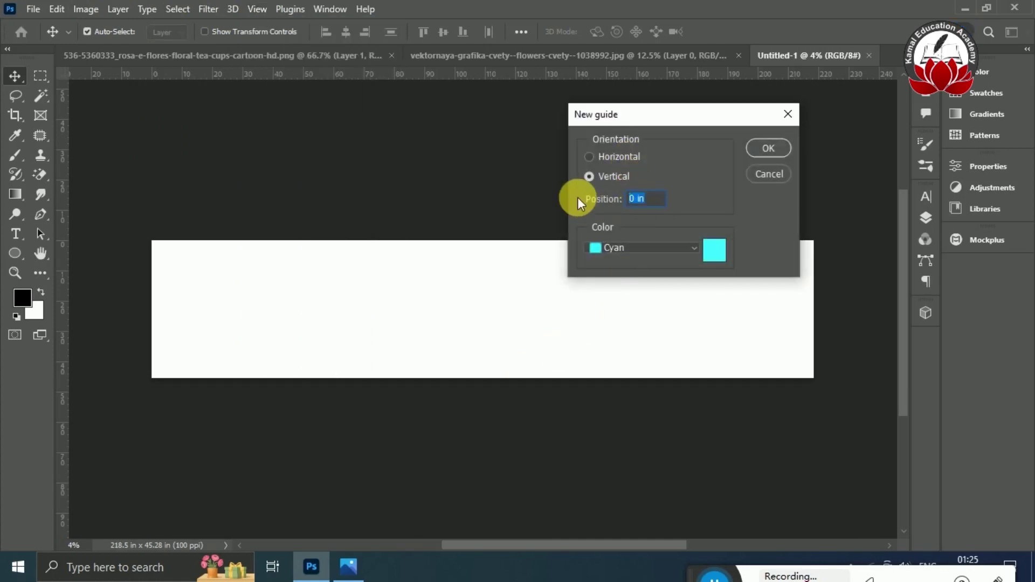
pyautogui.write('28')
pyautogui.press('BackSpace')
pyautogui.press('BackSpace')
# Switch to the Windows Calculator and bring up its length converter.
pyautogui.click(54, 572)
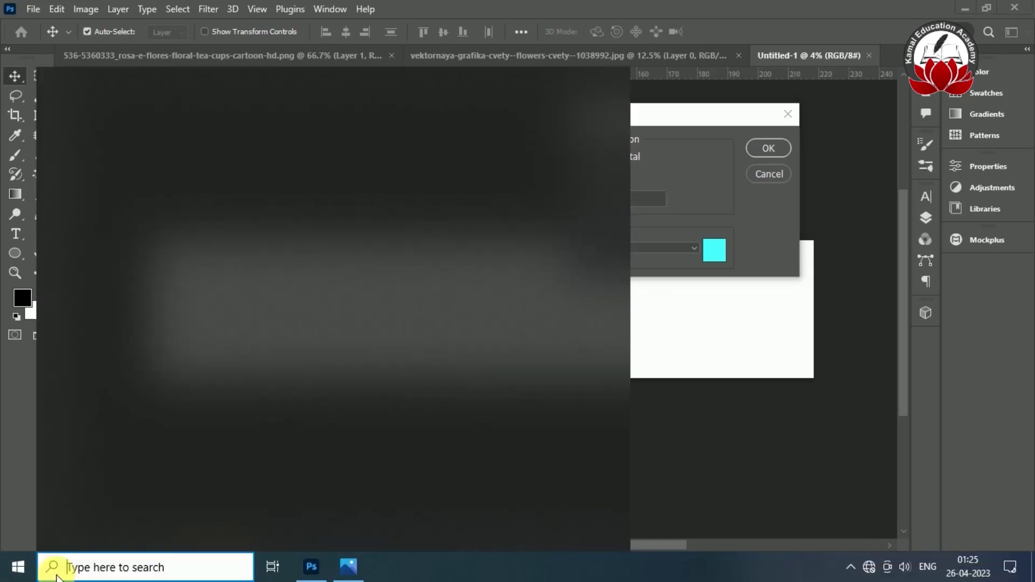
pyautogui.write('cl')
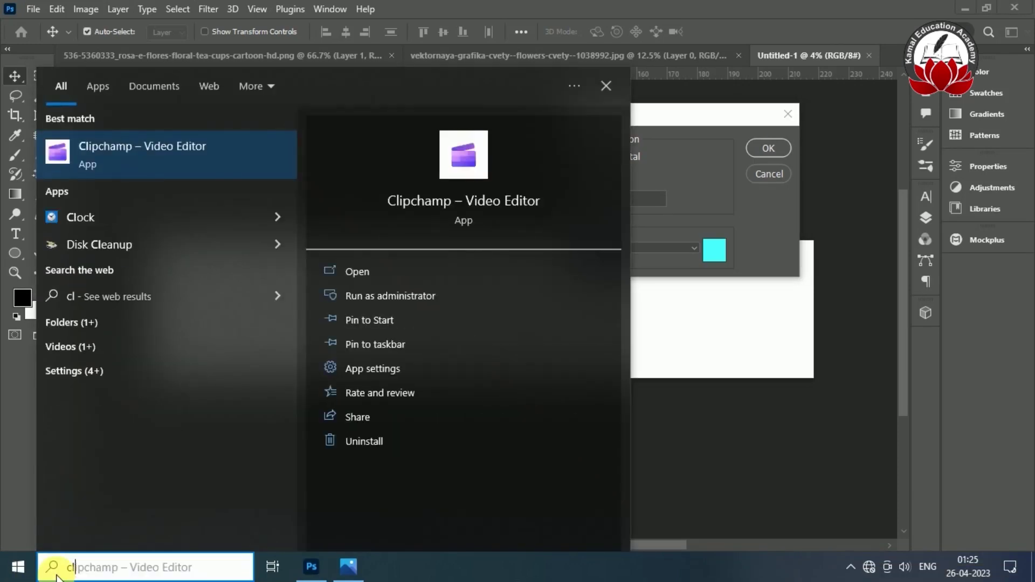
pyautogui.press('BackSpace')
pyautogui.write('al')
pyautogui.press('Return')
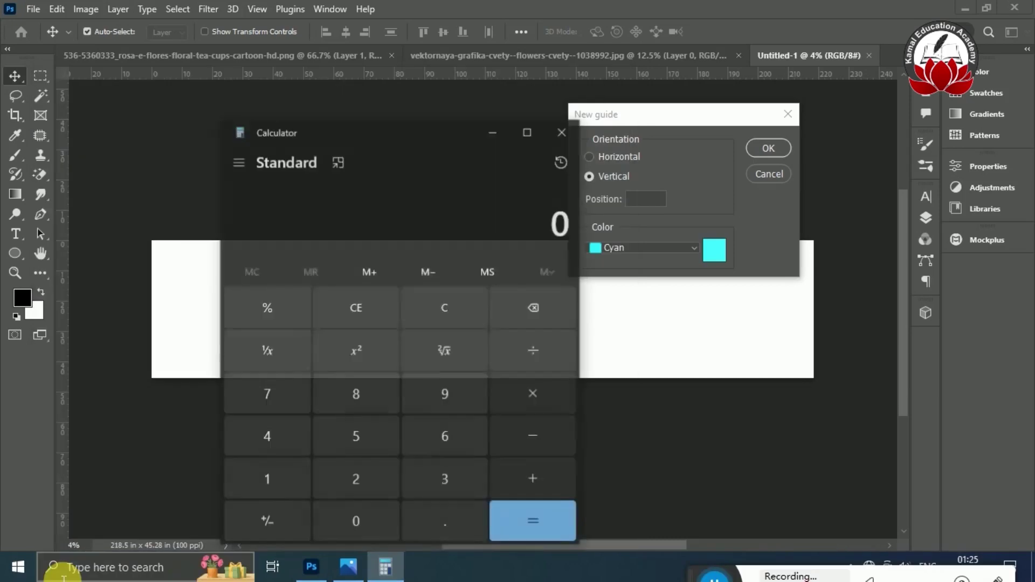
pyautogui.click(232, 166)
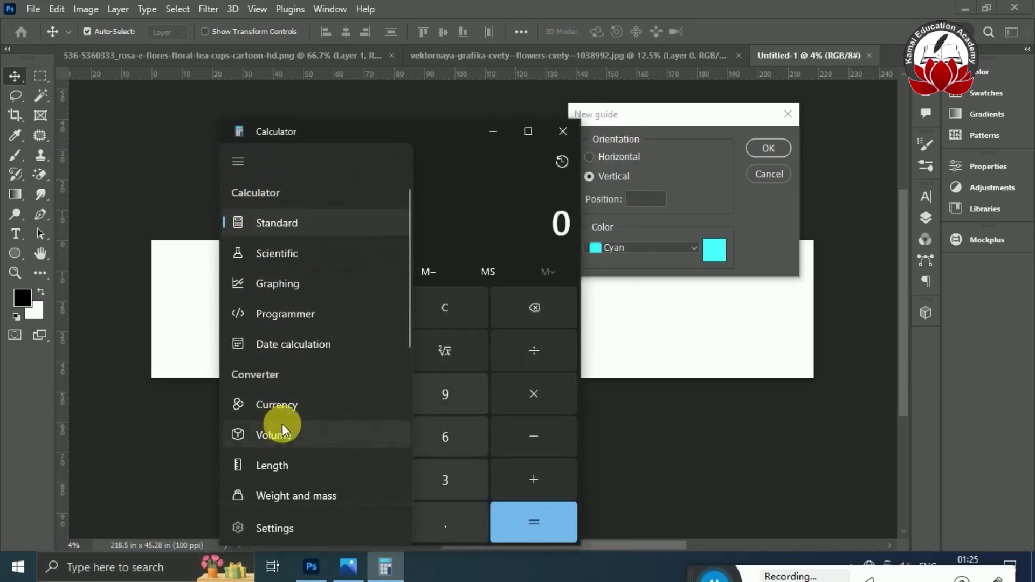
pyautogui.click(280, 461)
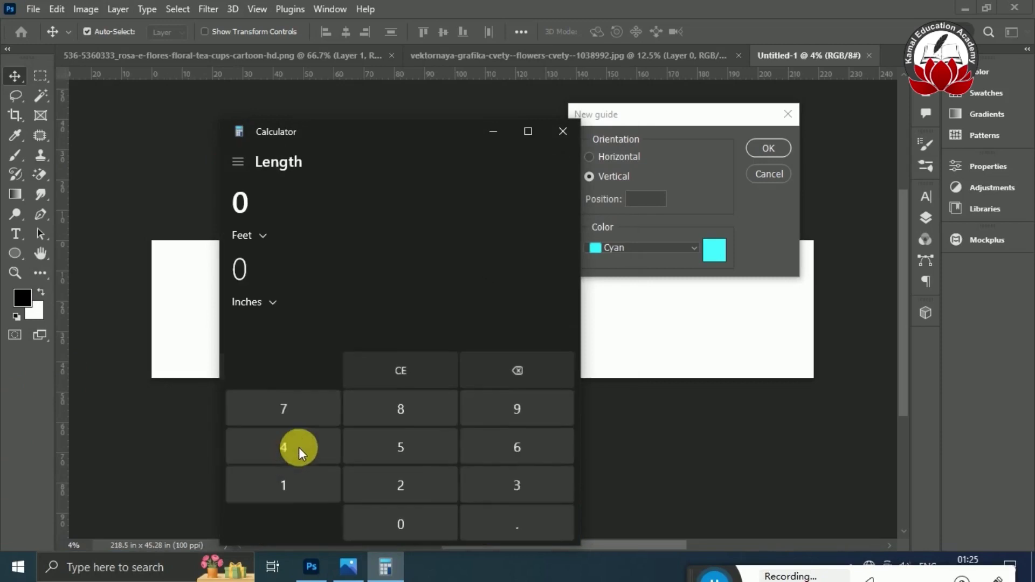
# Convert 28 inches to centimeters and put the calculator away.
pyautogui.click(261, 237)
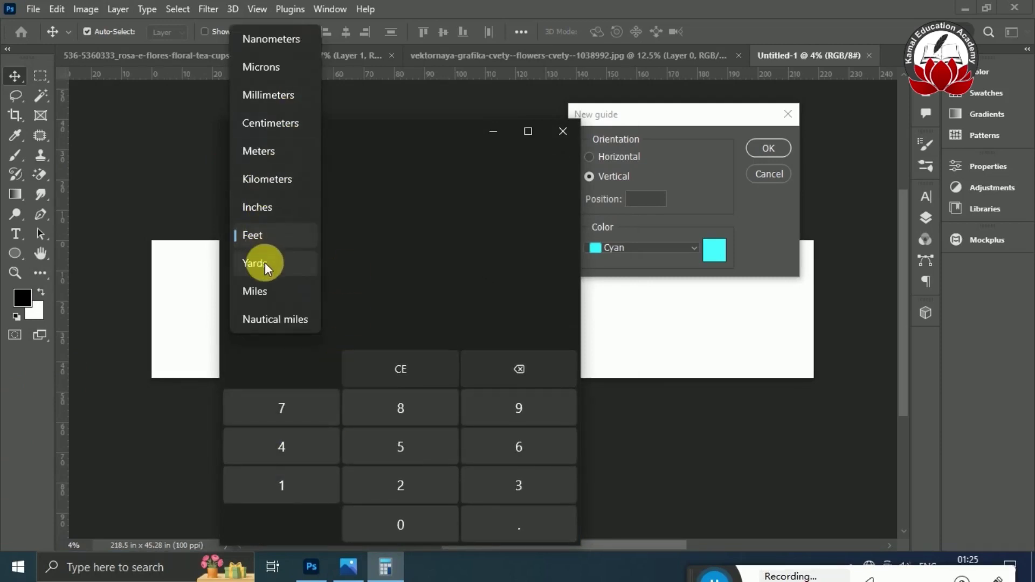
pyautogui.click(257, 212)
pyautogui.click(262, 301)
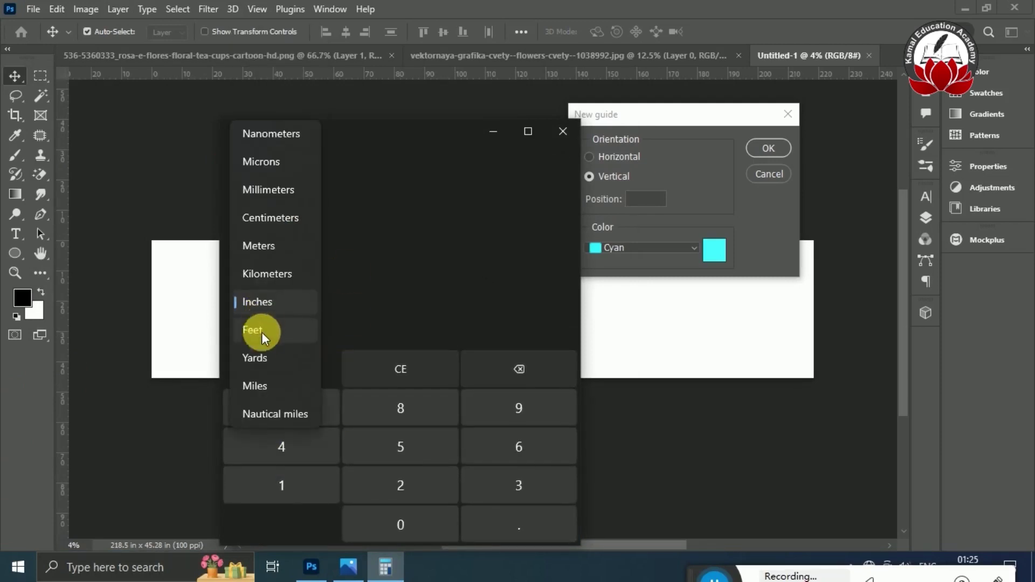
pyautogui.click(270, 218)
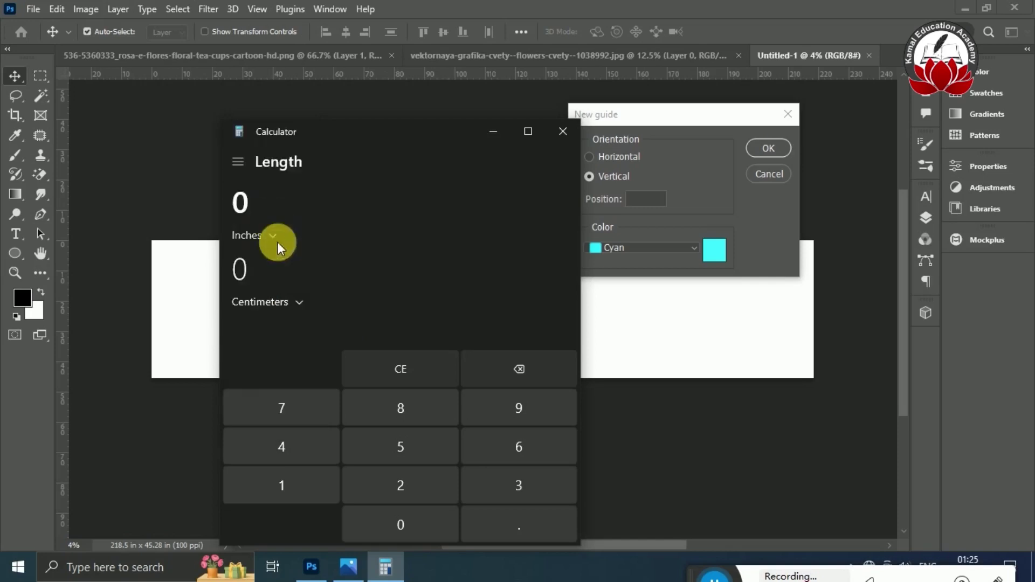
pyautogui.click(415, 478)
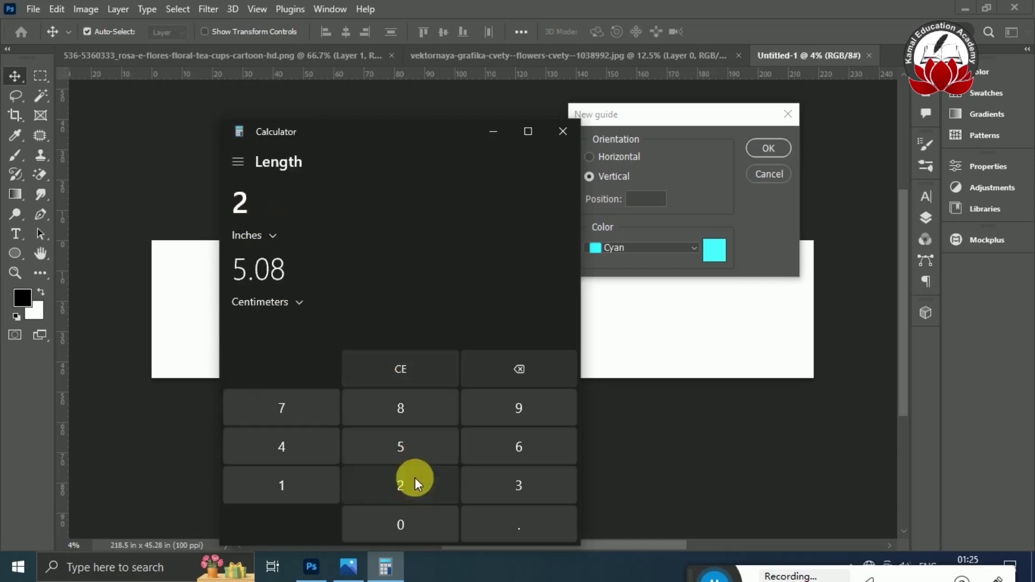
pyautogui.click(411, 399)
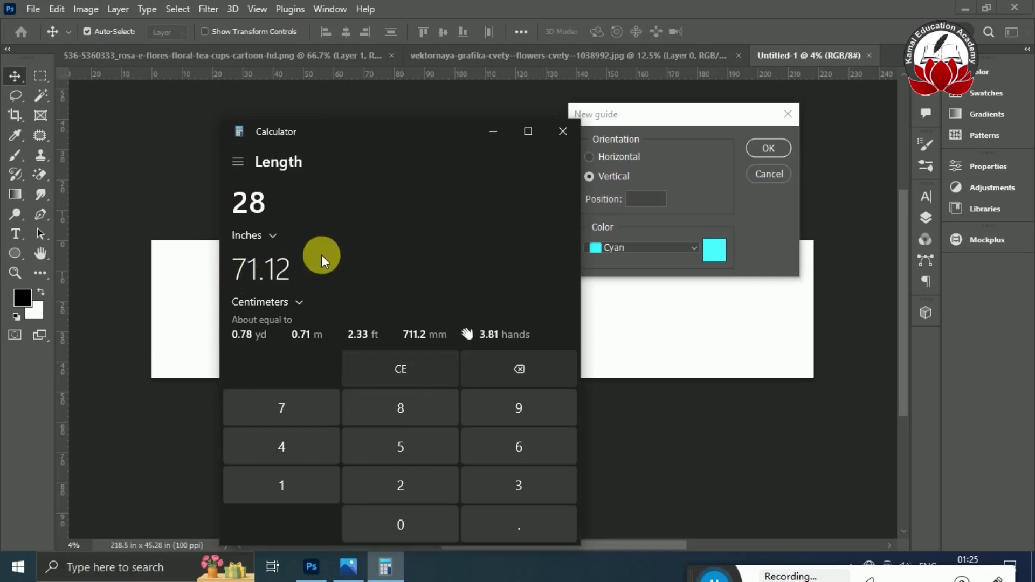
pyautogui.click(490, 138)
# Try a vertical guide at position 71.12, rechecking the converted value in the Calculator, and undo the guide.
pyautogui.click(644, 198)
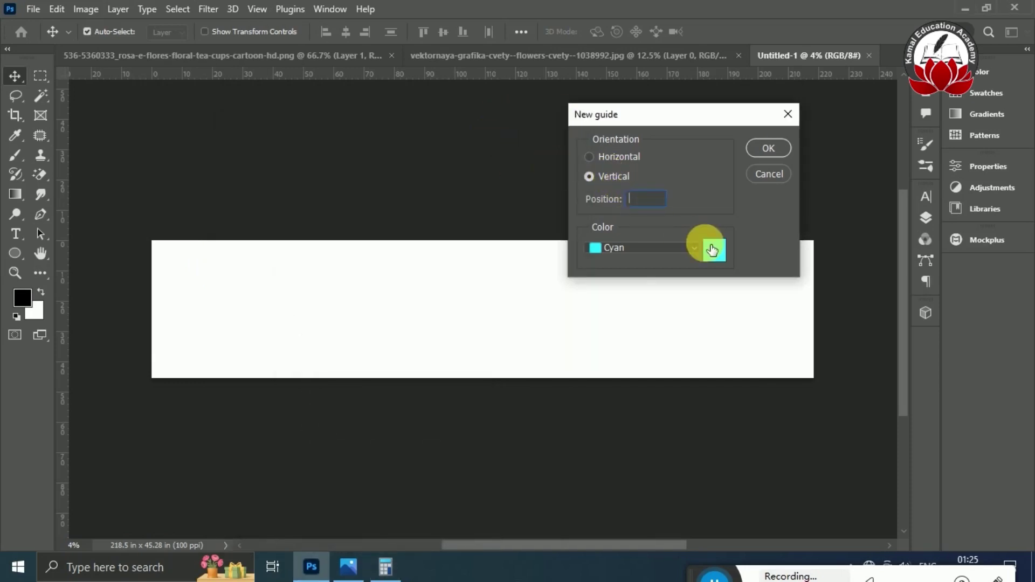
pyautogui.write('71')
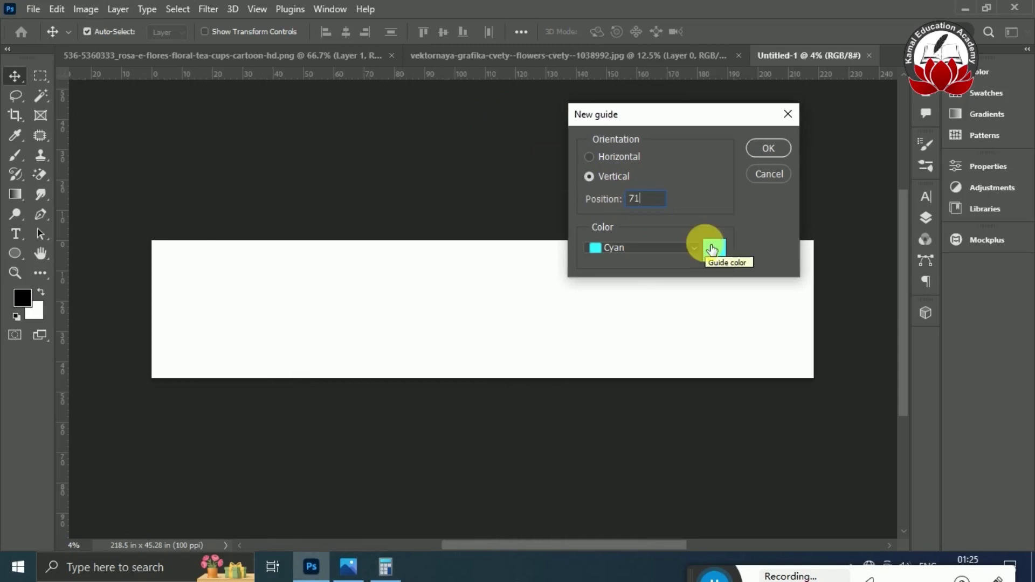
pyautogui.write('.')
pyautogui.press('BackSpace')
pyautogui.press('BackSpace')
pyautogui.press('BackSpace')
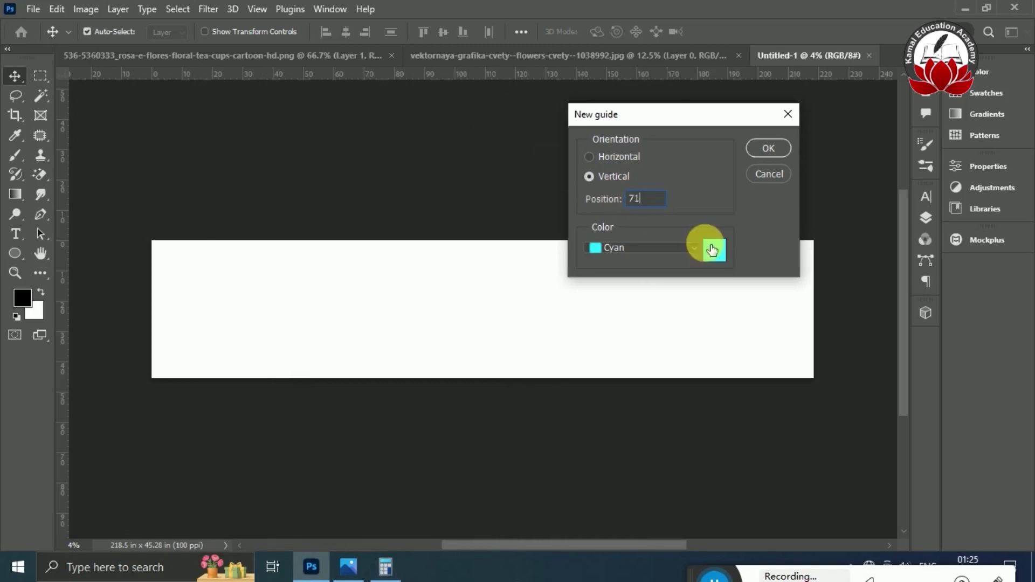
pyautogui.hotkey('alt', 'Tab')
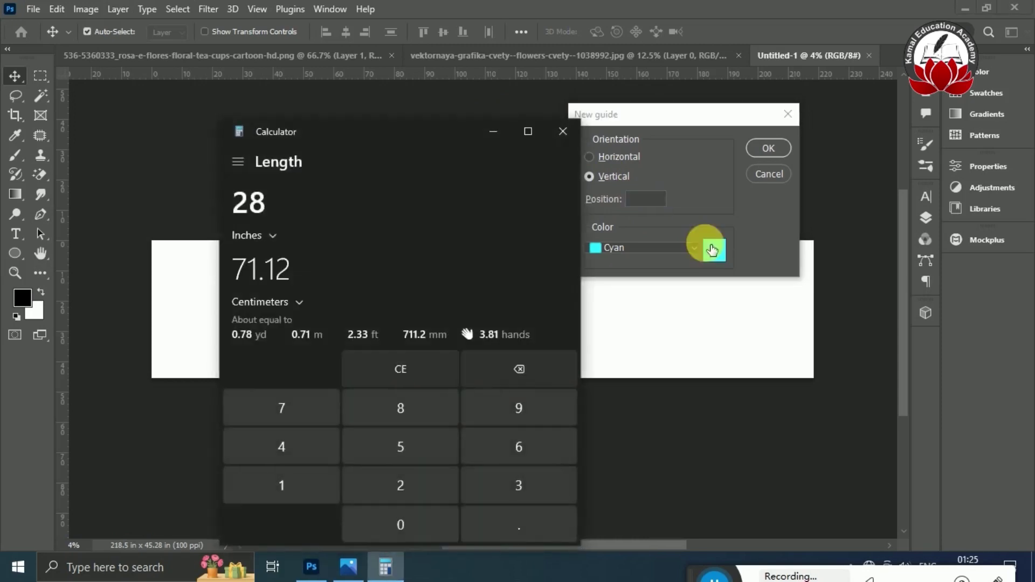
pyautogui.hotkey('alt', 'Tab')
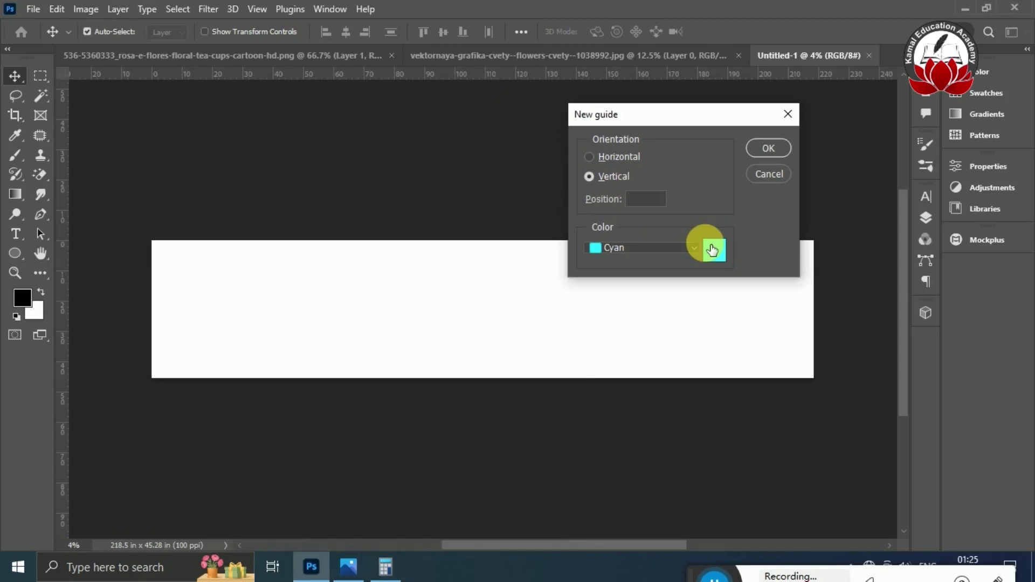
pyautogui.click(656, 206)
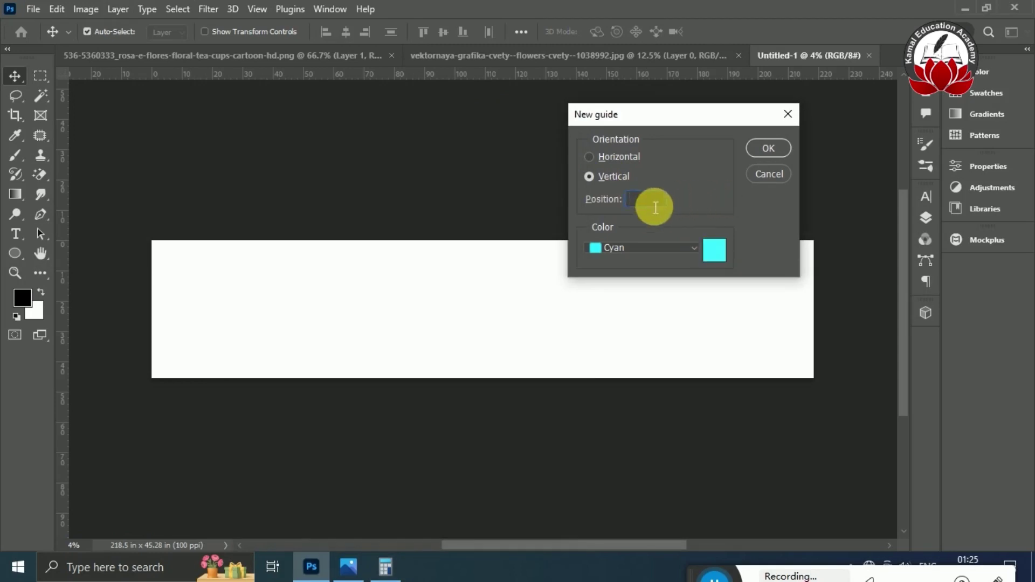
pyautogui.write('71.12')
pyautogui.click(772, 146)
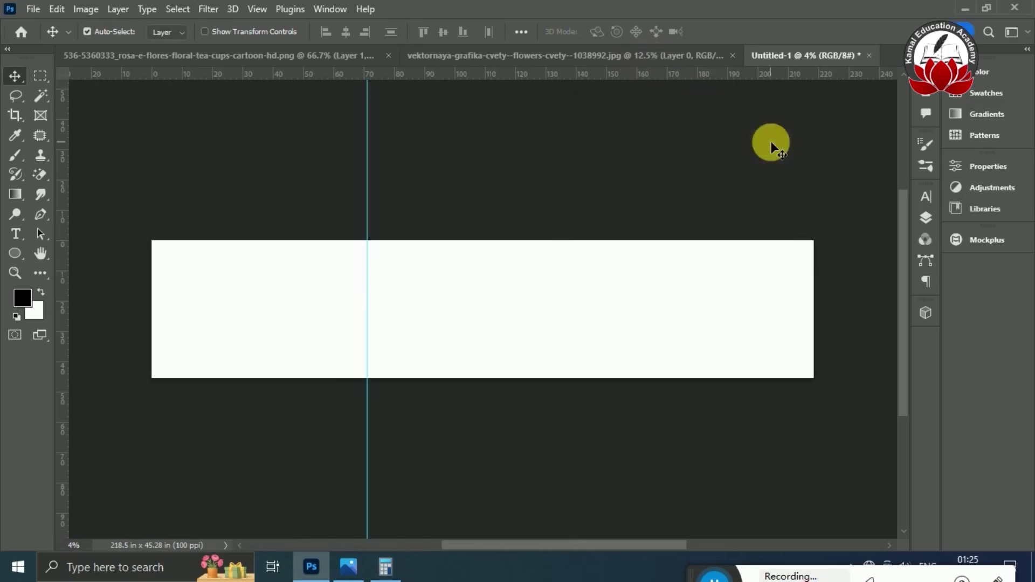
pyautogui.hotkey('ctrl', 'z')
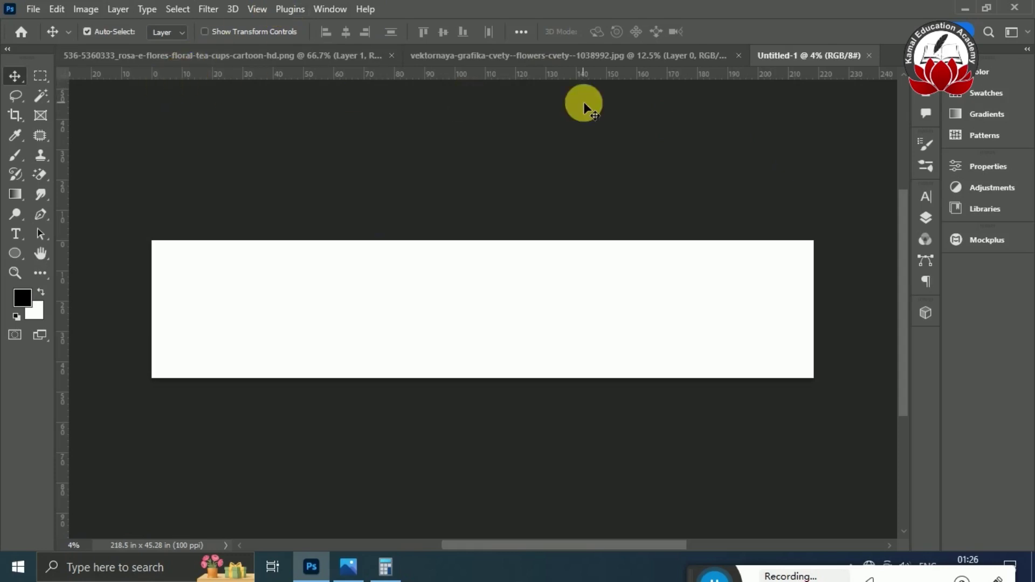
pyautogui.click(258, 9)
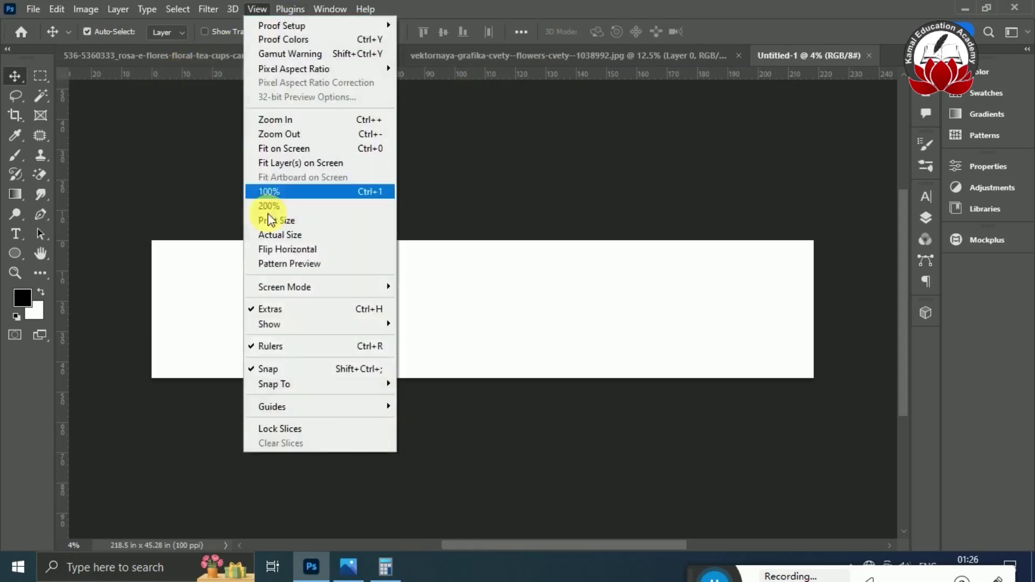
pyautogui.moveTo(335, 406)
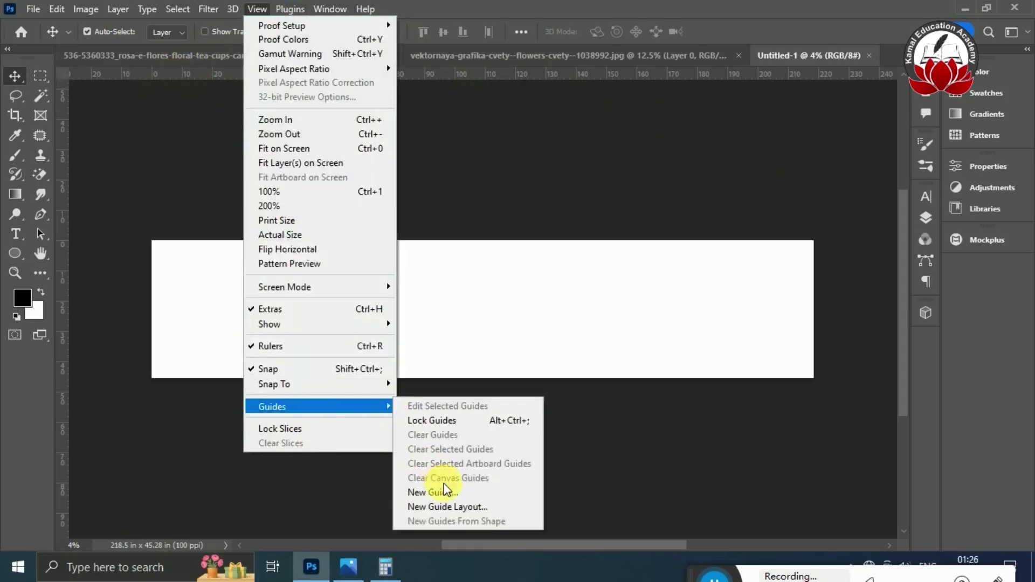
pyautogui.click(451, 507)
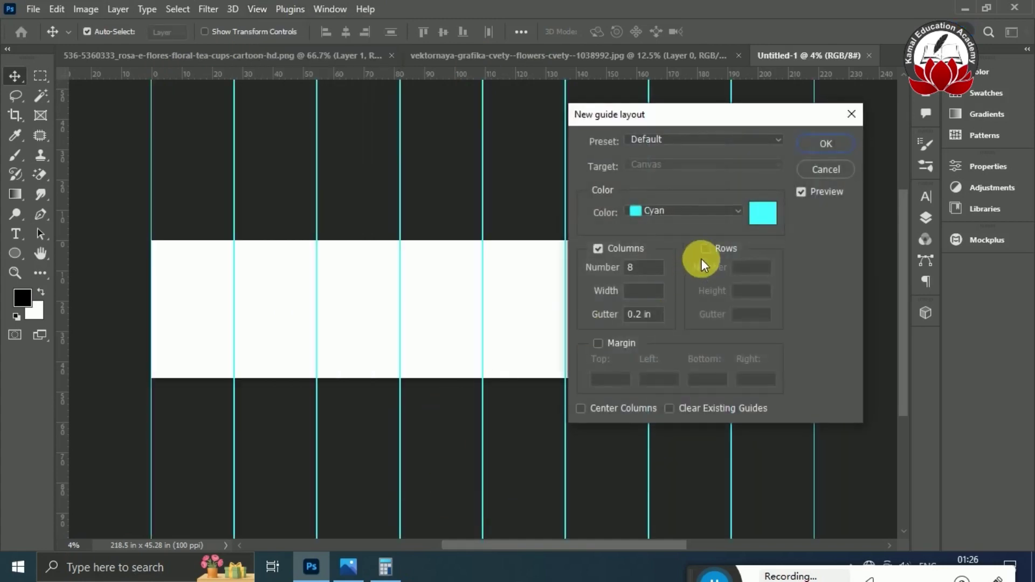
pyautogui.press('Escape')
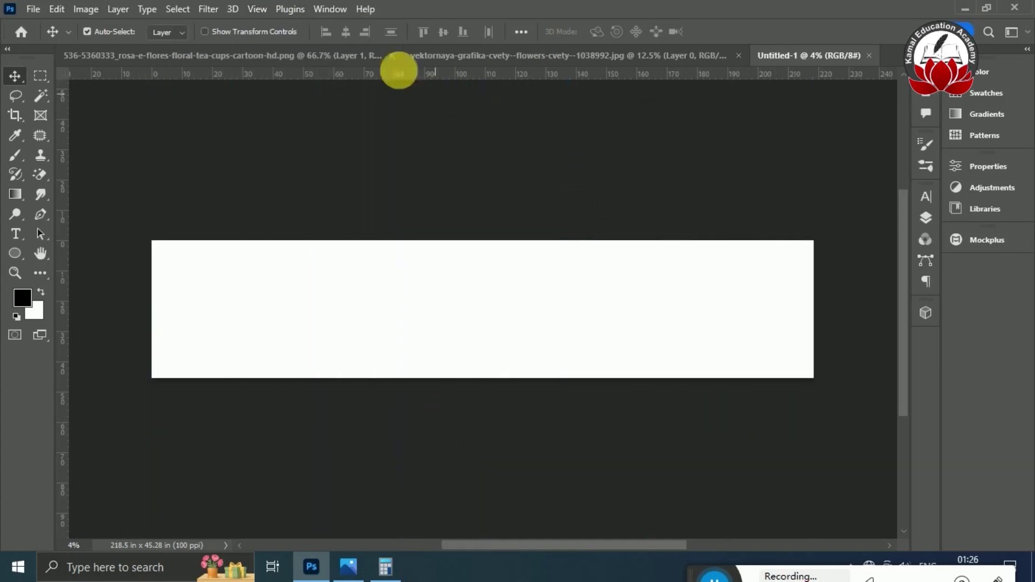
# Place a vertical cyan guide at 28 inches to mark the pallu.
pyautogui.click(254, 10)
pyautogui.moveTo(345, 405)
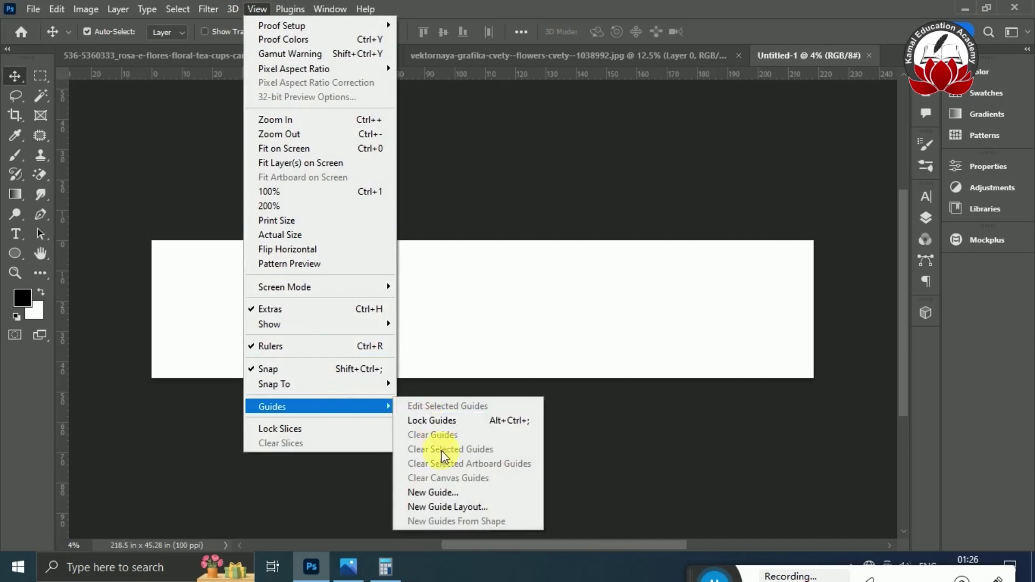
pyautogui.click(445, 493)
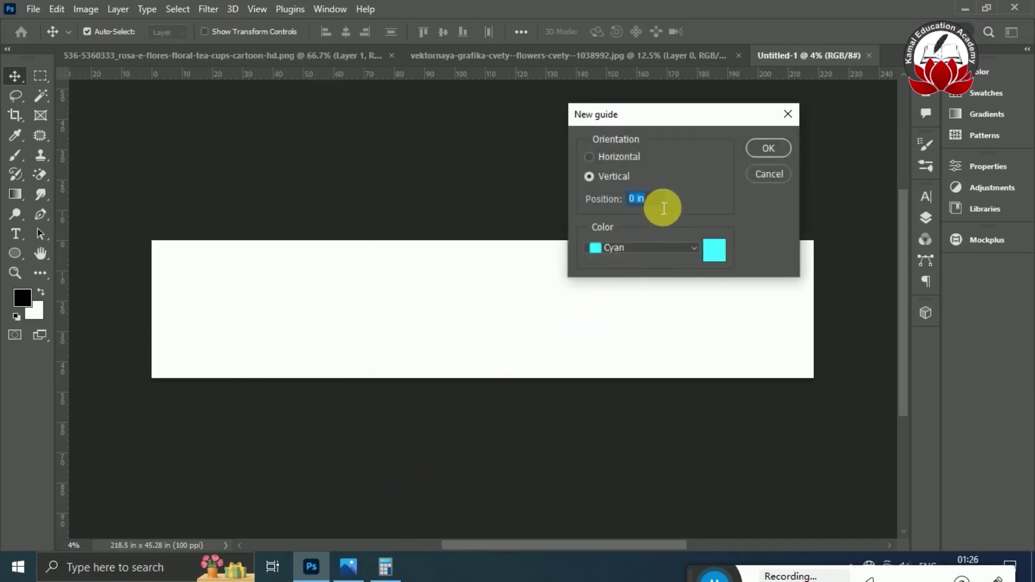
pyautogui.write('28')
pyautogui.press('Return')
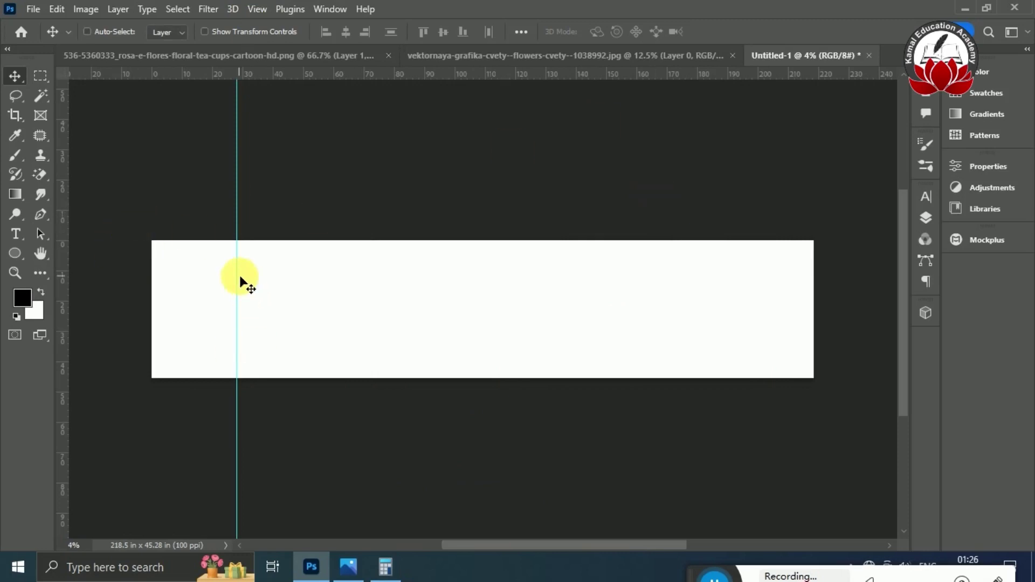
# Place a horizontal cyan guide at 2 inches to mark the selvage along the saree's upper edge.
pyautogui.hotkey('ctrl', '+')
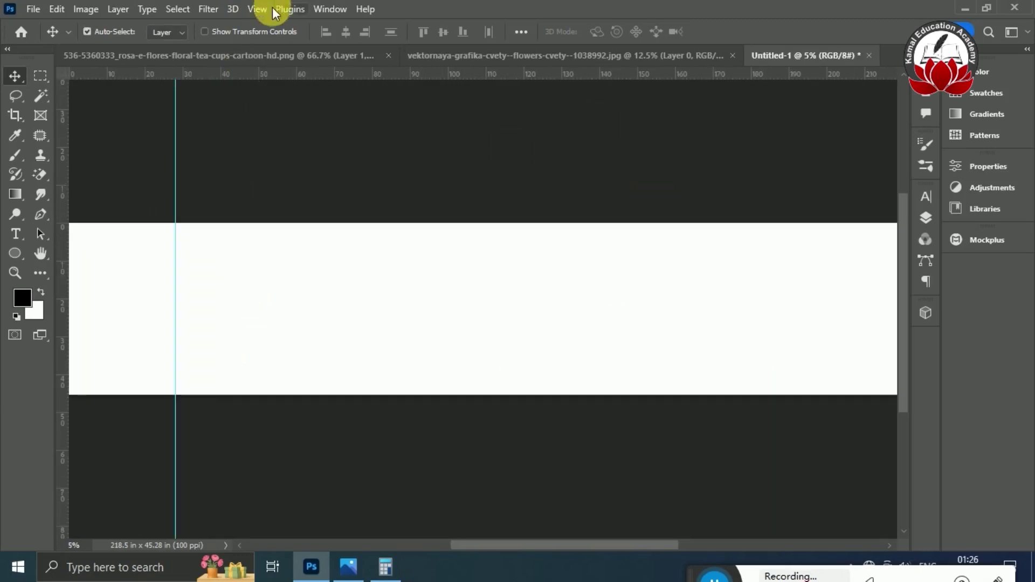
pyautogui.click(258, 9)
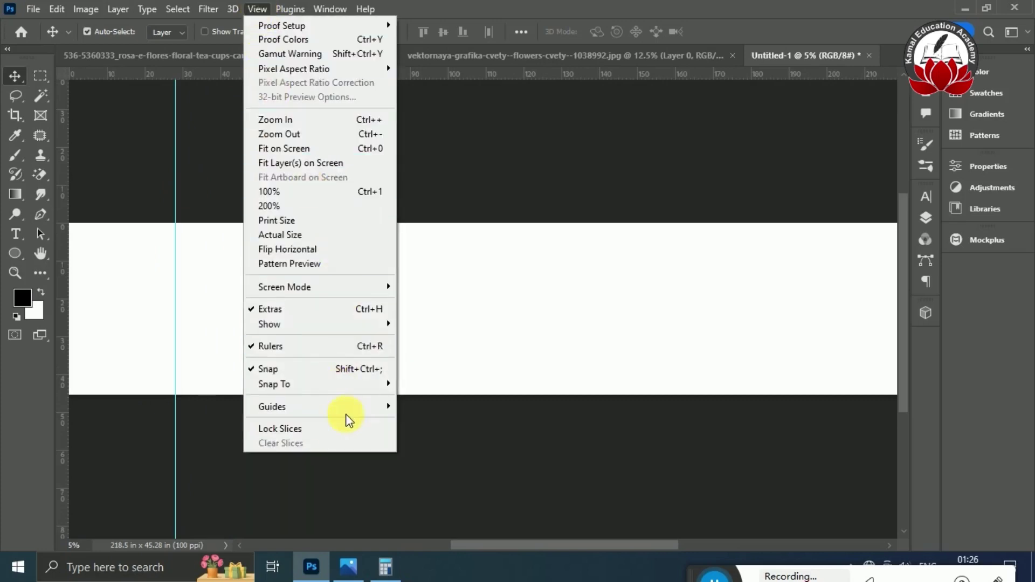
pyautogui.moveTo(377, 407)
pyautogui.click(439, 491)
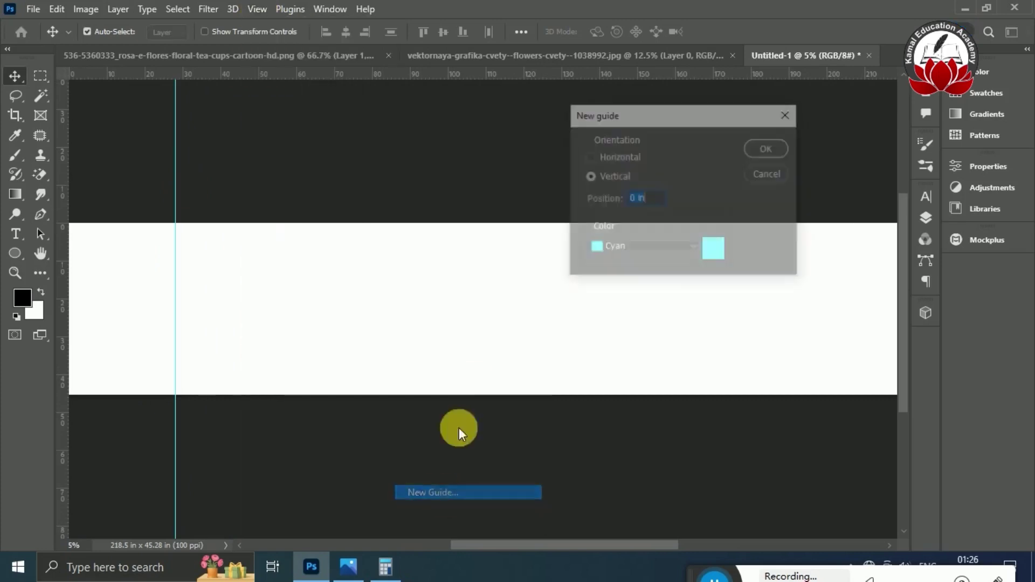
pyautogui.click(623, 157)
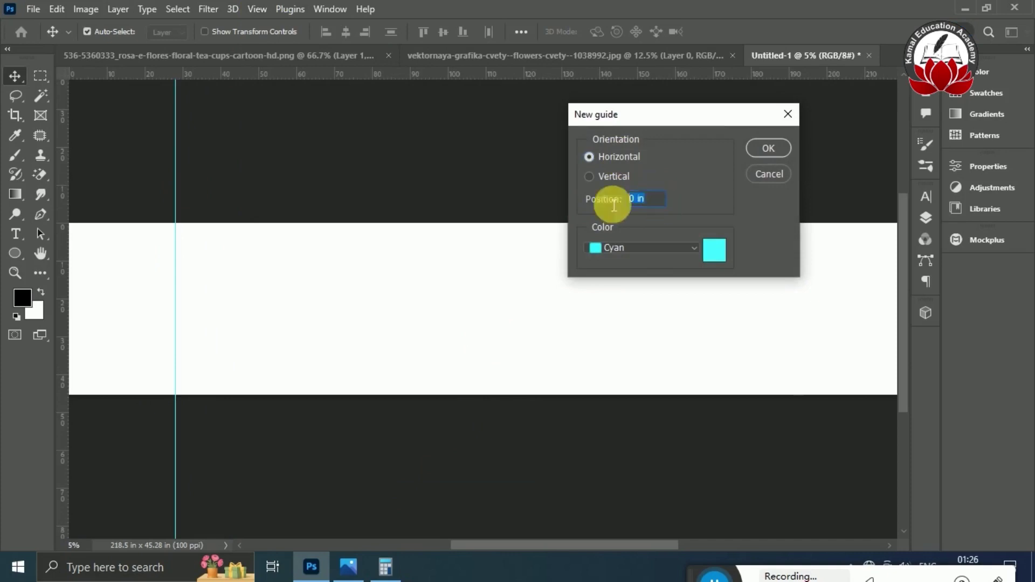
pyautogui.write('2')
pyautogui.press('Return')
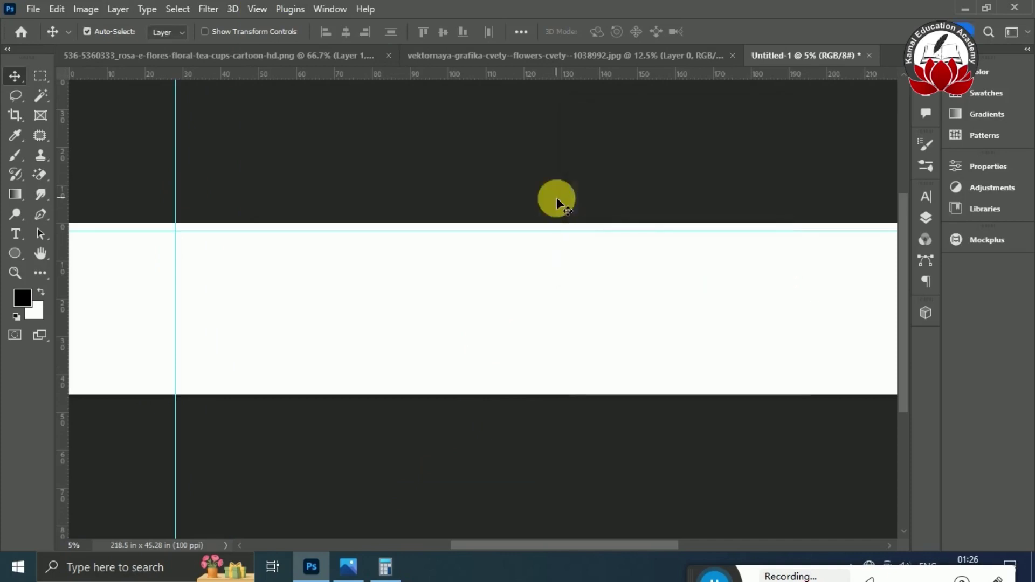
# Switch to the saree measurement image, review the section layout, and return to the document.
pyautogui.hotkey('ctrl', '-')
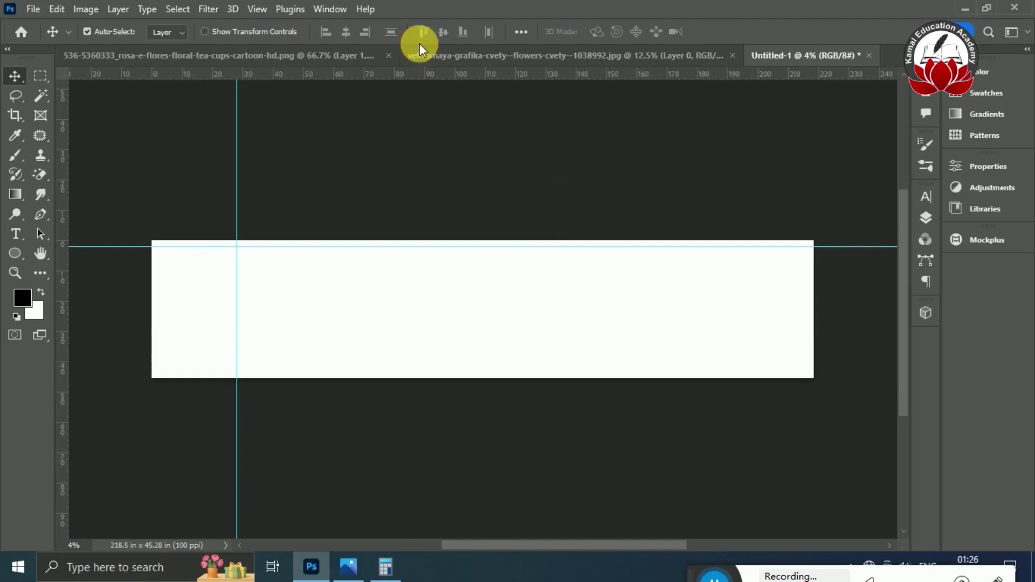
pyautogui.click(351, 574)
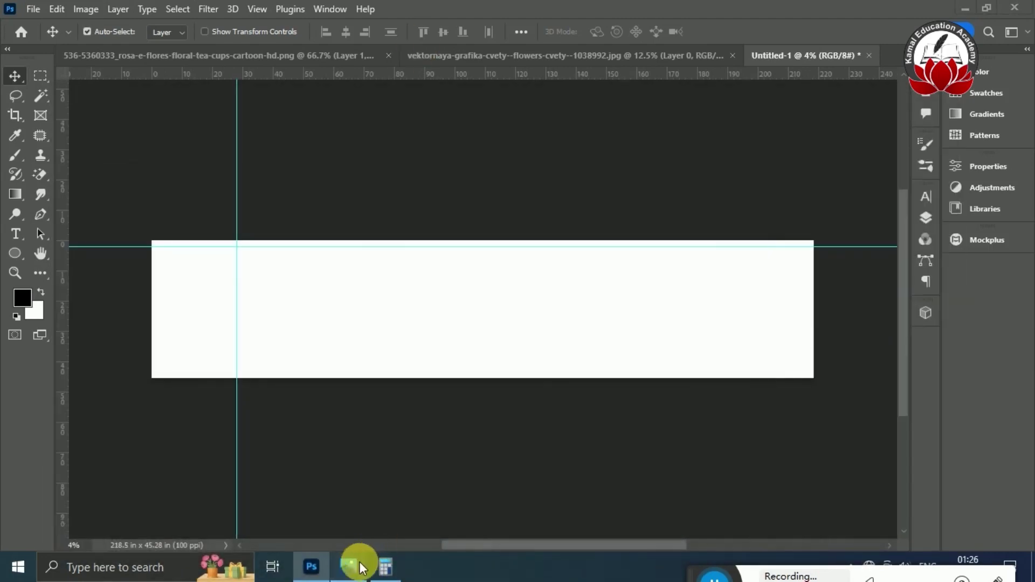
pyautogui.click(356, 564)
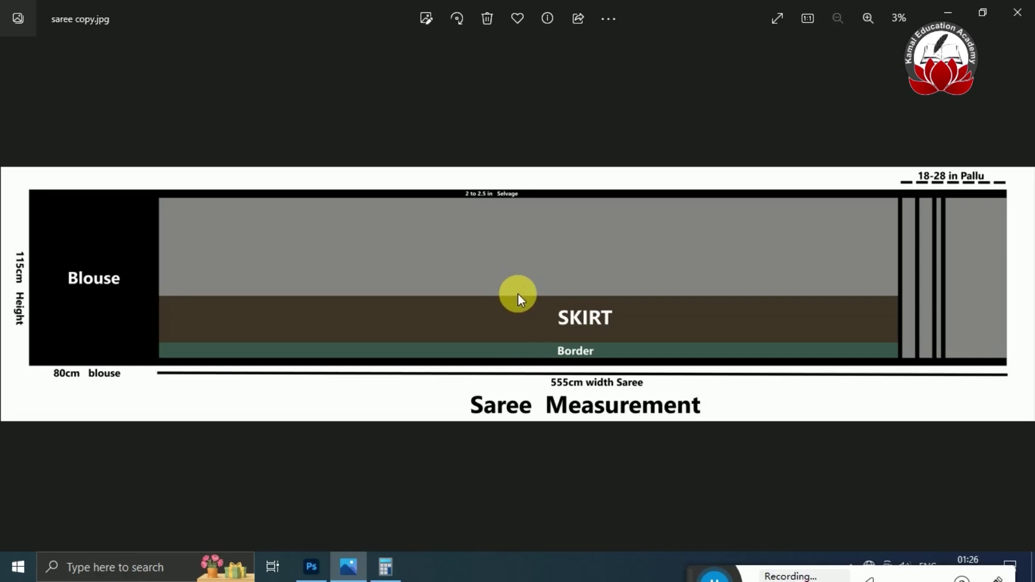
pyautogui.click(957, 4)
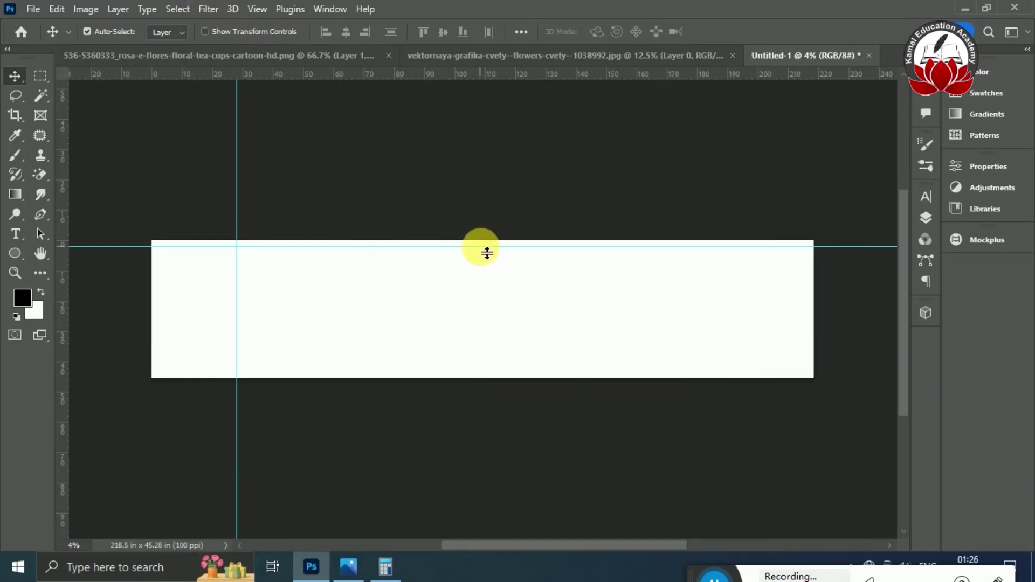
# Add a new empty layer above the background.
pyautogui.hotkey('ctrl', '+')
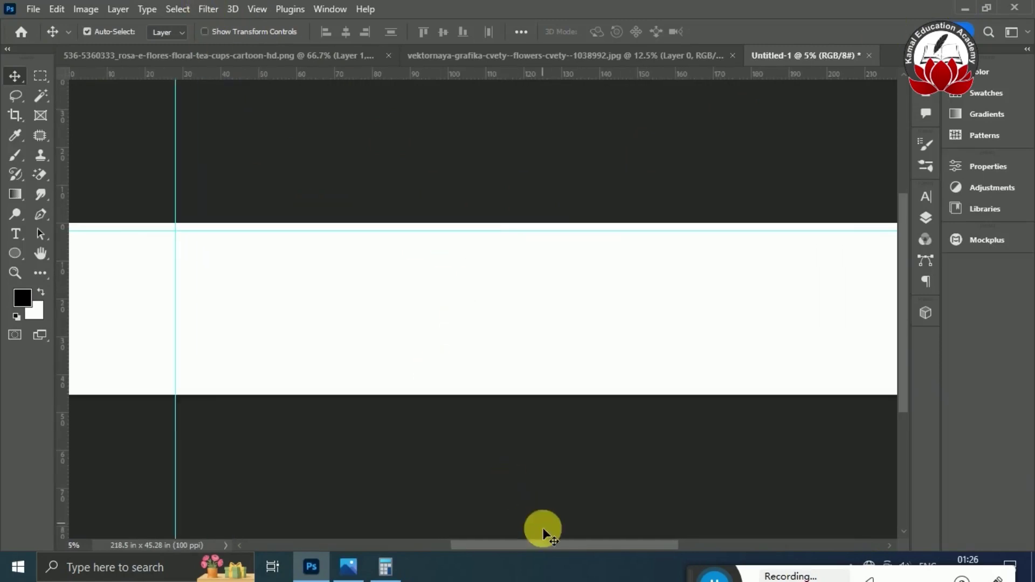
pyautogui.moveTo(545, 546); pyautogui.dragTo(513, 554)
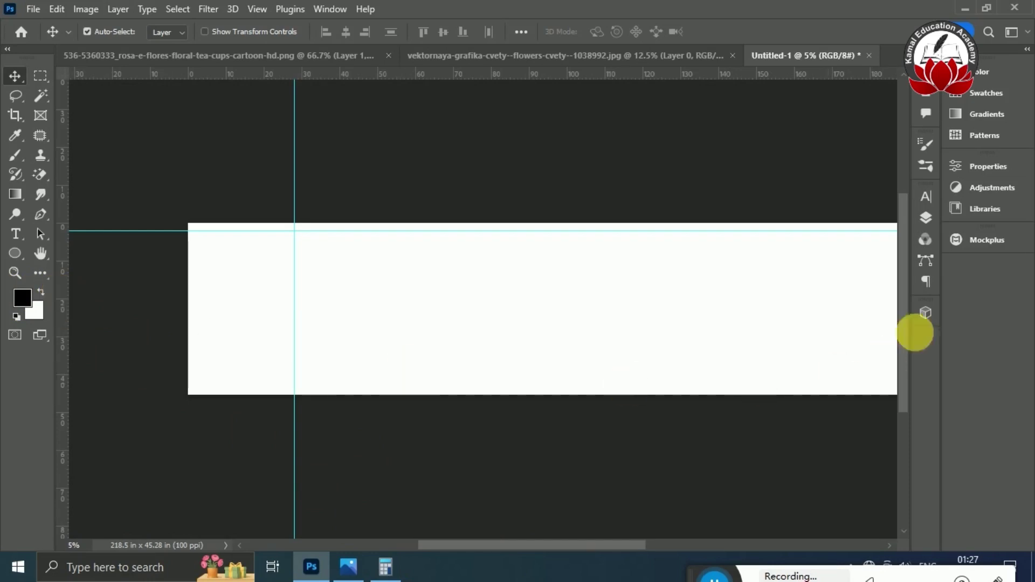
pyautogui.press('F7')
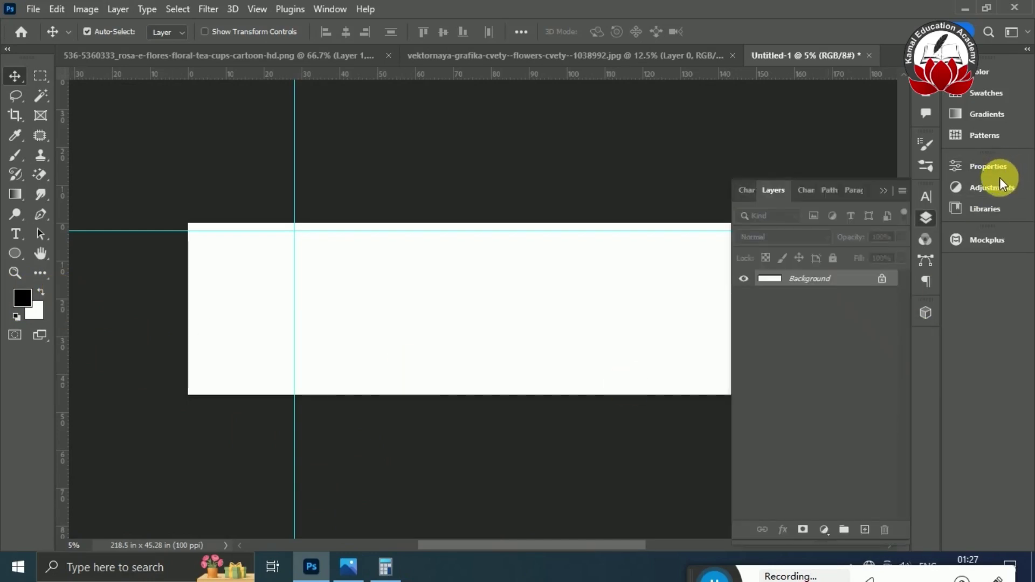
pyautogui.click(865, 530)
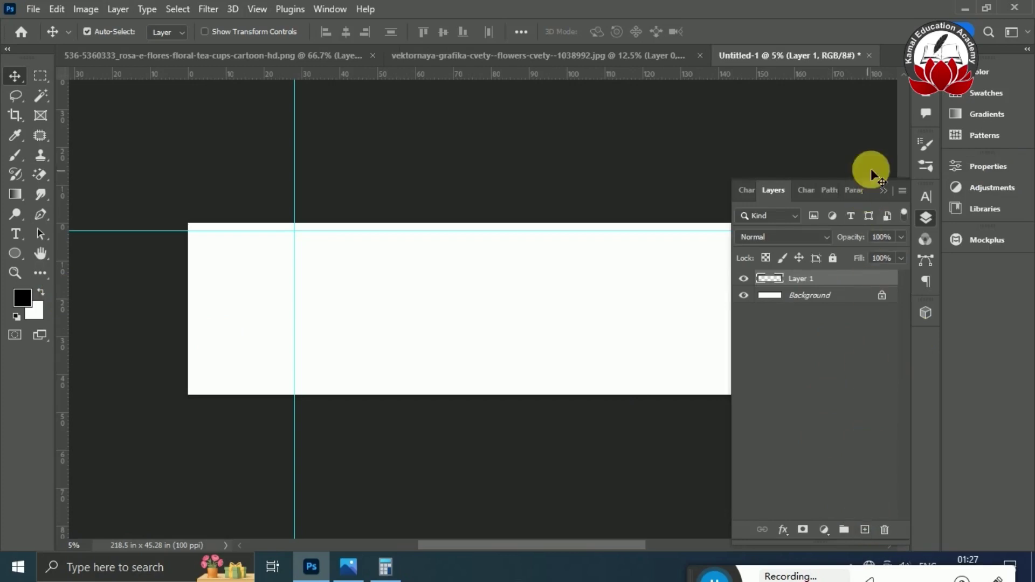
pyautogui.click(884, 192)
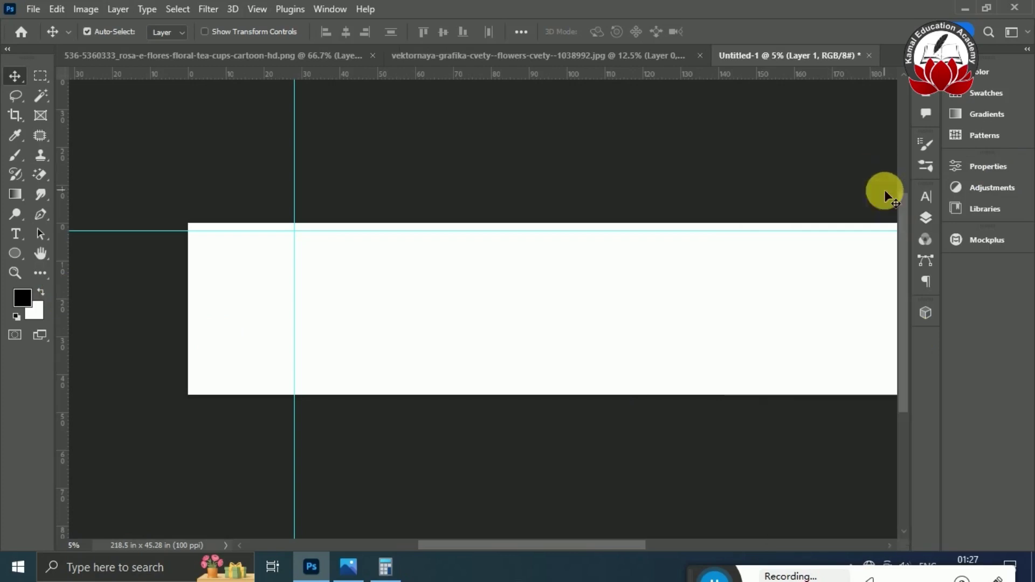
# Fill the new layer with a linear yellow-to-orange gradient running from the canvas's upper edge to its lower edge.
pyautogui.click(16, 199)
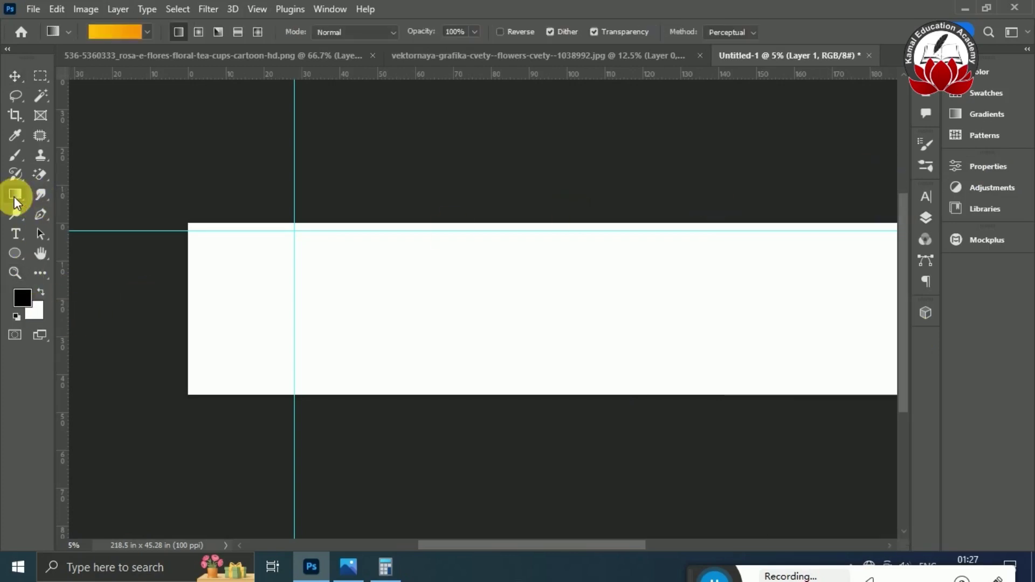
pyautogui.click(146, 31)
pyautogui.click(145, 31)
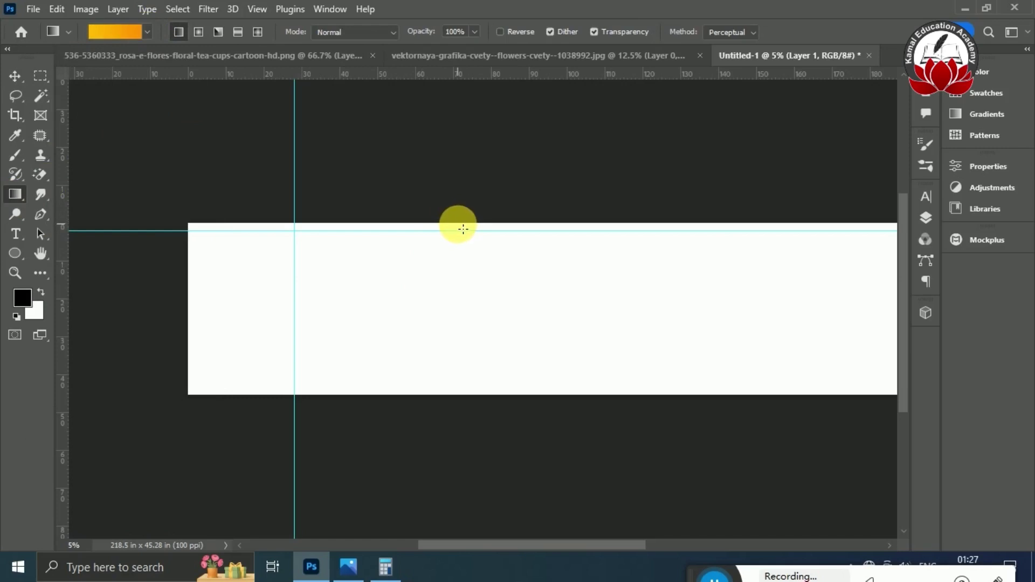
pyautogui.moveTo(457, 223); pyautogui.dragTo(455, 396)
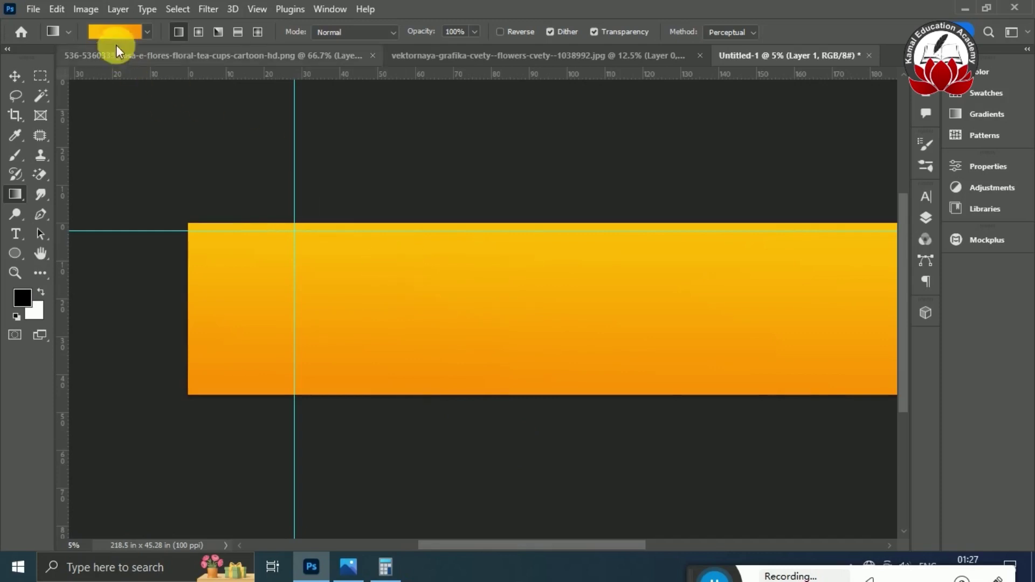
# Change the gradient's start colour stop to the lighter yellow ffd965.
pyautogui.click(113, 30)
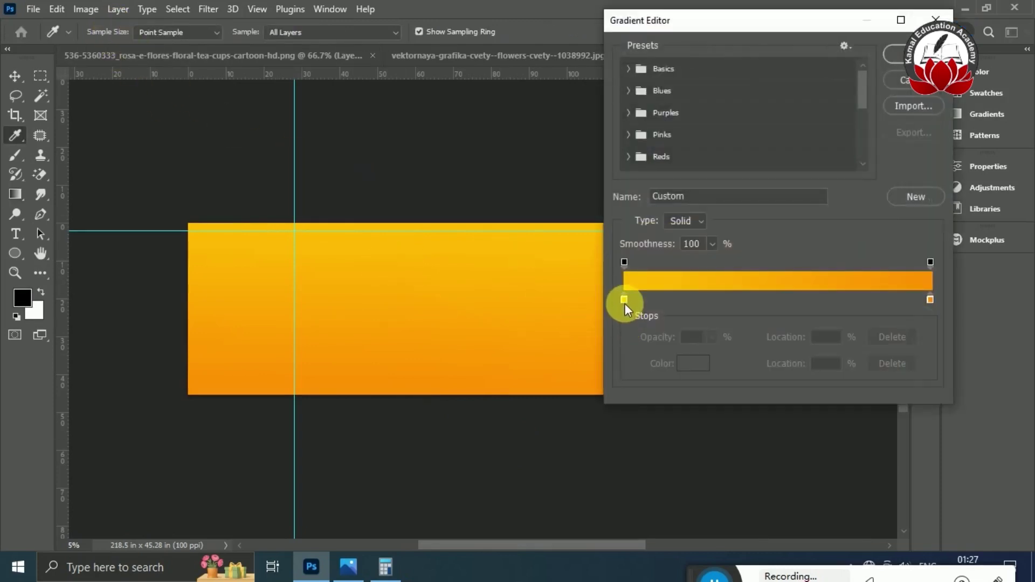
pyautogui.click(625, 299)
pyautogui.click(690, 364)
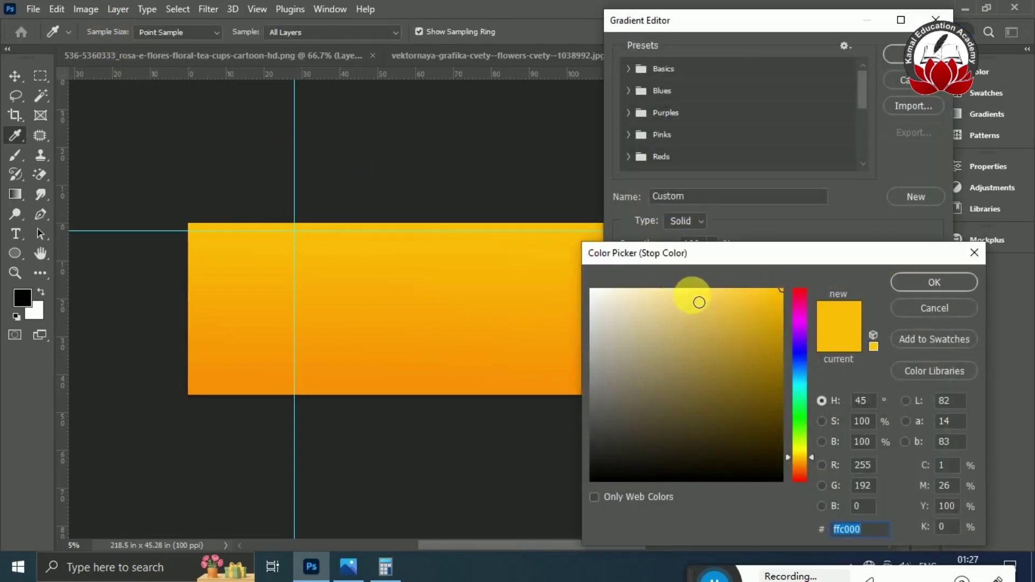
pyautogui.click(701, 287)
pyautogui.moveTo(701, 288); pyautogui.dragTo(706, 288)
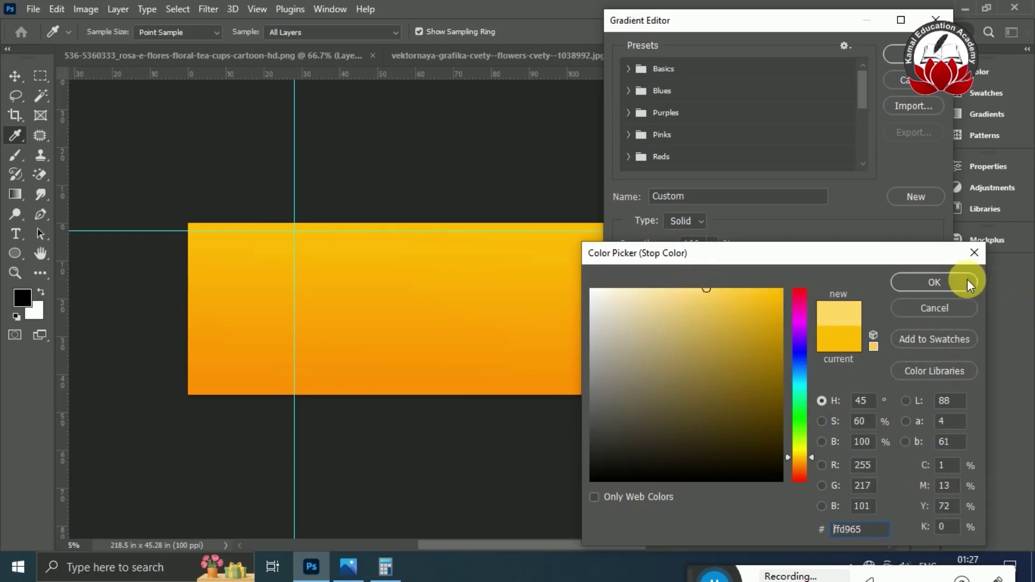
pyautogui.click(934, 282)
# Change the gradient's end colour stop to the lighter orange ffaa3c and accept the edited gradient.
pyautogui.click(930, 299)
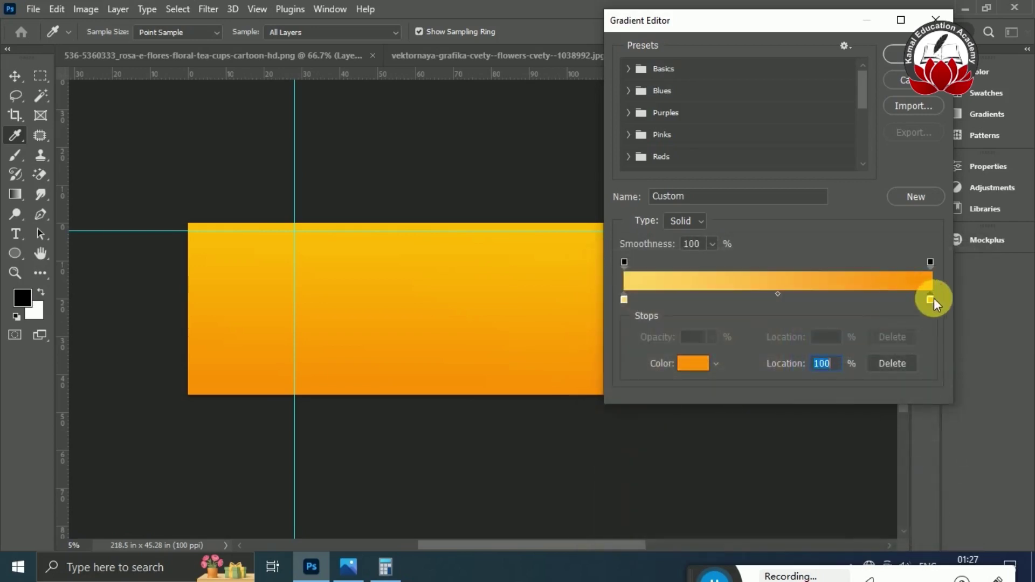
pyautogui.click(695, 363)
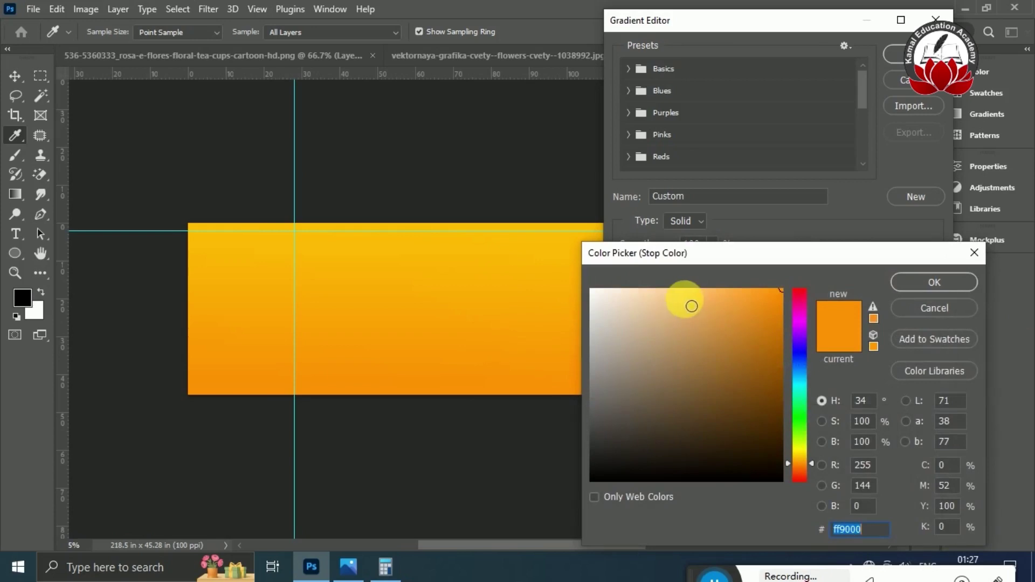
pyautogui.moveTo(755, 298); pyautogui.dragTo(736, 281)
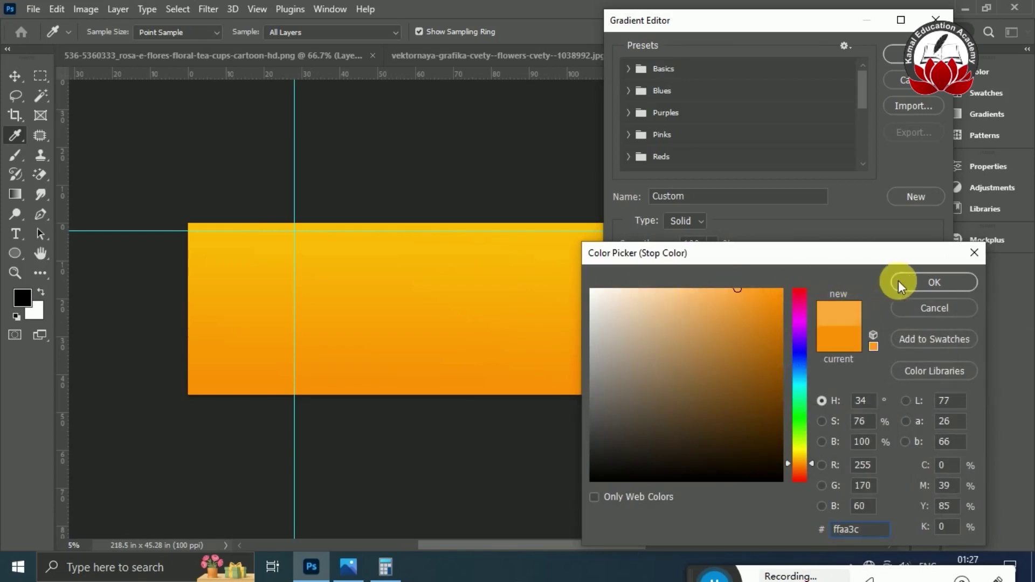
pyautogui.click(932, 282)
pyautogui.click(899, 54)
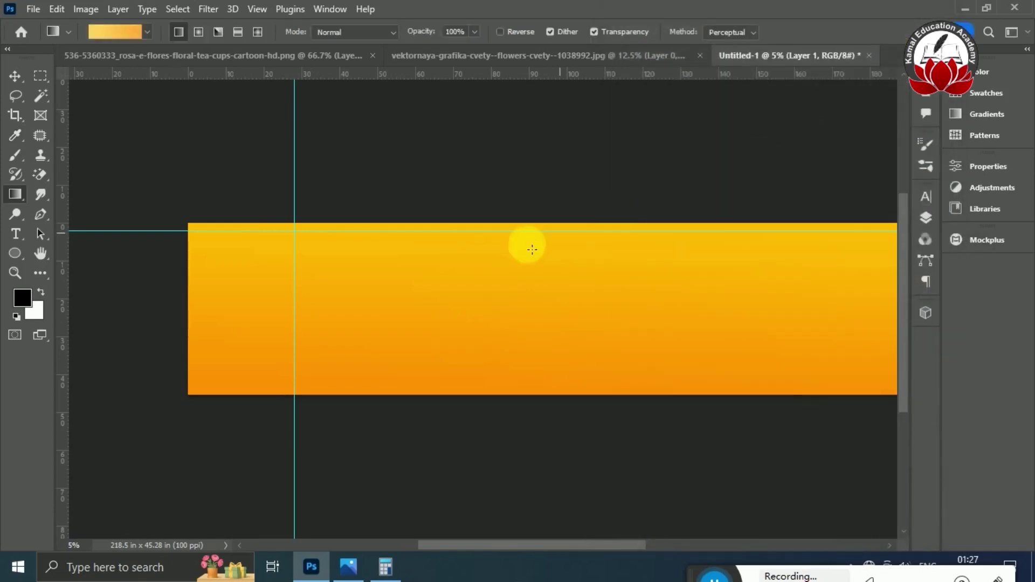
# Refill the gradient layer with the lighter linear gradient, running straight from the canvas's upper edge to its lower edge.
pyautogui.moveTo(537, 223); pyautogui.dragTo(538, 399)
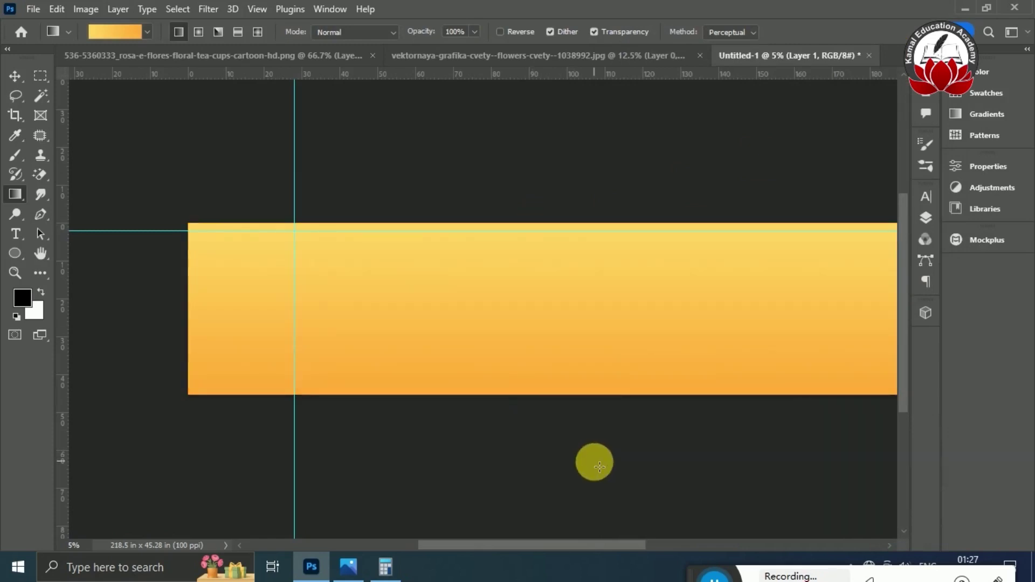
pyautogui.hscroll(2, 594, 462)
pyautogui.hotkey('ctrl', '-')
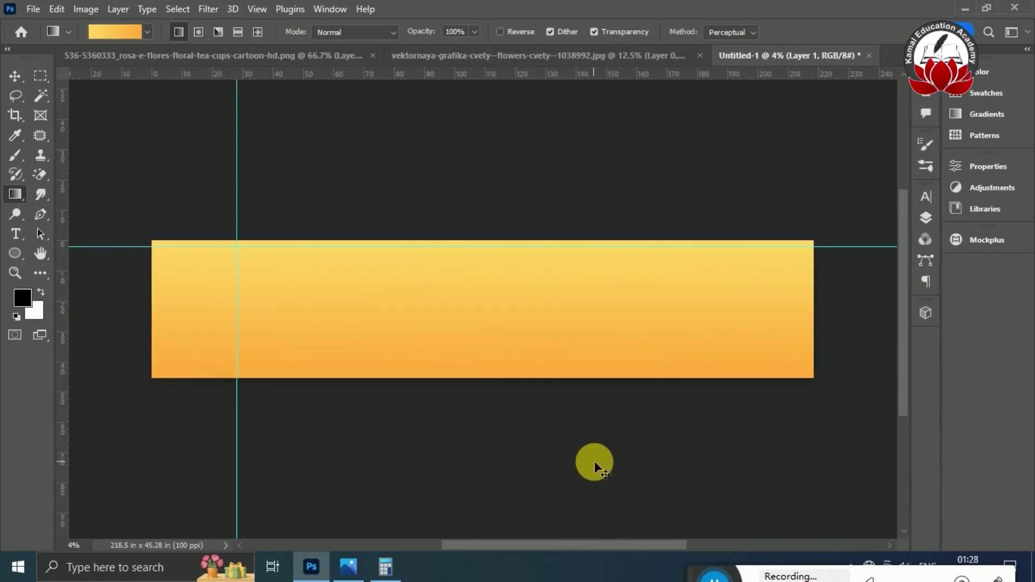
pyautogui.hotkey('ctrl', '+')
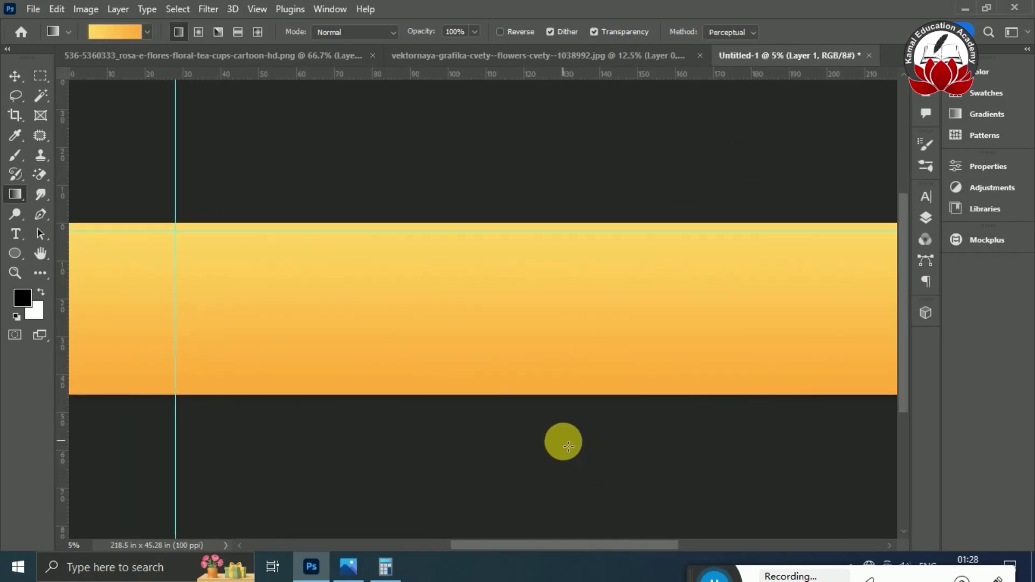
pyautogui.hotkey('ctrl', '-')
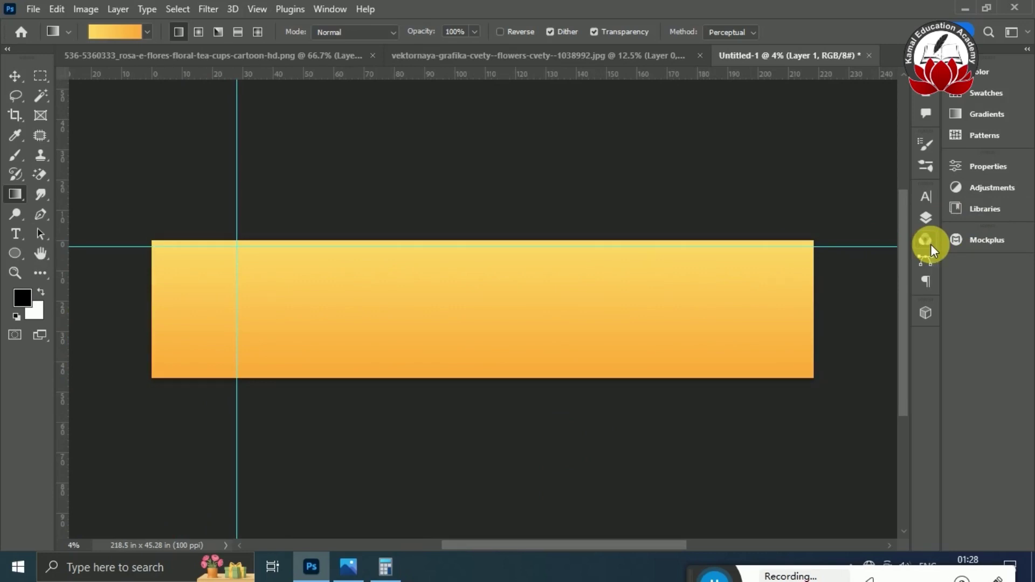
# Add a new layer above the gradient layer and select the full-width selvage strip between the canvas's upper edge and the horizontal guide.
pyautogui.press('F7')
pyautogui.click(865, 530)
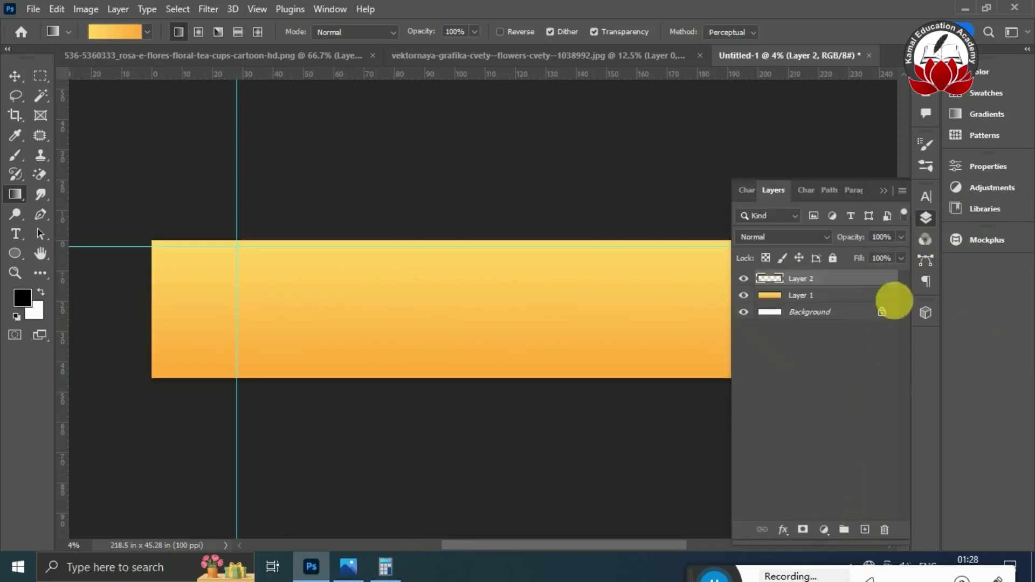
pyautogui.click(885, 193)
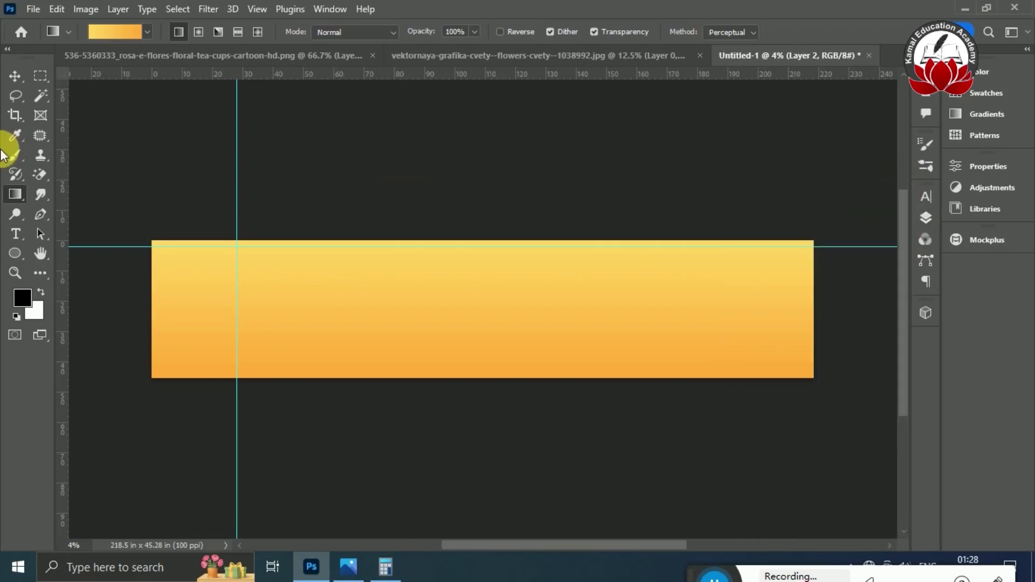
pyautogui.click(40, 75)
pyautogui.moveTo(142, 240); pyautogui.dragTo(818, 242)
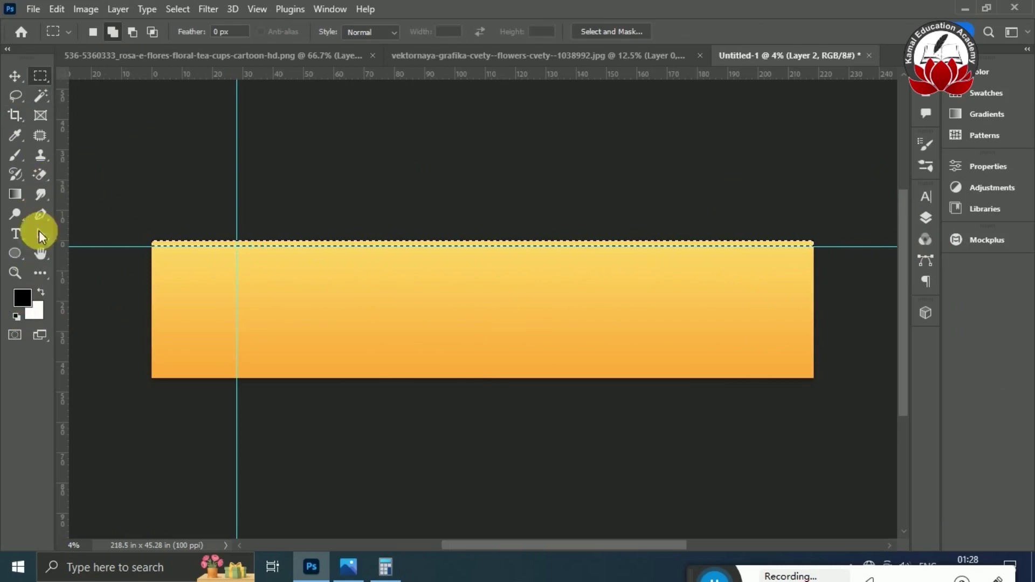
# Set the foreground to a saturated orange, fill the selected selvage strip with it and deselect.
pyautogui.click(22, 297)
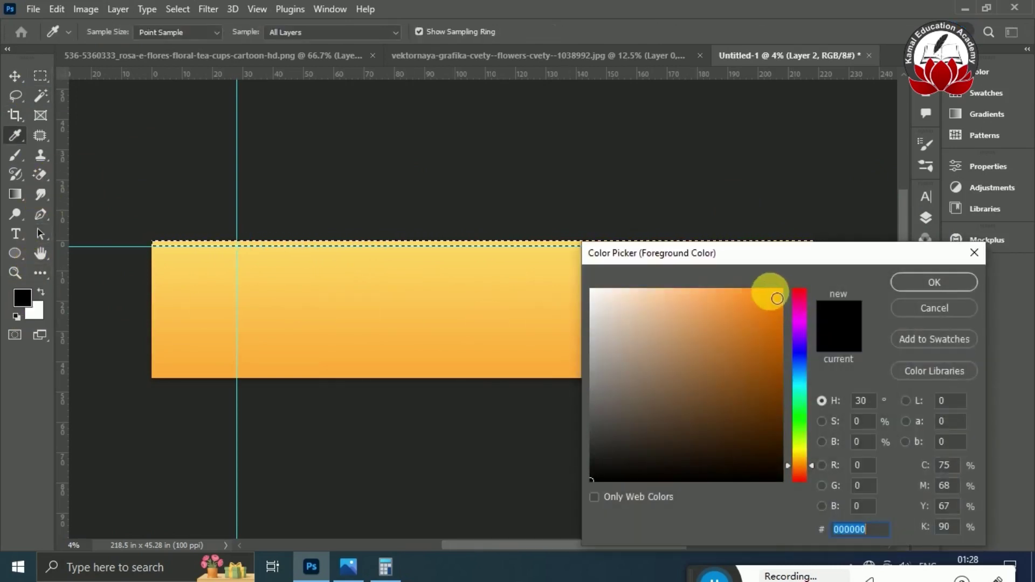
pyautogui.moveTo(771, 291); pyautogui.dragTo(828, 253)
pyautogui.click(917, 280)
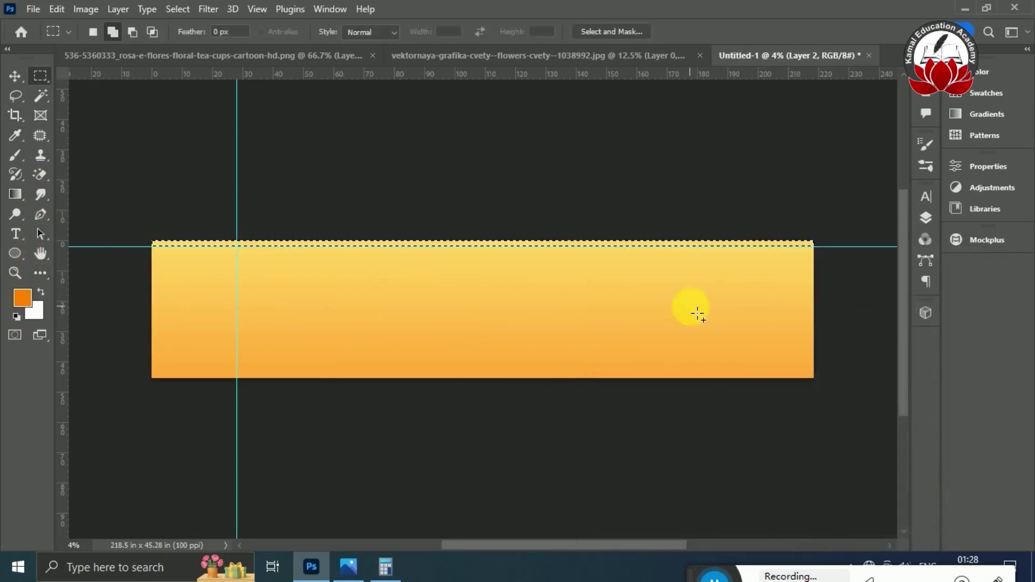
pyautogui.hotkey('alt', 'BackSpace')
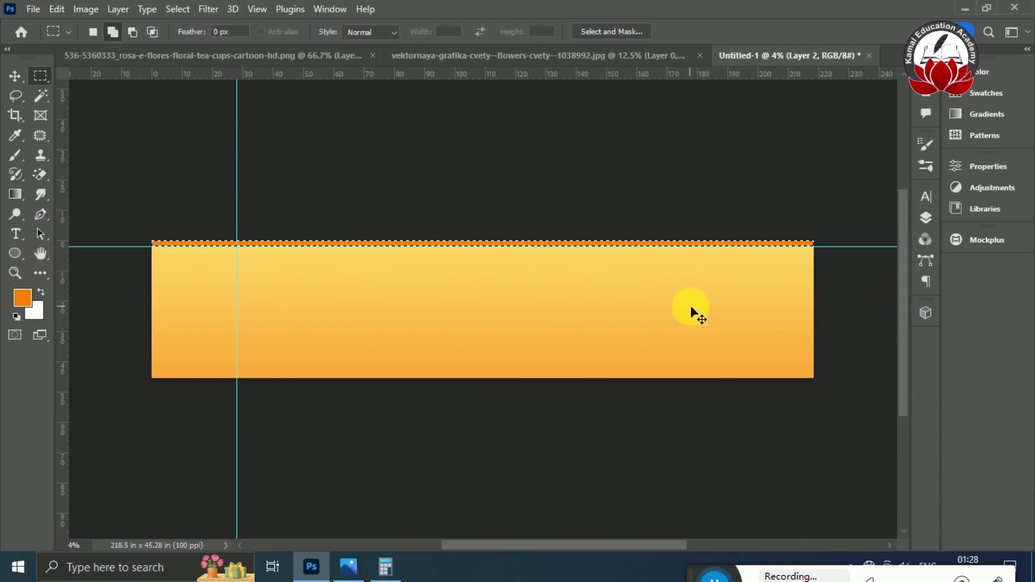
pyautogui.hotkey('ctrl', 'd')
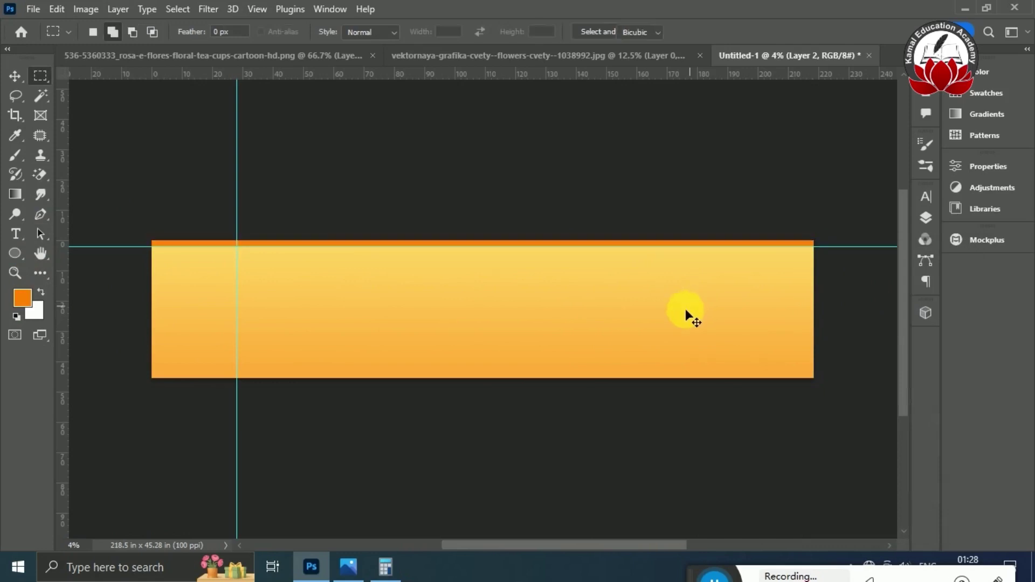
# Duplicate the orange selvage strip and move the copy straight down to the saree's lower edge, at about Y 4428 px.
pyautogui.hotkey('ctrl', 't')
pyautogui.press('Return')
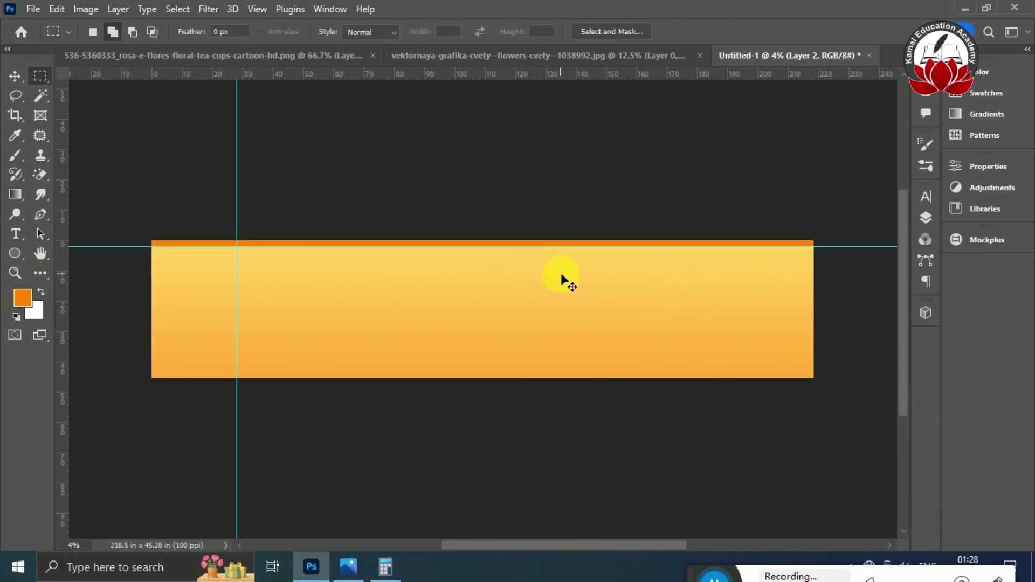
pyautogui.hotkey('ctrl', 'j')
pyautogui.hotkey('ctrl', 't')
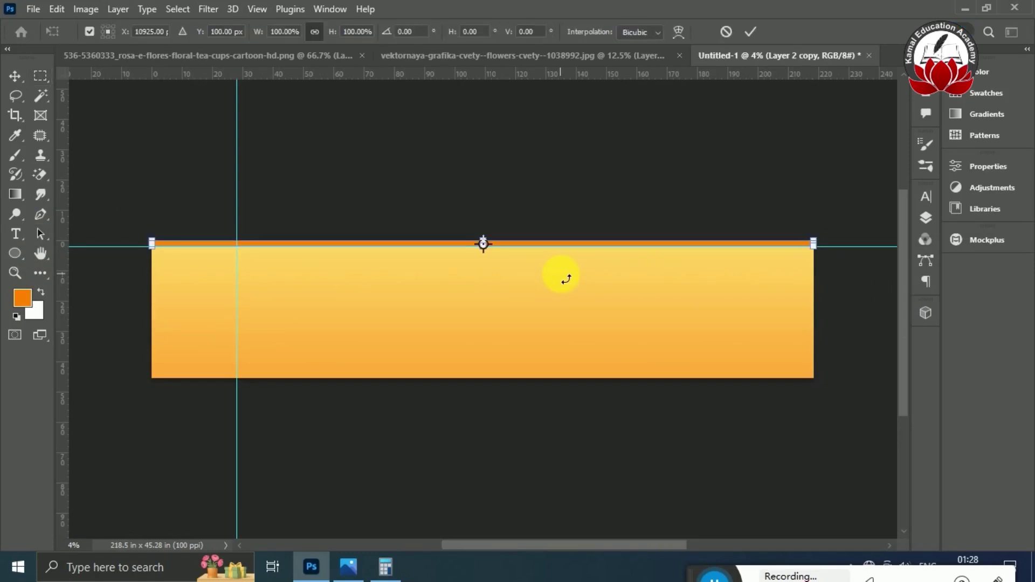
pyautogui.press('Down')
pyautogui.press('Down')
pyautogui.press('Down')
pyautogui.press('Down')
pyautogui.press('Down')
pyautogui.press('Down')
pyautogui.press('Down')
pyautogui.press('Down')
pyautogui.press('Down')
pyautogui.press('Down')
pyautogui.press('Down')
pyautogui.press('Down')
pyautogui.press('Down')
pyautogui.press('Down')
pyautogui.press('Down')
pyautogui.press('Down')
pyautogui.press('Down')
pyautogui.press('Down')
pyautogui.press('Down')
pyautogui.press('Down')
pyautogui.press('Down')
pyautogui.press('Down')
pyautogui.press('Down')
pyautogui.press('Down')
pyautogui.press('Down')
pyautogui.press('Down')
pyautogui.press('Down')
pyautogui.press('Down')
pyautogui.press('Down')
pyautogui.press('Down')
pyautogui.press('Down')
pyautogui.press('Down')
pyautogui.press('Down')
pyautogui.press('Down')
pyautogui.press('Down')
pyautogui.press('Down')
pyautogui.press('Down')
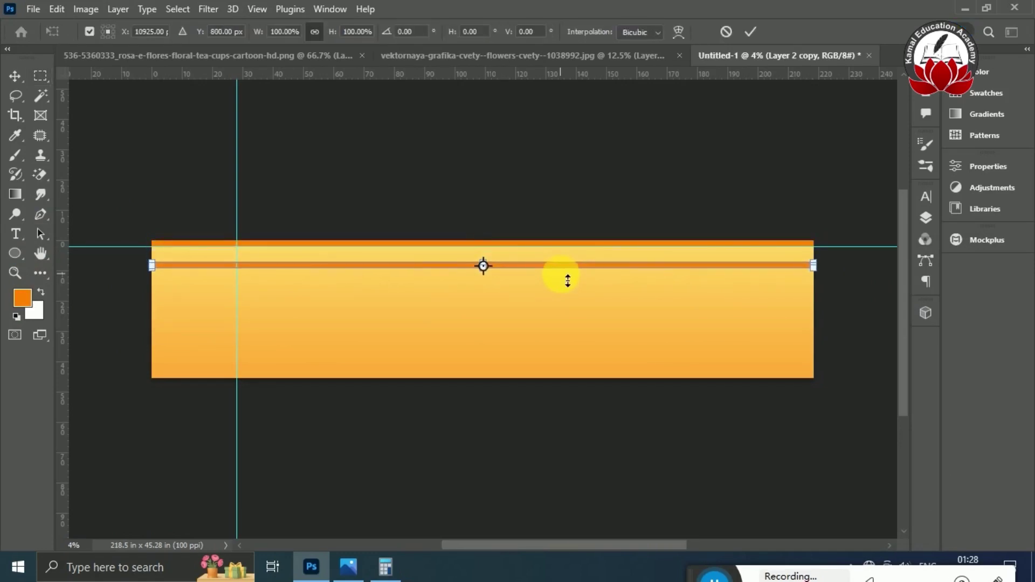
pyautogui.moveTo(560, 275); pyautogui.dragTo(556, 376)
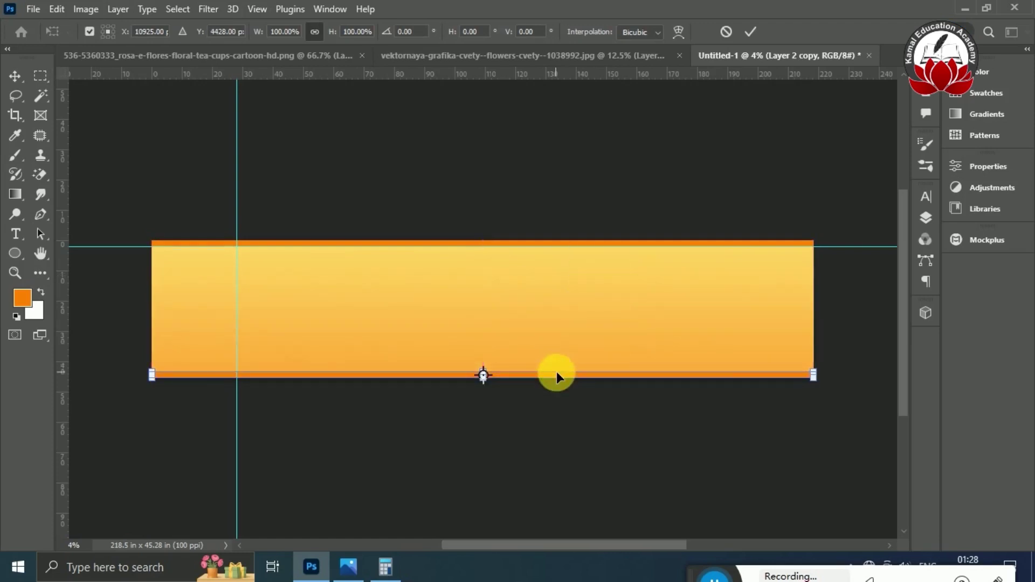
pyautogui.press('Return')
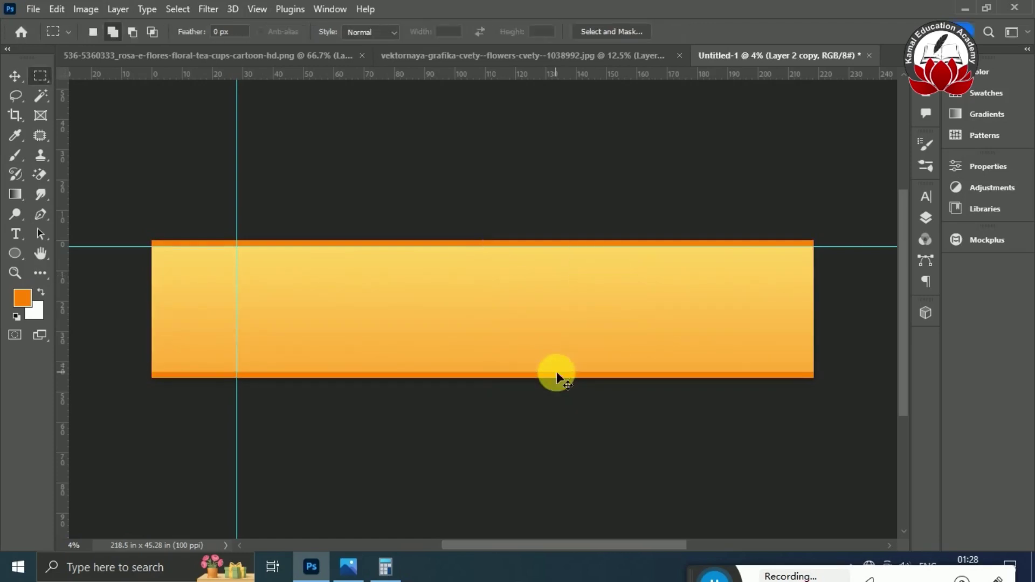
pyautogui.hotkey('ctrl', '+')
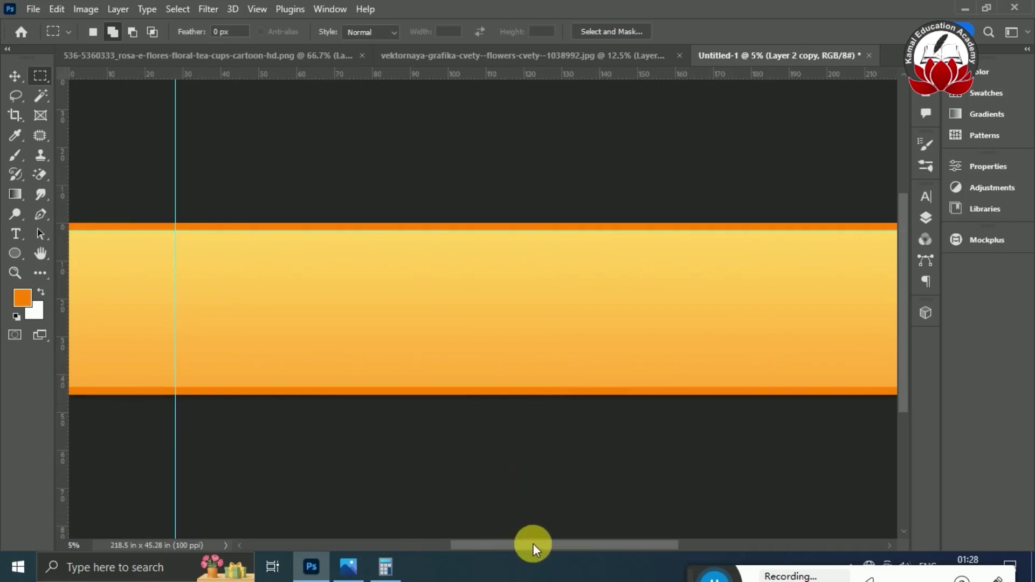
pyautogui.moveTo(533, 545); pyautogui.dragTo(492, 567)
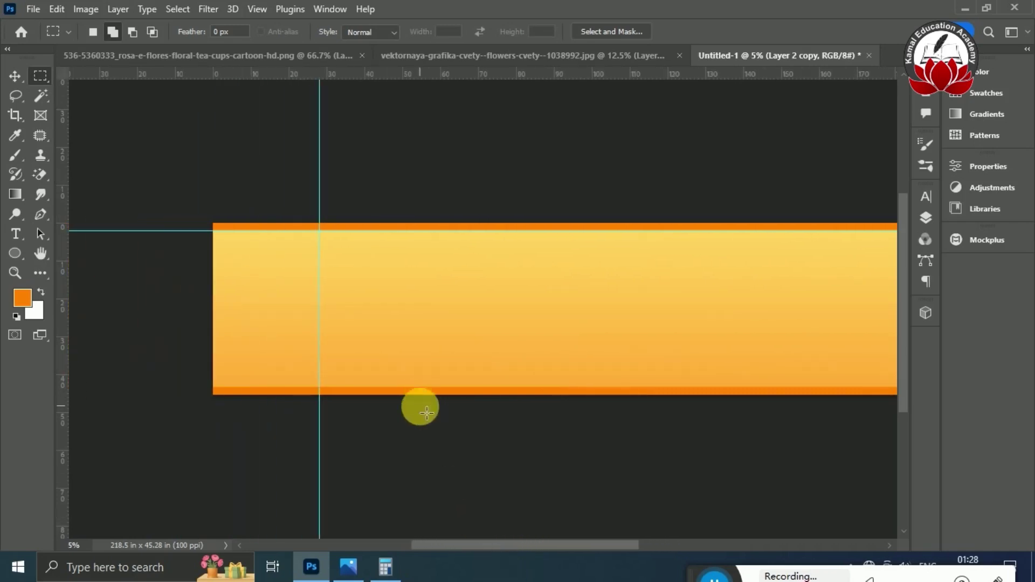
pyautogui.click(428, 54)
pyautogui.click(199, 56)
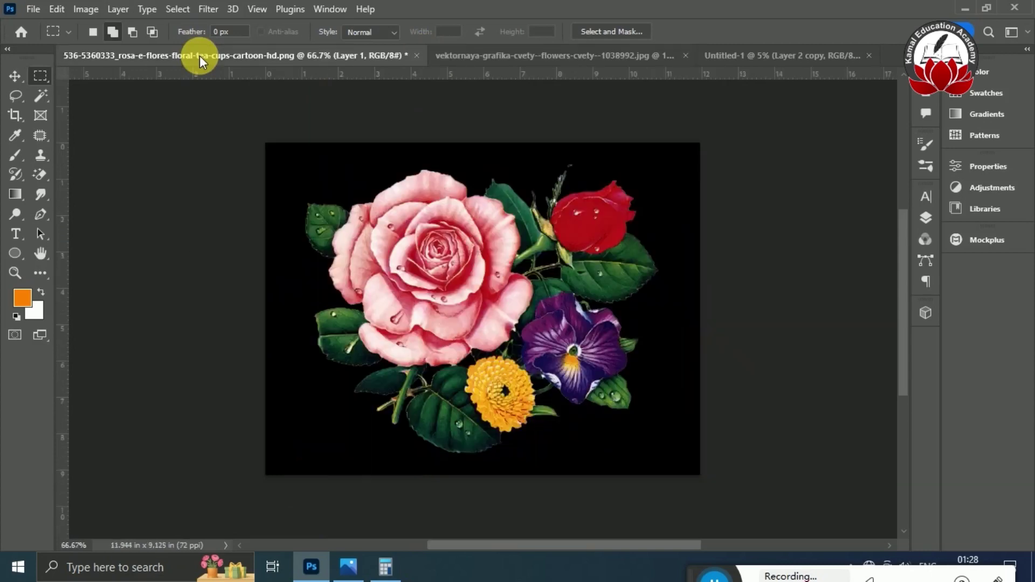
pyautogui.click(15, 77)
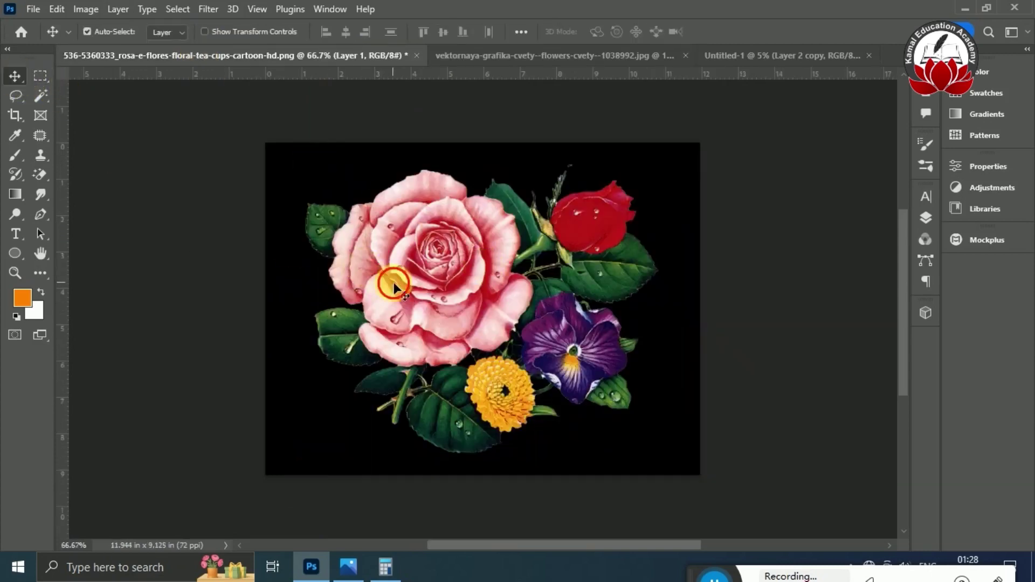
pyautogui.moveTo(388, 282); pyautogui.dragTo(209, 351)
pyautogui.hotkey('ctrl', 't')
pyautogui.press('Return')
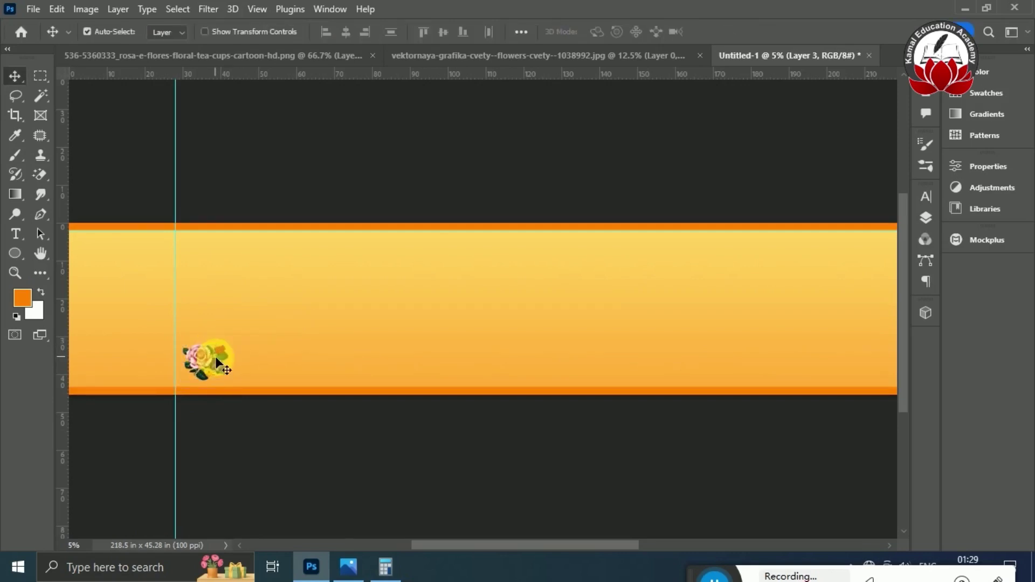
# Move the bouquet slightly closer to the vertical pallu guide, centred at about X 3554 px, Y 3651 px.
pyautogui.hotkey('ctrl', '+')
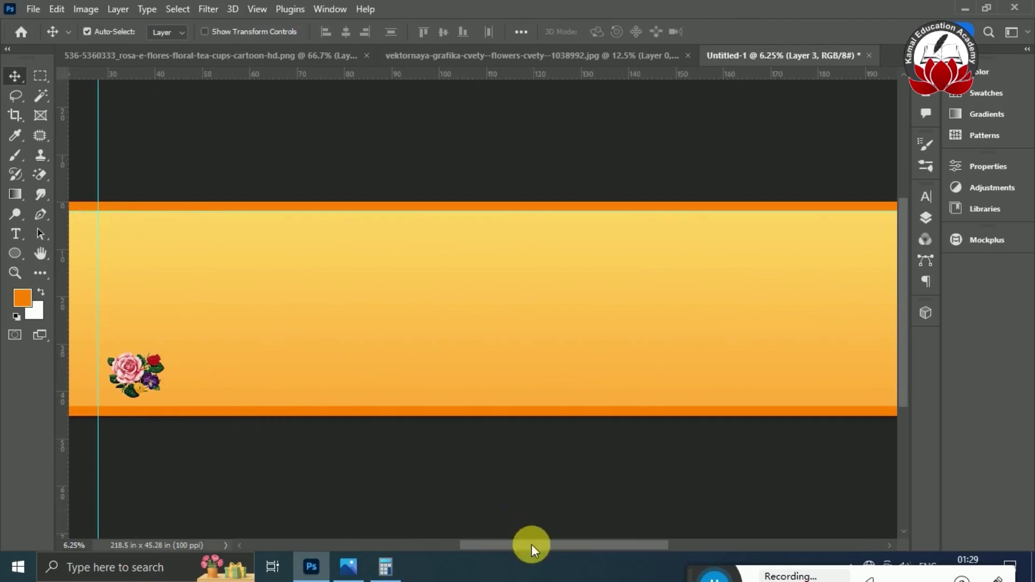
pyautogui.moveTo(531, 545); pyautogui.dragTo(487, 546)
pyautogui.click(324, 345)
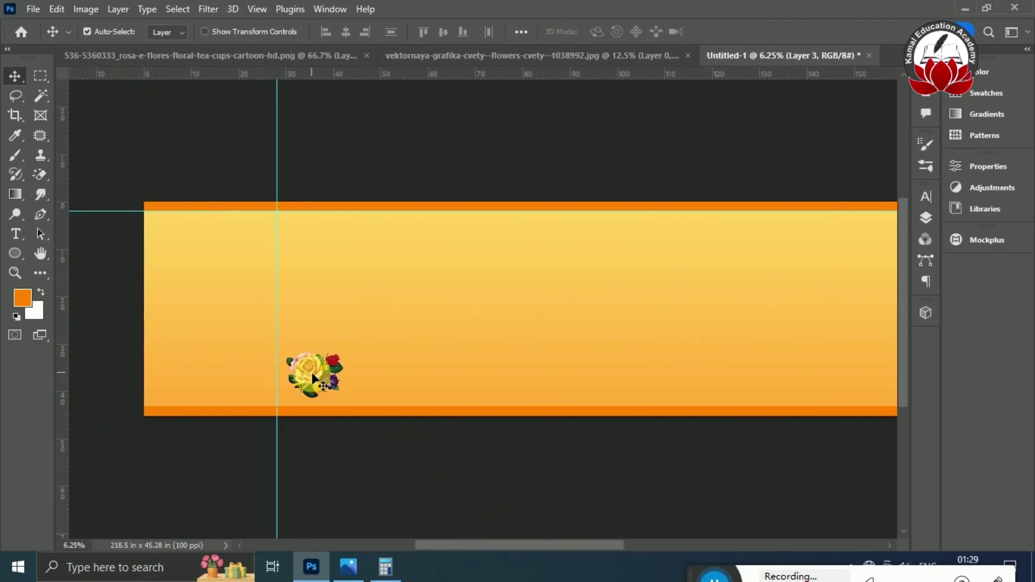
pyautogui.hotkey('ctrl', '+')
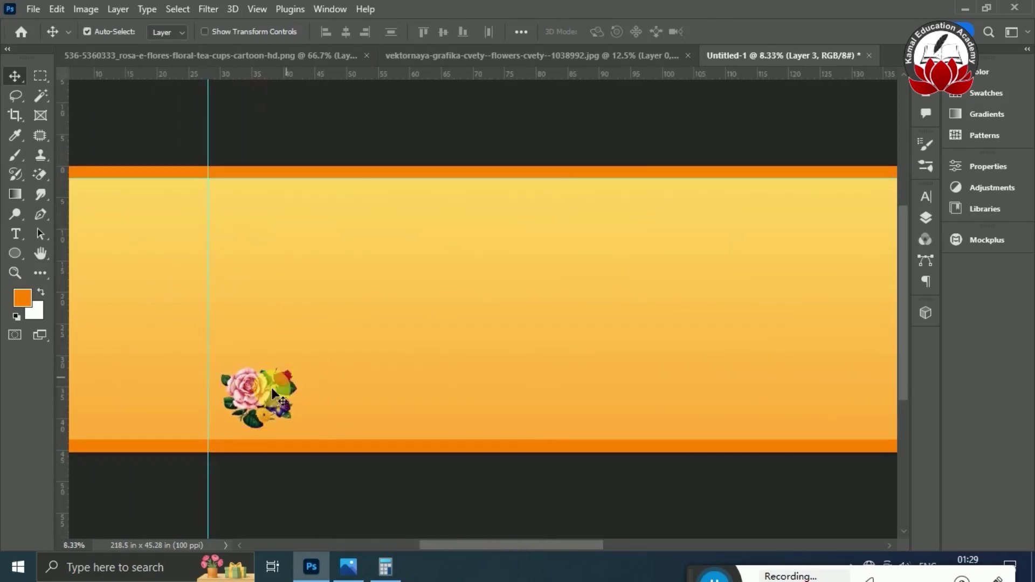
pyautogui.moveTo(272, 390); pyautogui.dragTo(286, 377)
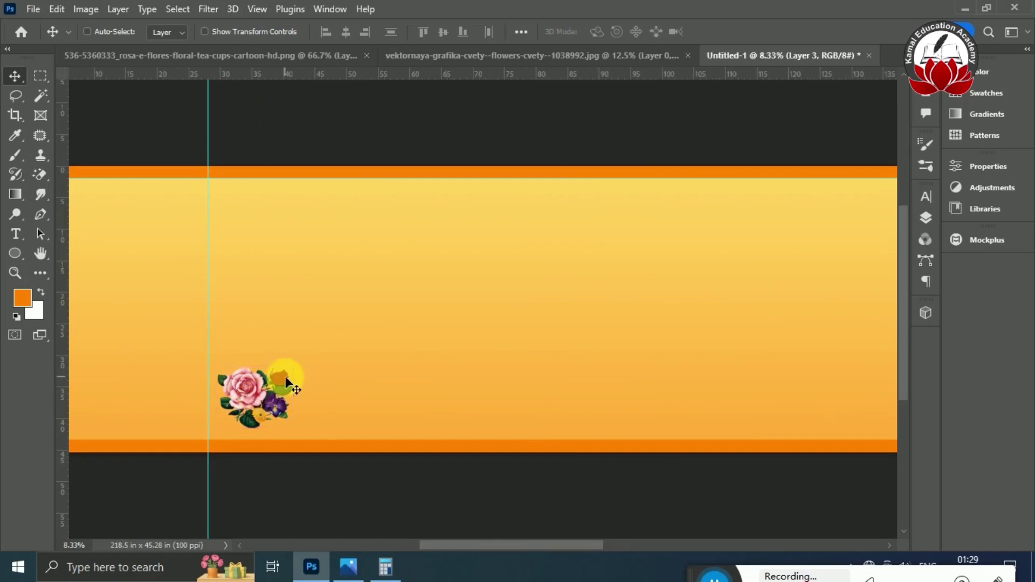
# Duplicate the bouquet and place the copy diagonally above and to the right of the original.
pyautogui.hotkey('ctrl', 't')
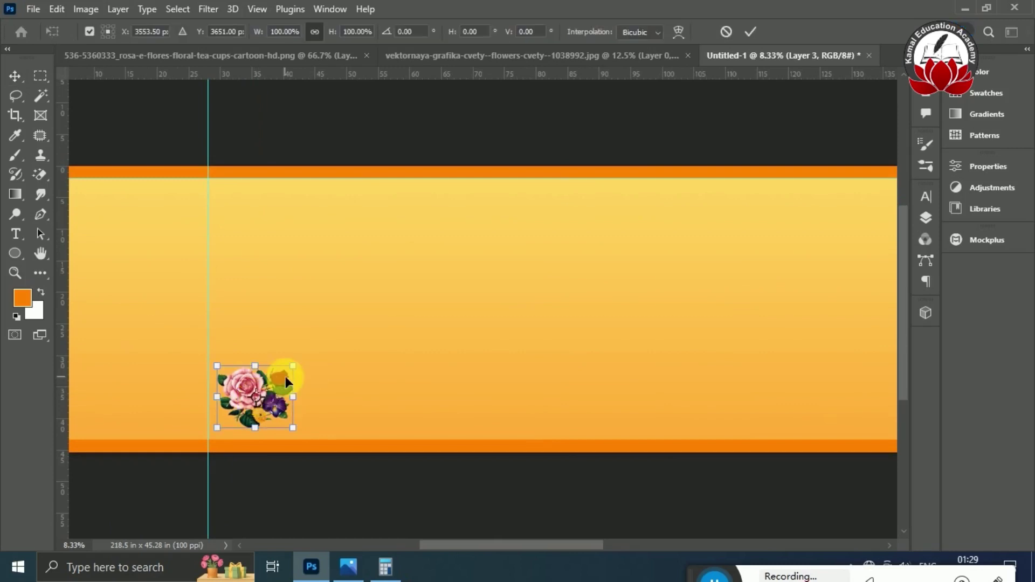
pyautogui.click(293, 255)
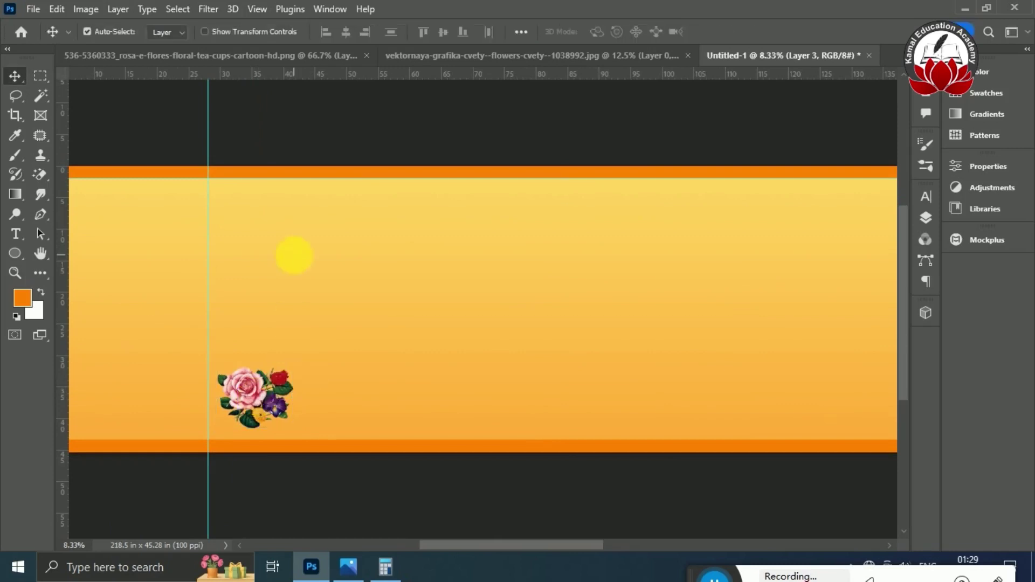
pyautogui.moveTo(293, 254); pyautogui.dragTo(355, 336)
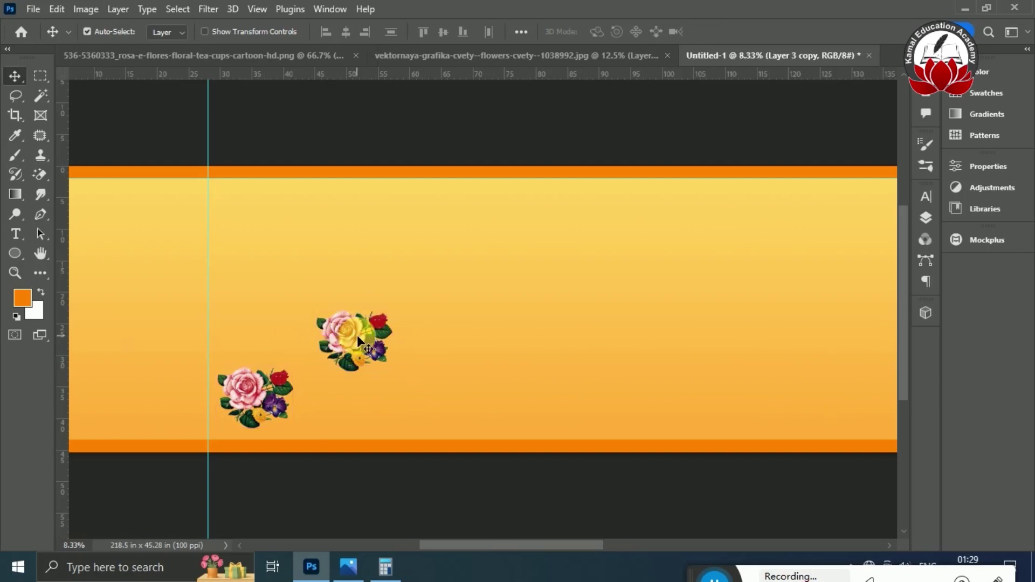
# Flip the upper bouquet copy horizontally and rotate it slightly counterclockwise.
pyautogui.hotkey('ctrl', 't')
pyautogui.rightClick(357, 335)
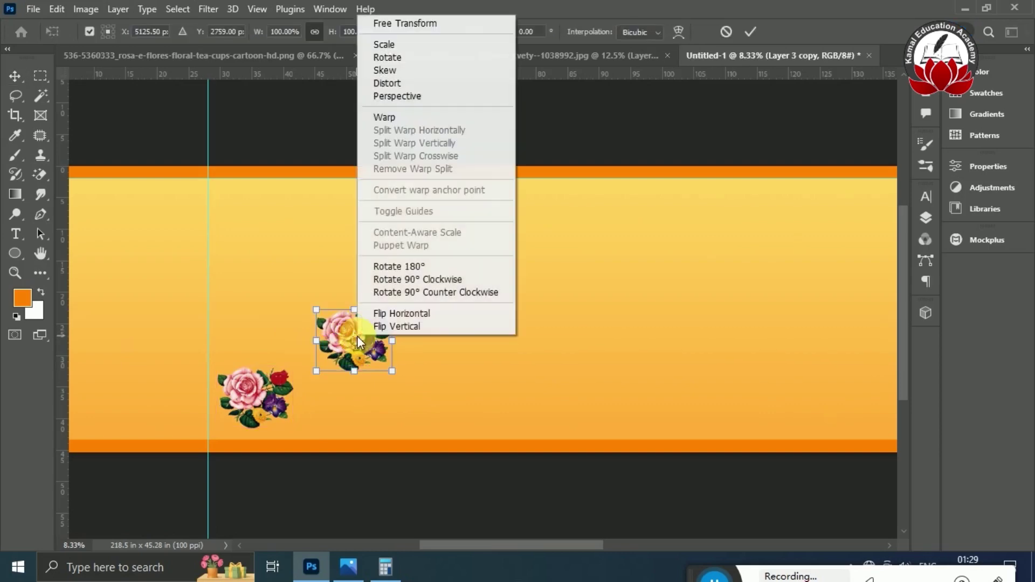
pyautogui.click(437, 316)
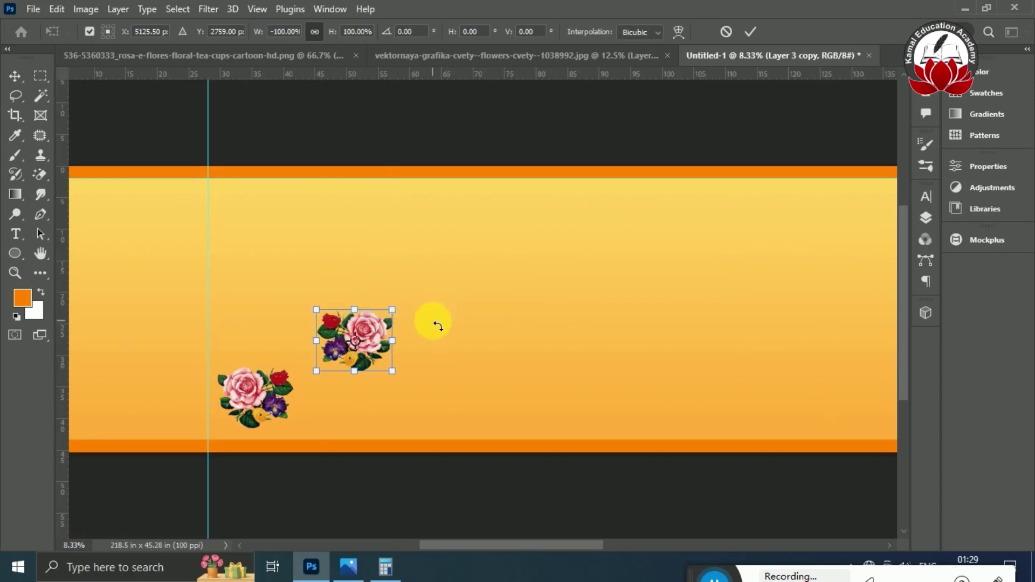
pyautogui.moveTo(438, 327); pyautogui.dragTo(425, 277)
pyautogui.press('Return')
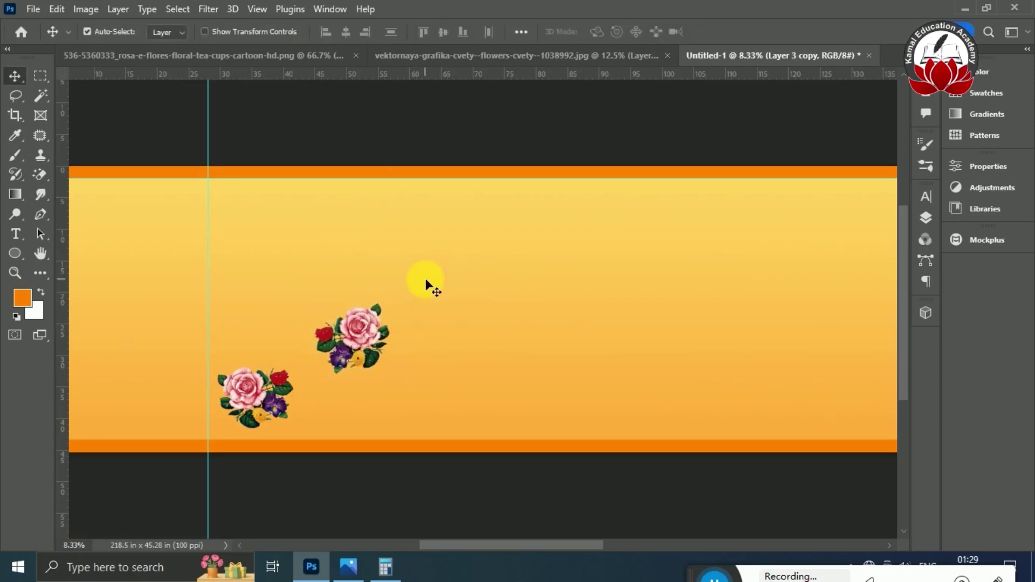
# Flip the upper bouquet copy horizontally again and tilt it clockwise so its red rose points to the lower right.
pyautogui.hotkey('ctrl', 't')
pyautogui.rightClick(367, 329)
pyautogui.click(410, 307)
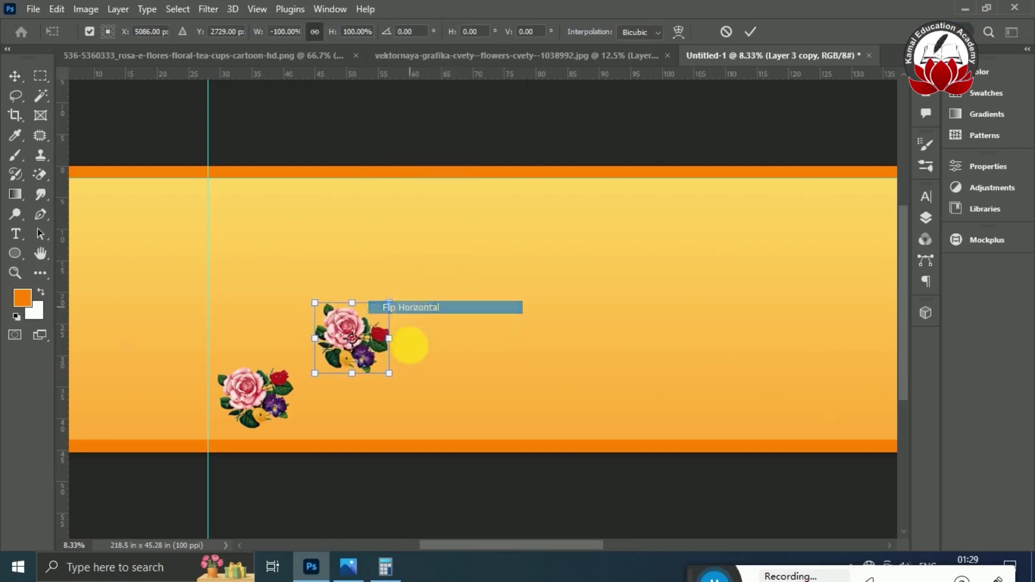
pyautogui.moveTo(411, 388); pyautogui.dragTo(398, 414)
pyautogui.moveTo(373, 428)
pyautogui.mouseDown()
pyautogui.moveTo(359, 422)
pyautogui.moveTo(382, 414)
pyautogui.mouseUp()
pyautogui.press('Return')
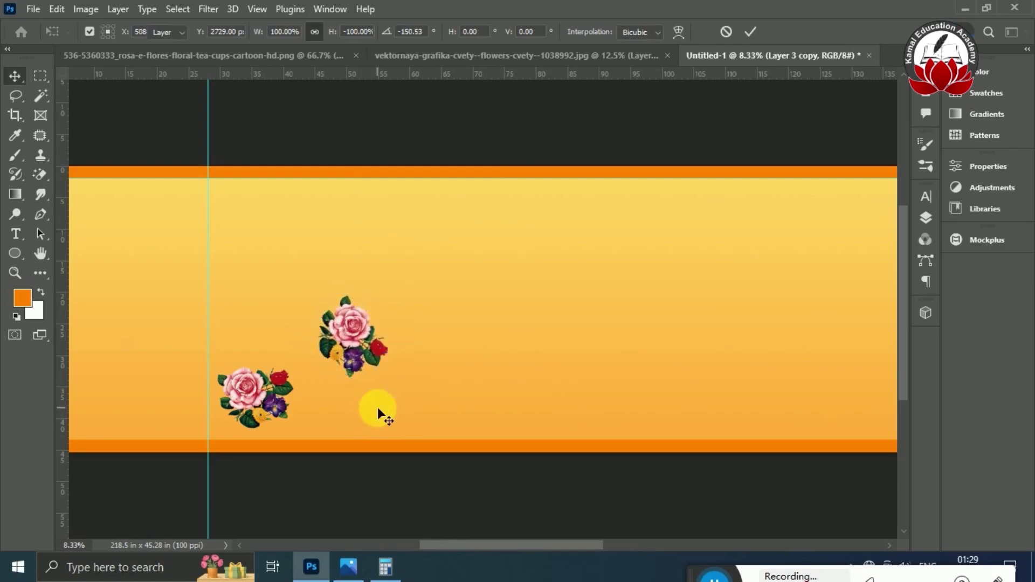
# Duplicate the lower and upper bouquets as a staggered pair at regular intervals along the saree to its right end.
pyautogui.click(331, 348)
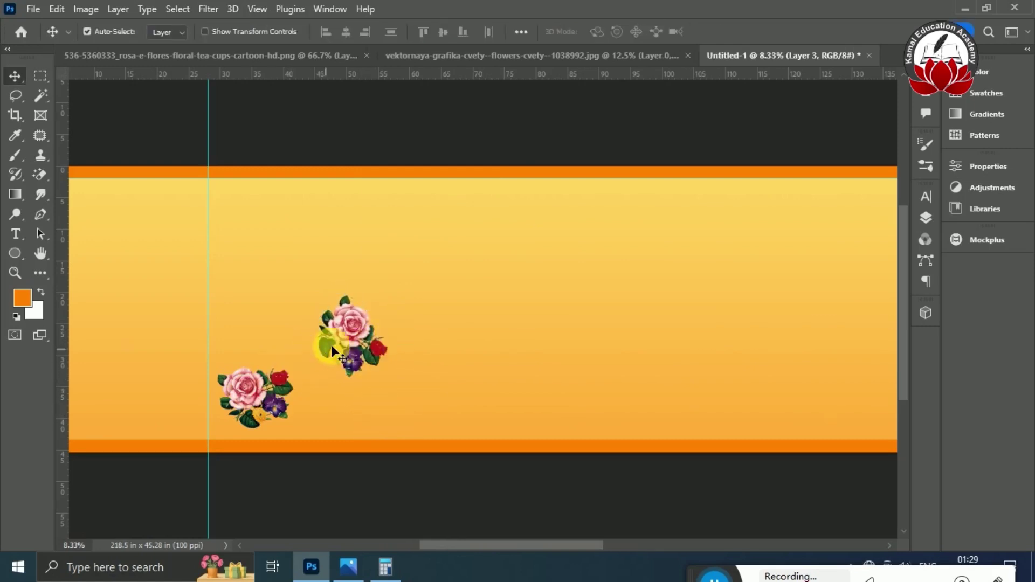
pyautogui.moveTo(345, 341); pyautogui.dragTo(549, 356)
pyautogui.moveTo(491, 544); pyautogui.dragTo(528, 544)
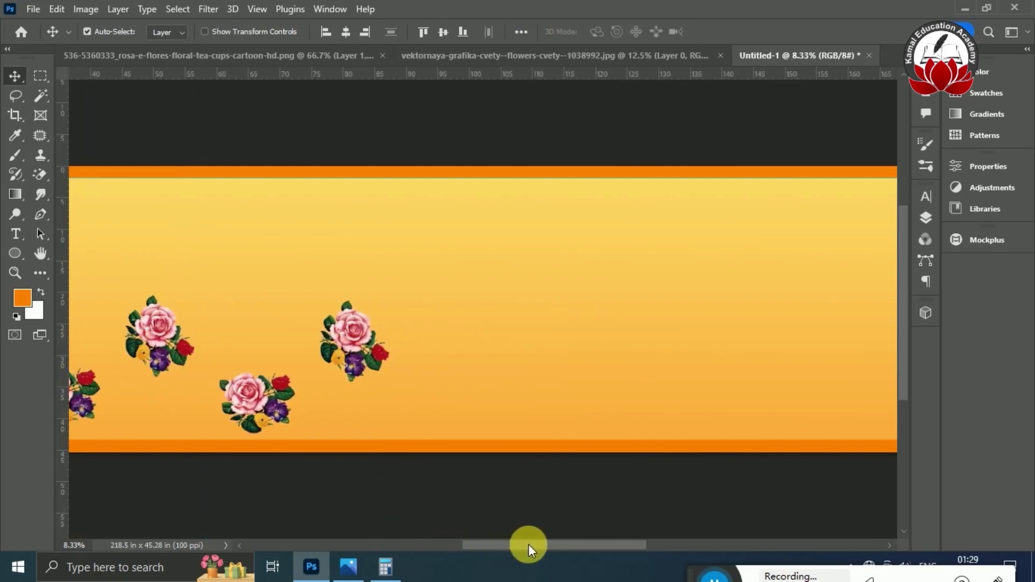
pyautogui.moveTo(347, 333); pyautogui.dragTo(551, 337)
pyautogui.moveTo(514, 544); pyautogui.dragTo(588, 546)
pyautogui.moveTo(219, 333); pyautogui.dragTo(836, 351)
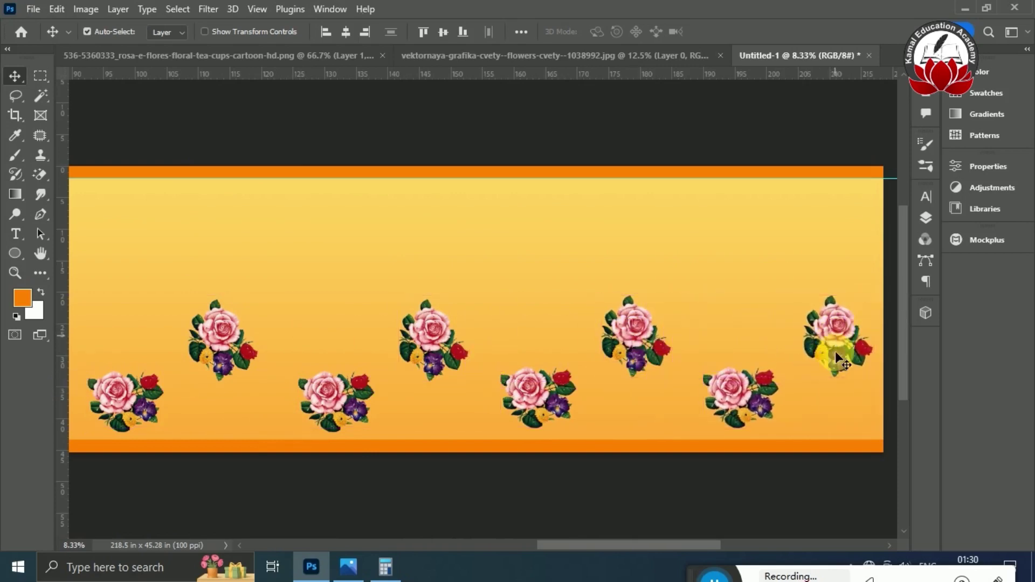
# Close the vektornaya-grafika-cvety flower image without saving its changes.
pyautogui.moveTo(708, 545); pyautogui.dragTo(570, 556)
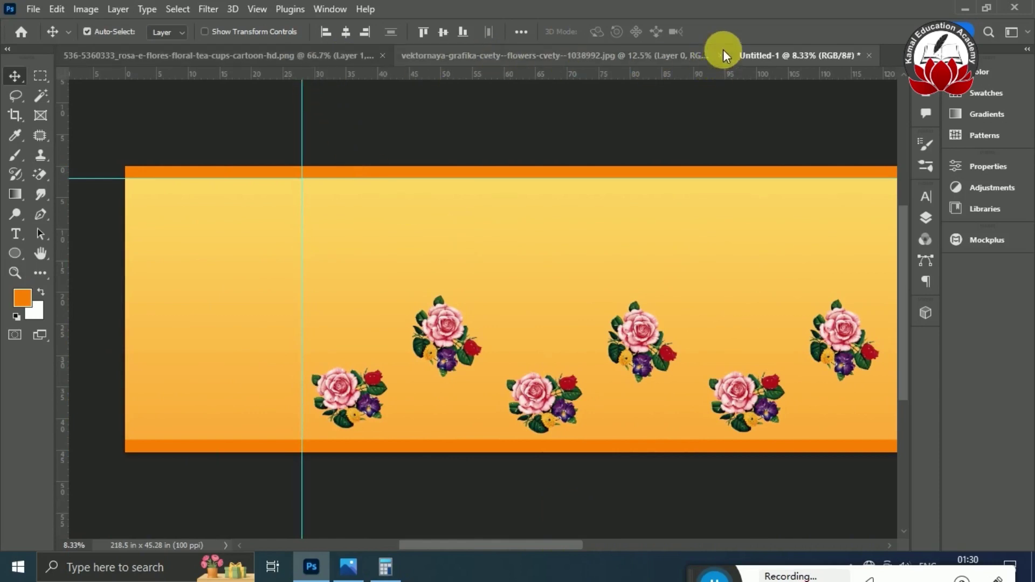
pyautogui.click(628, 54)
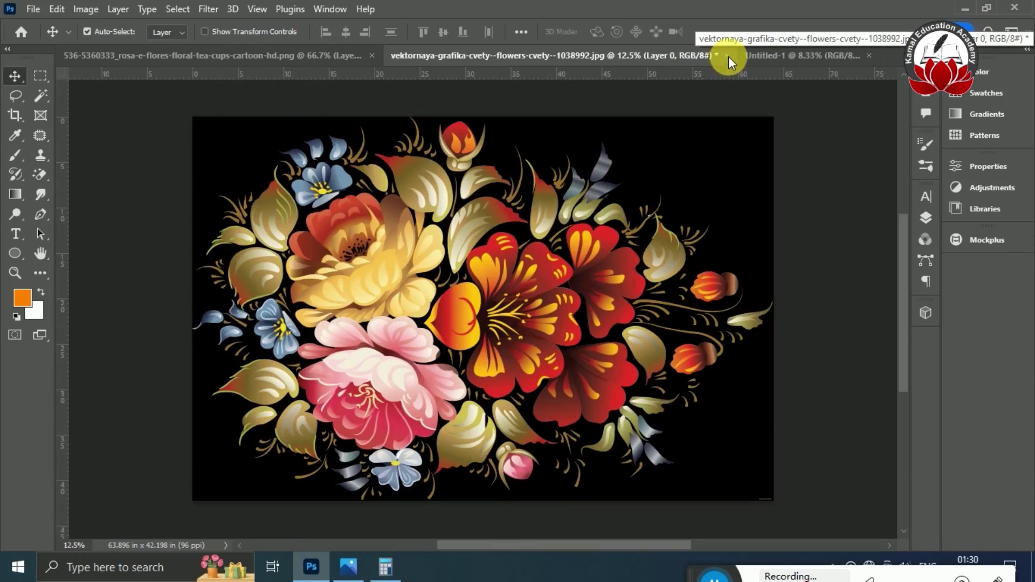
pyautogui.click(728, 56)
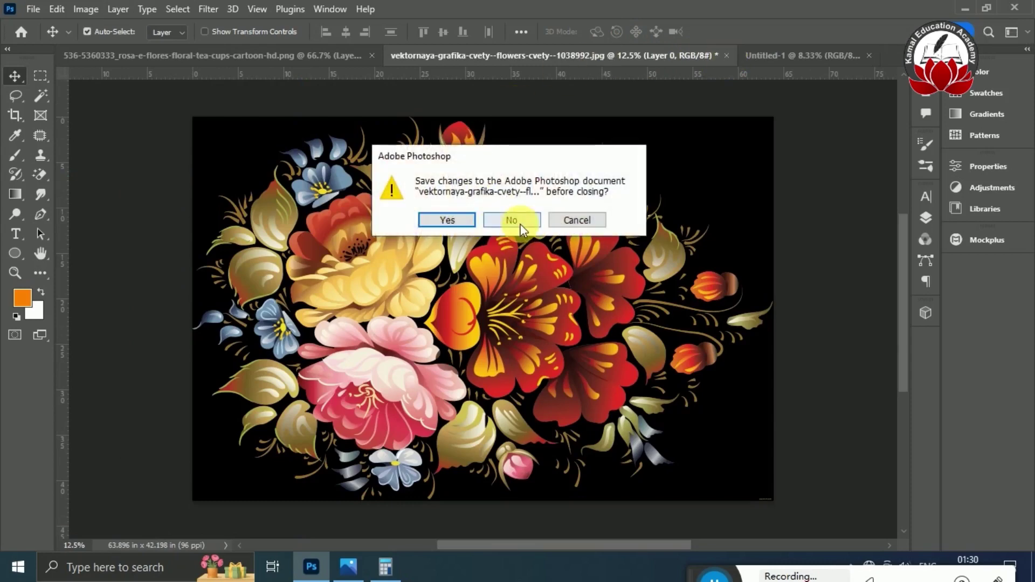
pyautogui.click(512, 220)
# Open the pink rose image 499139ab223d4126661cb33984f8d1d6.png from the Desktop.
pyautogui.click(40, 11)
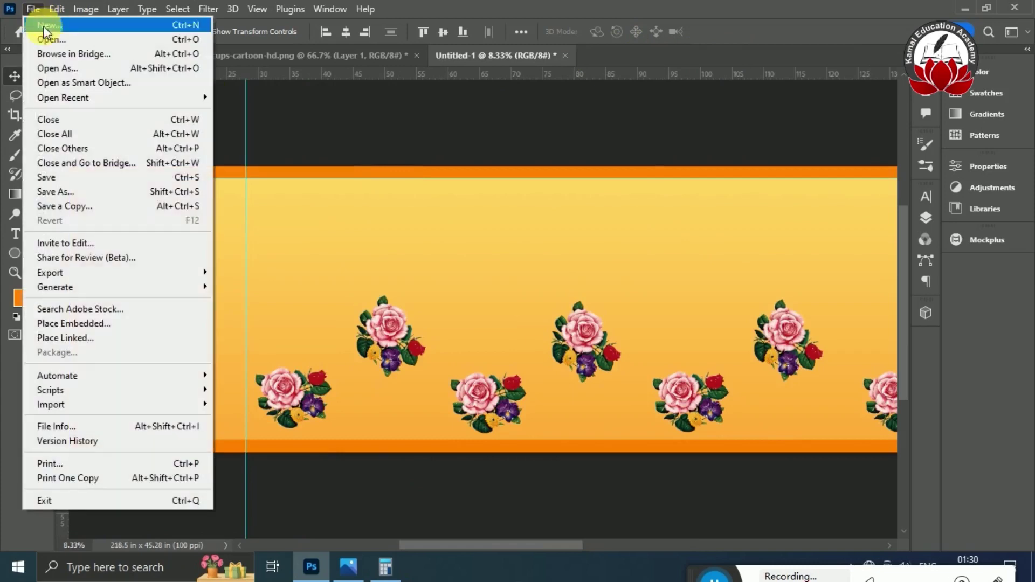
pyautogui.click(69, 37)
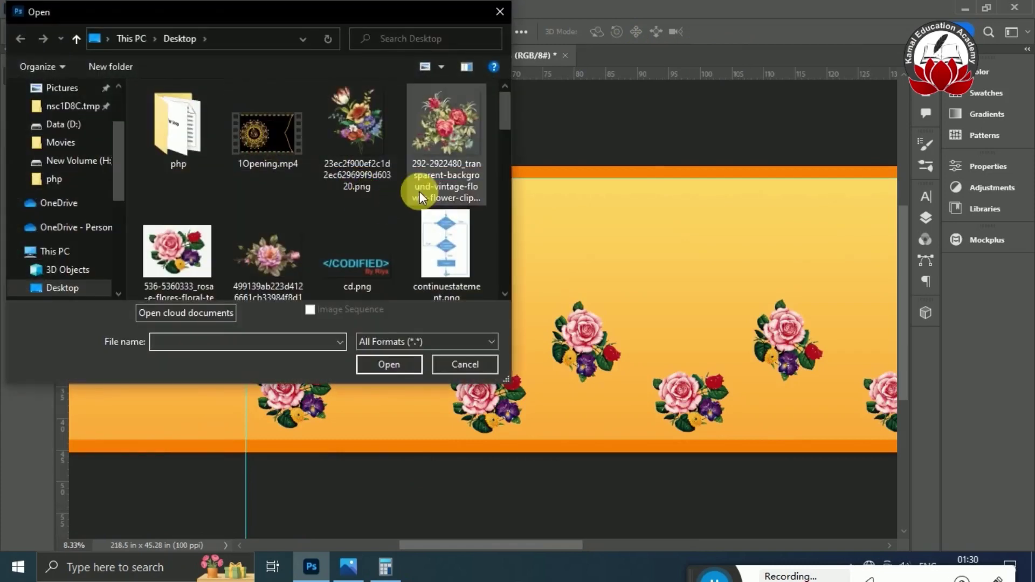
pyautogui.click(286, 254)
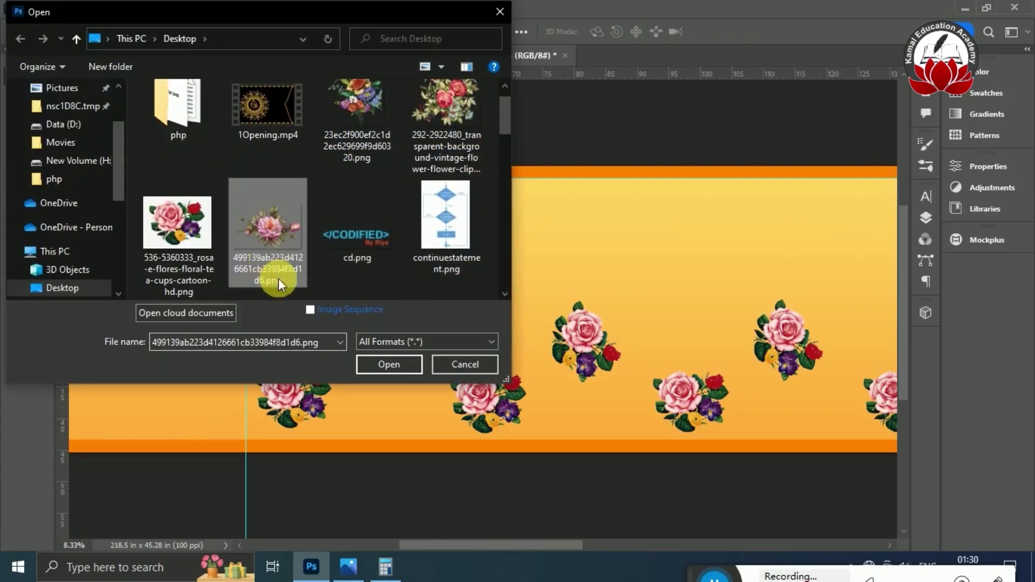
pyautogui.click(402, 361)
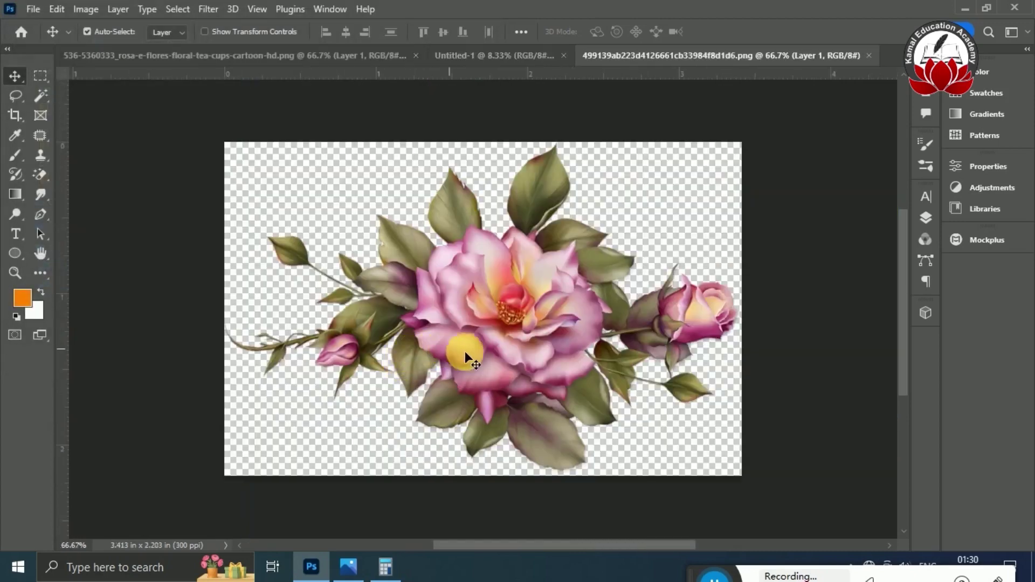
# Copy the pink rose spray into the saree document and place it between the first two upper bouquets, above the second lower bouquet.
pyautogui.hotkey('ctrl', '+')
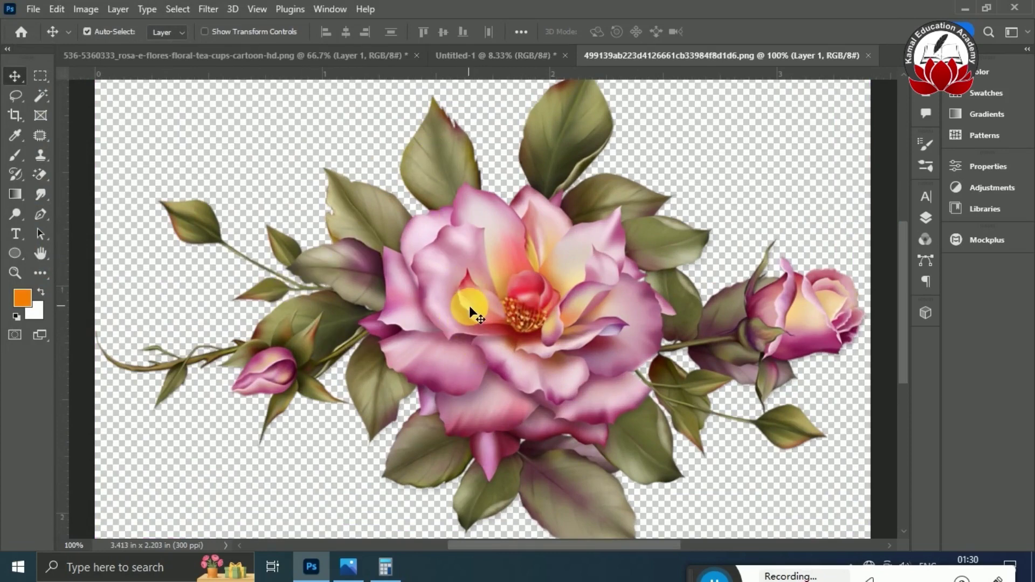
pyautogui.moveTo(469, 305); pyautogui.dragTo(555, 278)
pyautogui.hotkey('ctrl', 't')
pyautogui.moveTo(517, 322)
pyautogui.mouseDown()
pyautogui.moveTo(505, 331)
pyautogui.moveTo(509, 319)
pyautogui.mouseUp()
pyautogui.press('Return')
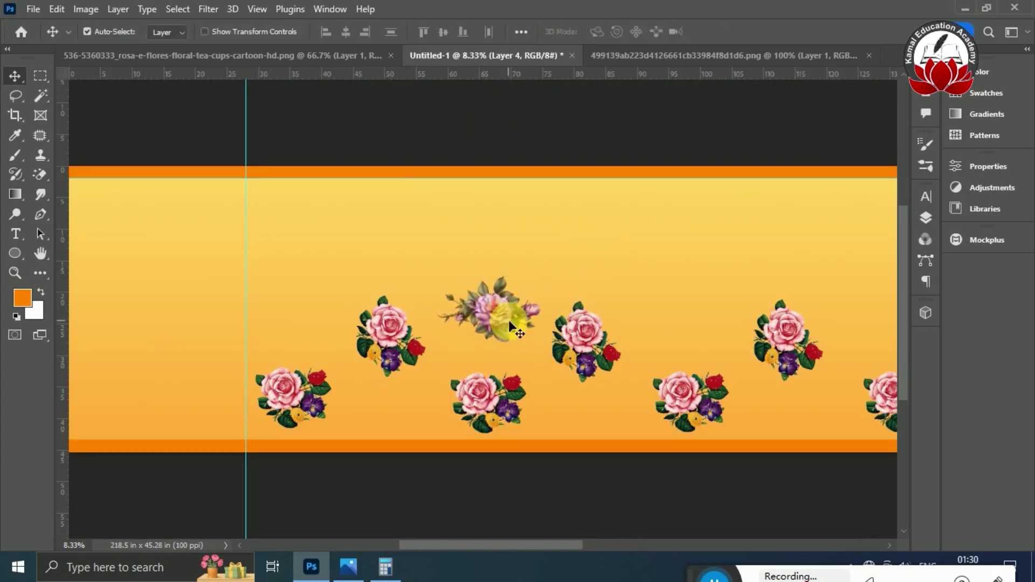
# Duplicate the pink rose spray above each lower bouquet, from the pallu guide to the saree's right end.
pyautogui.moveTo(508, 321); pyautogui.dragTo(697, 324)
pyautogui.moveTo(557, 540); pyautogui.dragTo(641, 539)
pyautogui.moveTo(355, 318); pyautogui.dragTo(787, 318)
pyautogui.moveTo(624, 546); pyautogui.dragTo(709, 540)
pyautogui.moveTo(407, 300); pyautogui.dragTo(616, 309)
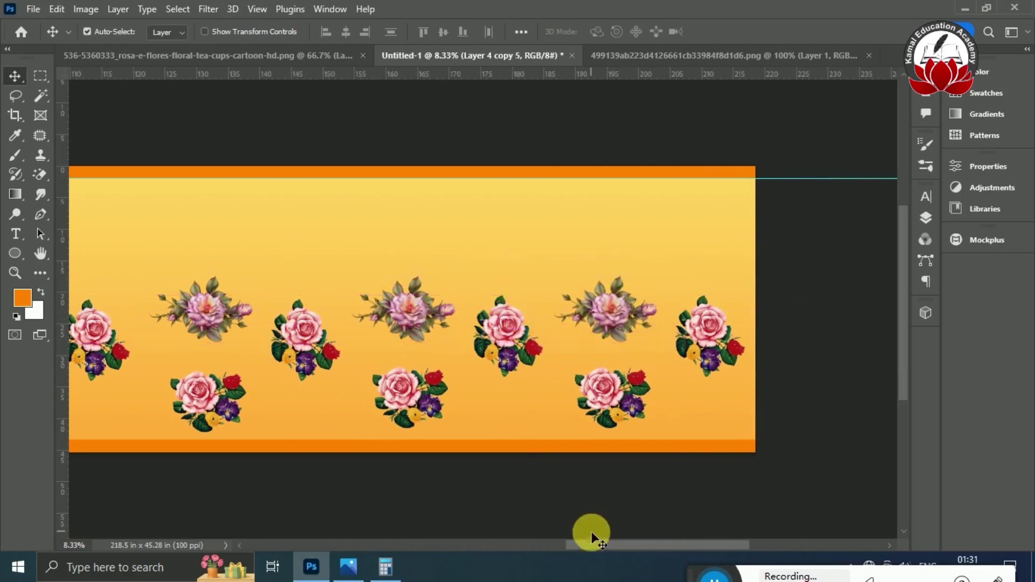
# Close the pink rose source image 499139ab223d4126661cb33984f8d1d6.png.
pyautogui.moveTo(622, 543); pyautogui.dragTo(451, 547)
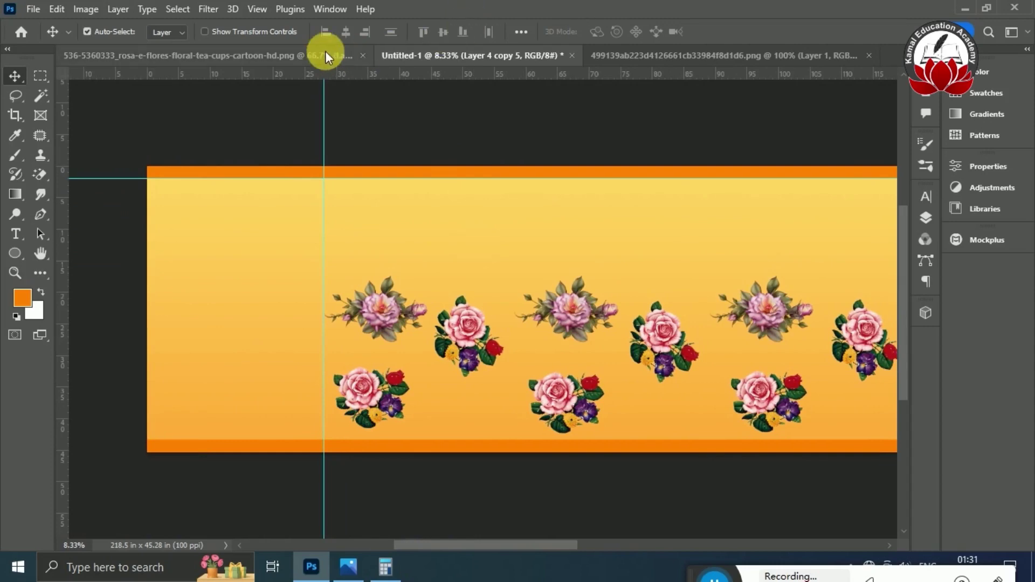
pyautogui.click(620, 56)
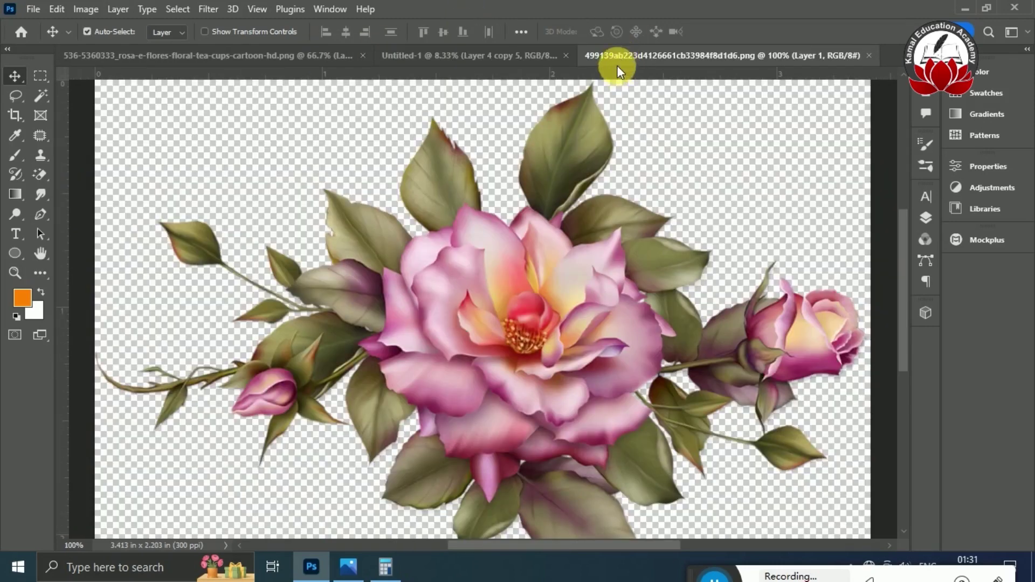
pyautogui.click(869, 55)
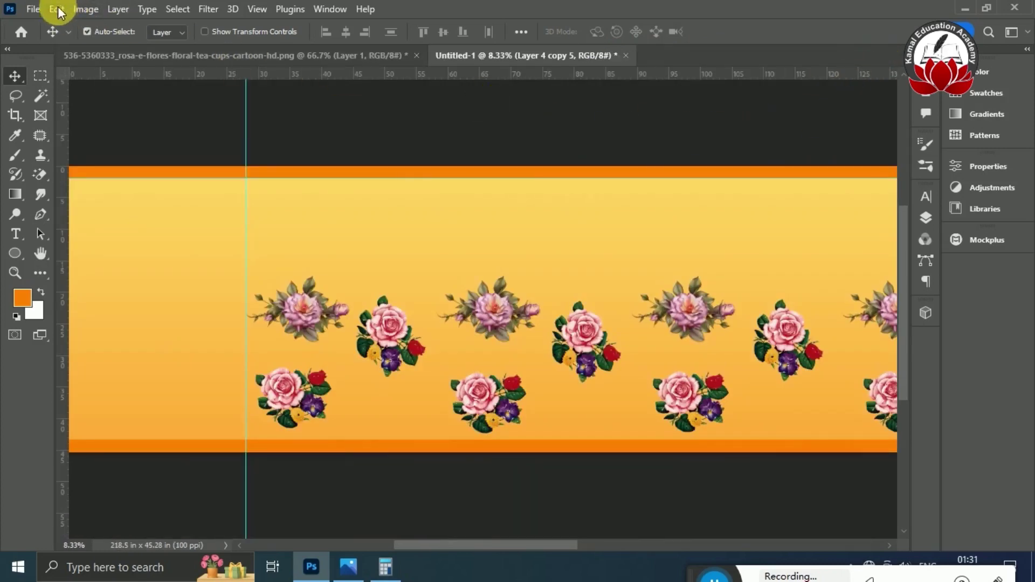
# Open the floral image 23ec2f900ef2c1d2ec629699f9d60320.png from the Desktop.
pyautogui.click(41, 8)
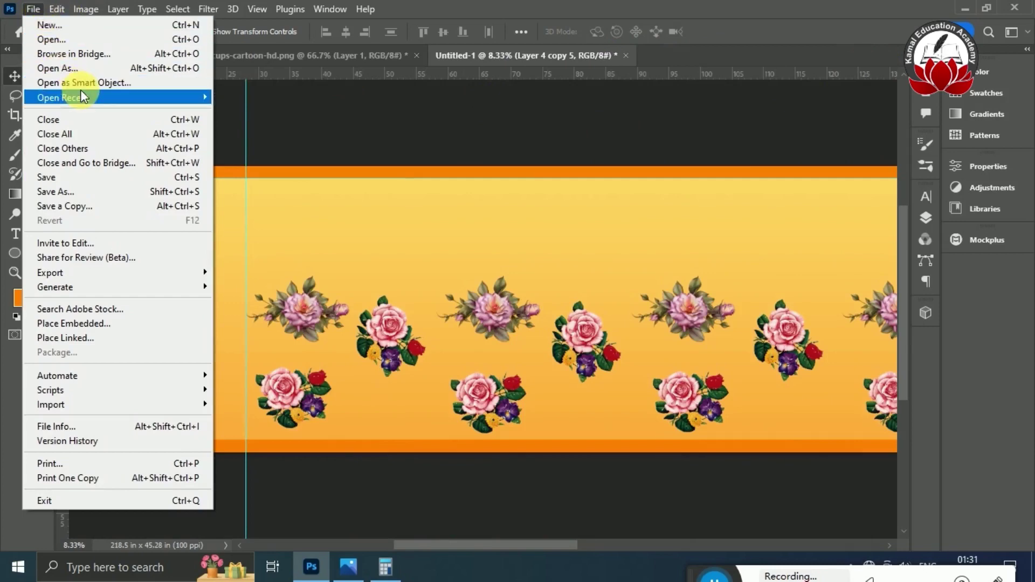
pyautogui.moveTo(81, 93)
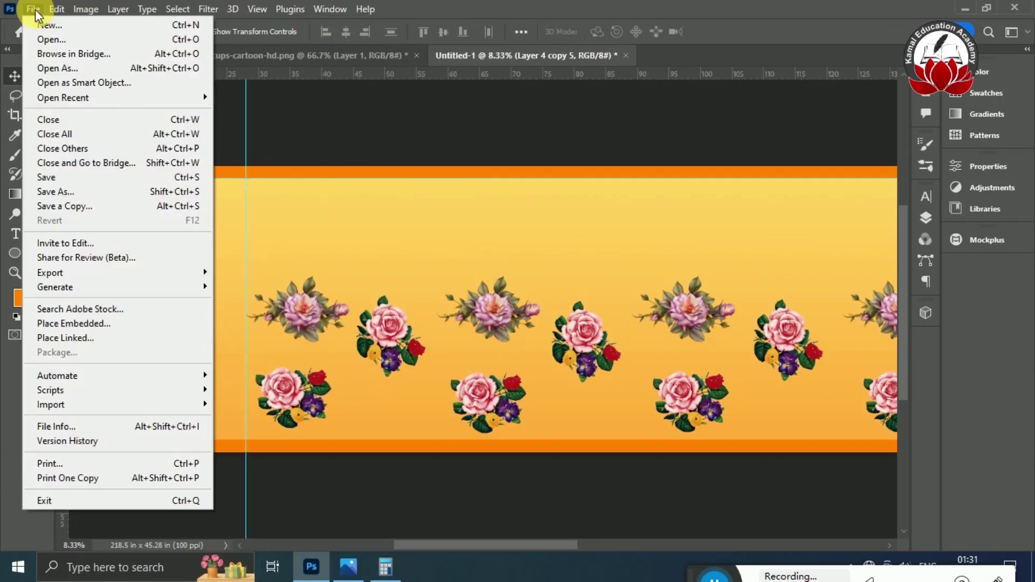
pyautogui.click(52, 39)
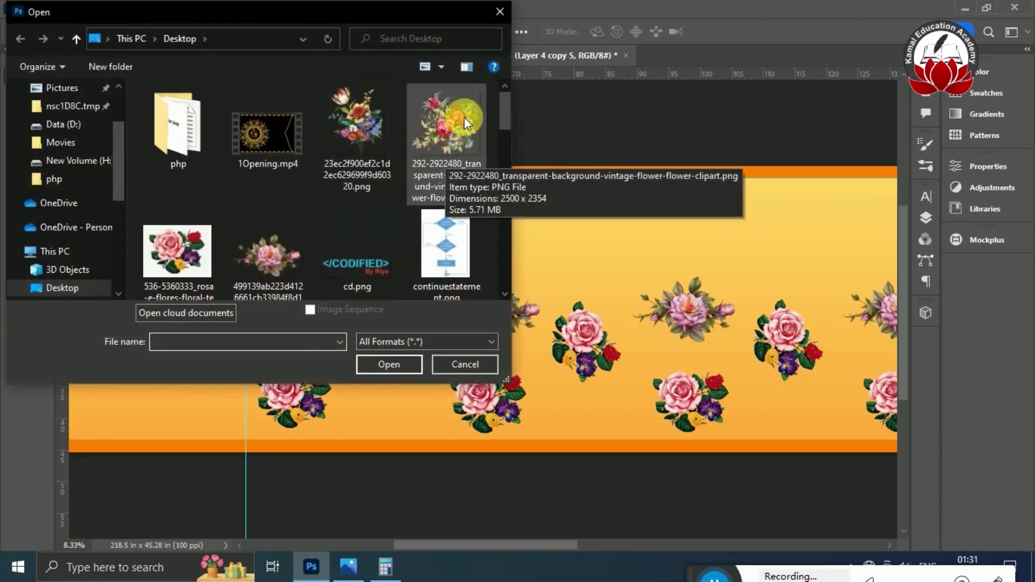
pyautogui.click(340, 115)
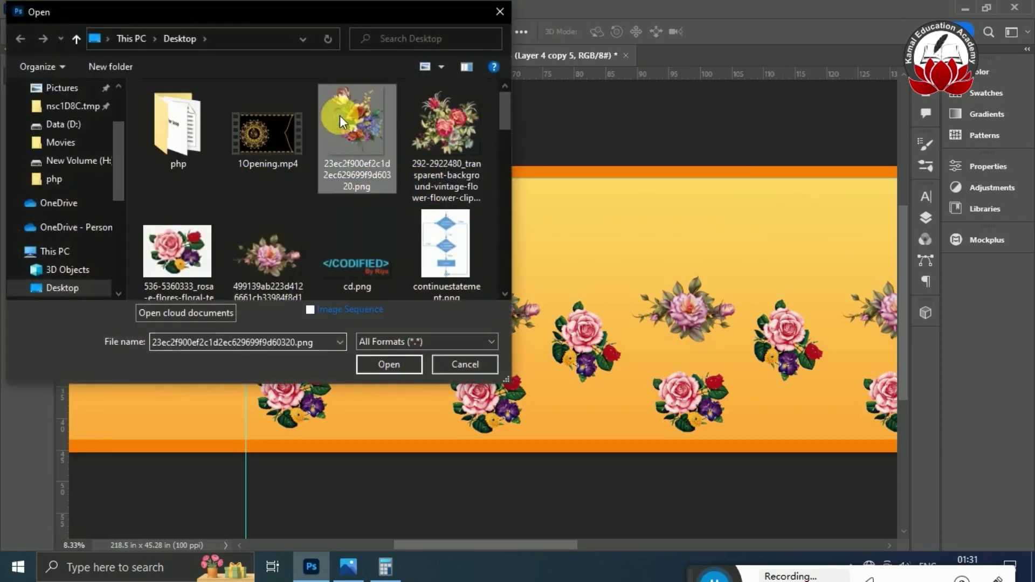
pyautogui.click(383, 365)
# Try the 23ec2f900ef2 floral bouquet between the first two lower rose bouquets, then delete it from the saree.
pyautogui.moveTo(478, 269); pyautogui.dragTo(474, 61)
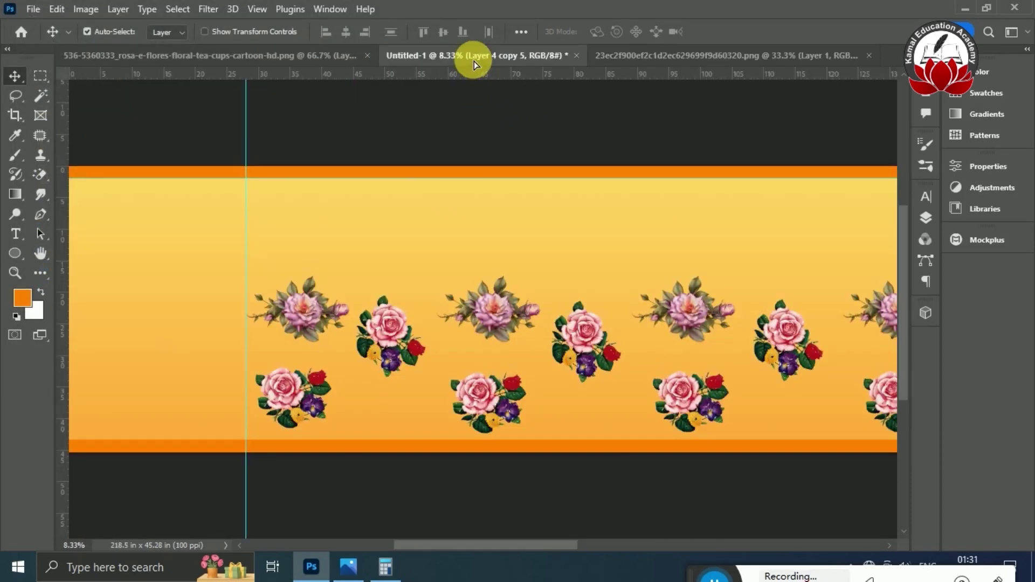
pyautogui.moveTo(423, 344); pyautogui.dragTo(424, 420)
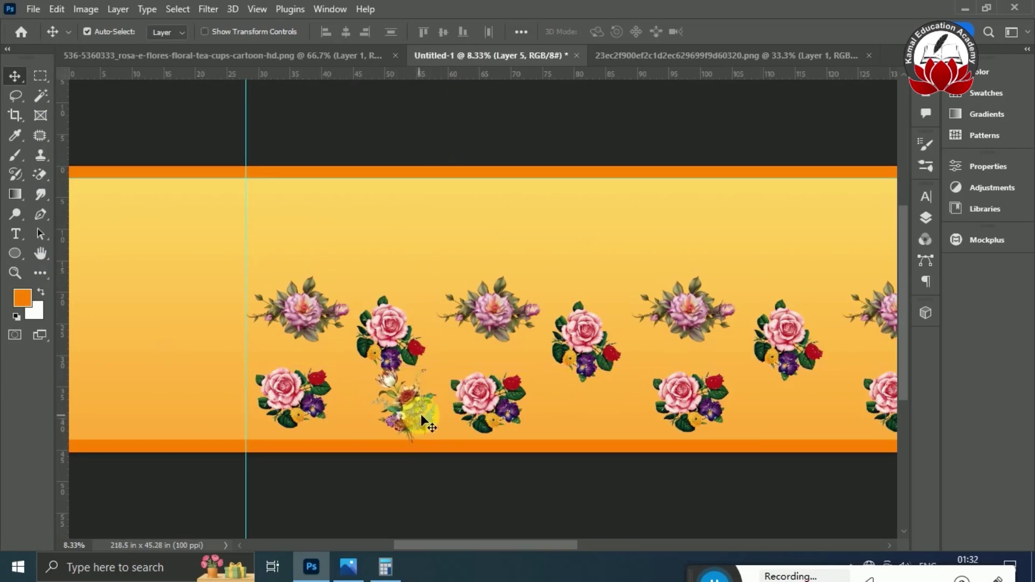
pyautogui.press('Delete')
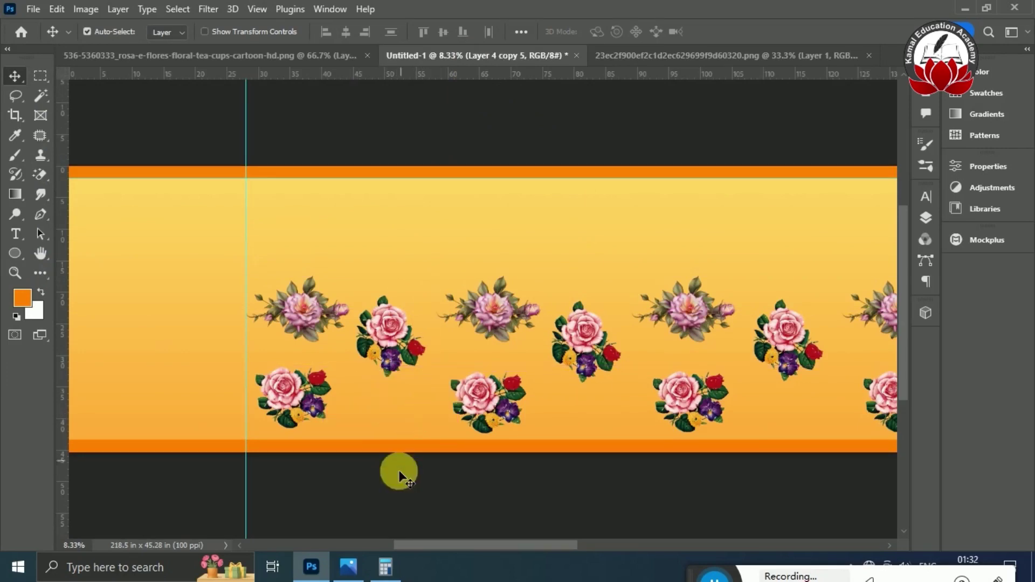
pyautogui.moveTo(504, 541)
pyautogui.mouseDown()
pyautogui.moveTo(477, 545)
pyautogui.moveTo(512, 529)
pyautogui.moveTo(494, 543)
pyautogui.mouseUp()
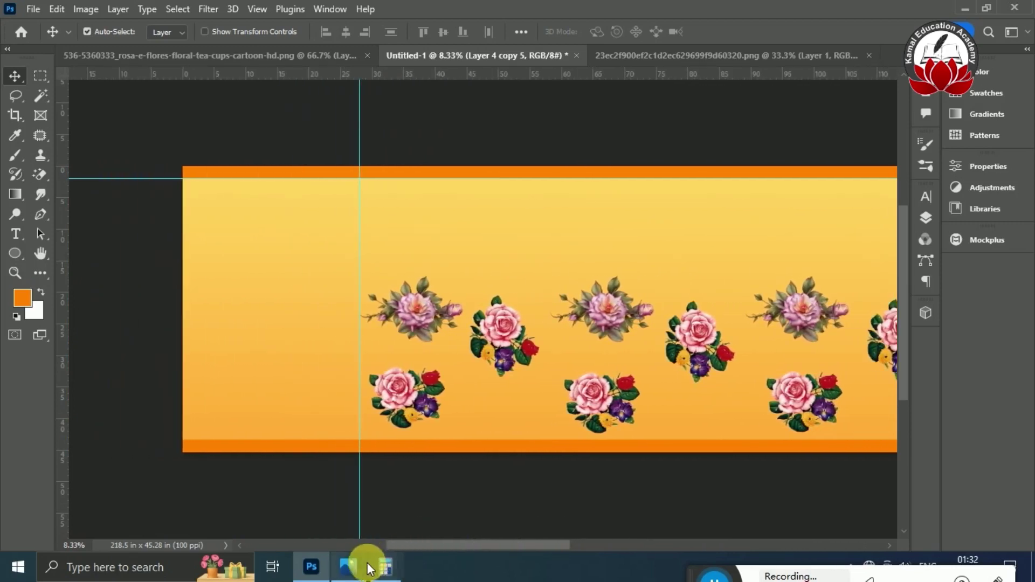
# Switch to Google Chrome and open the Yandex Images site at yandex.com/images.
pyautogui.click(157, 569)
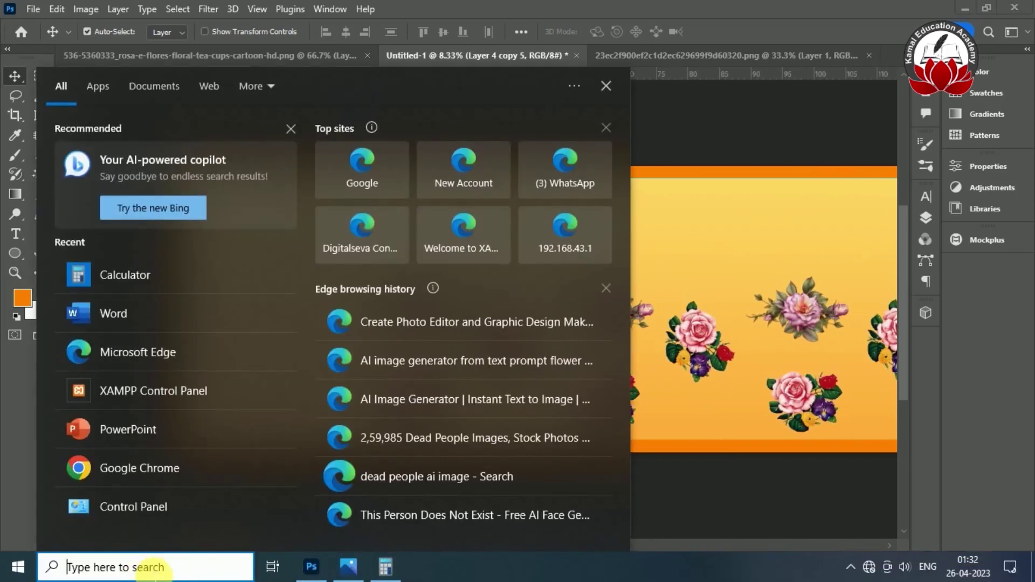
pyautogui.write('ya')
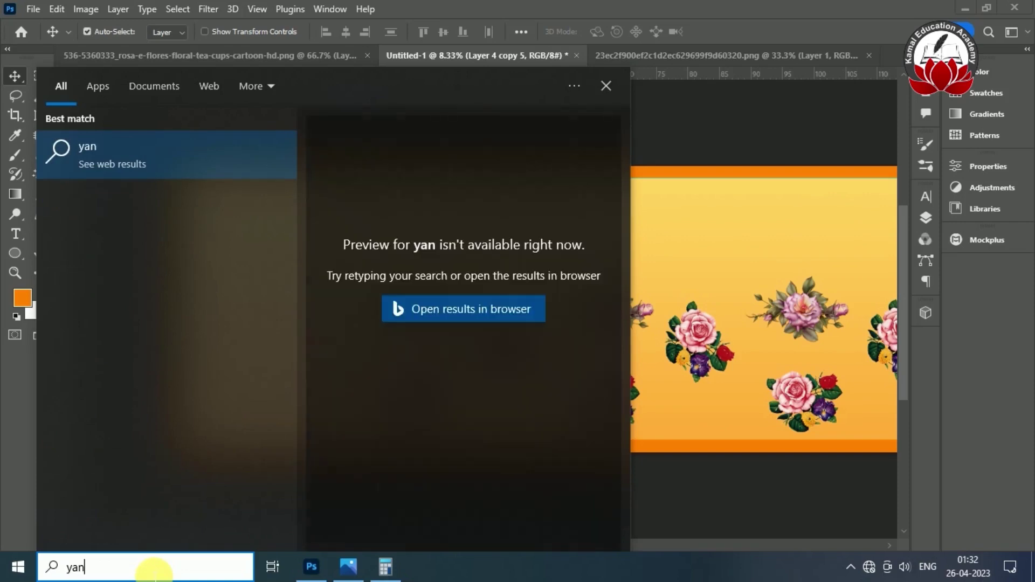
pyautogui.write('n')
pyautogui.press('BackSpace')
pyautogui.press('BackSpace')
pyautogui.press('BackSpace')
pyautogui.write('ch')
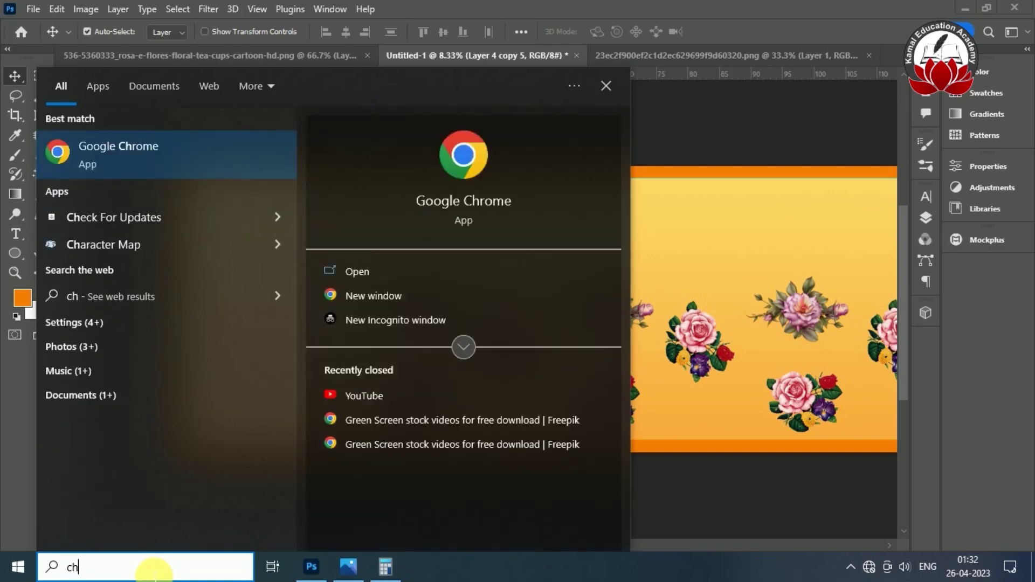
pyautogui.press('Return')
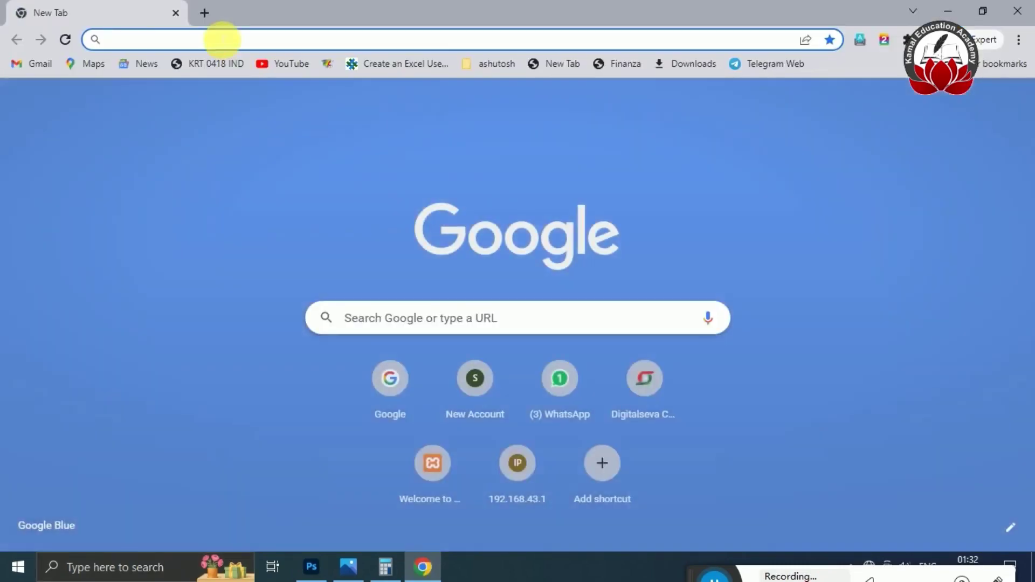
pyautogui.write('yandex')
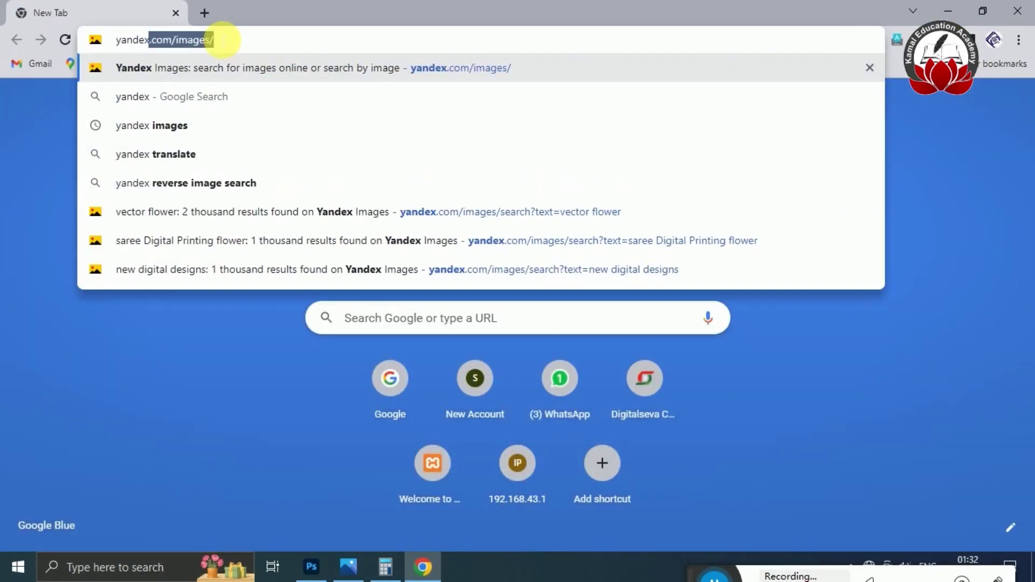
pyautogui.press('Return')
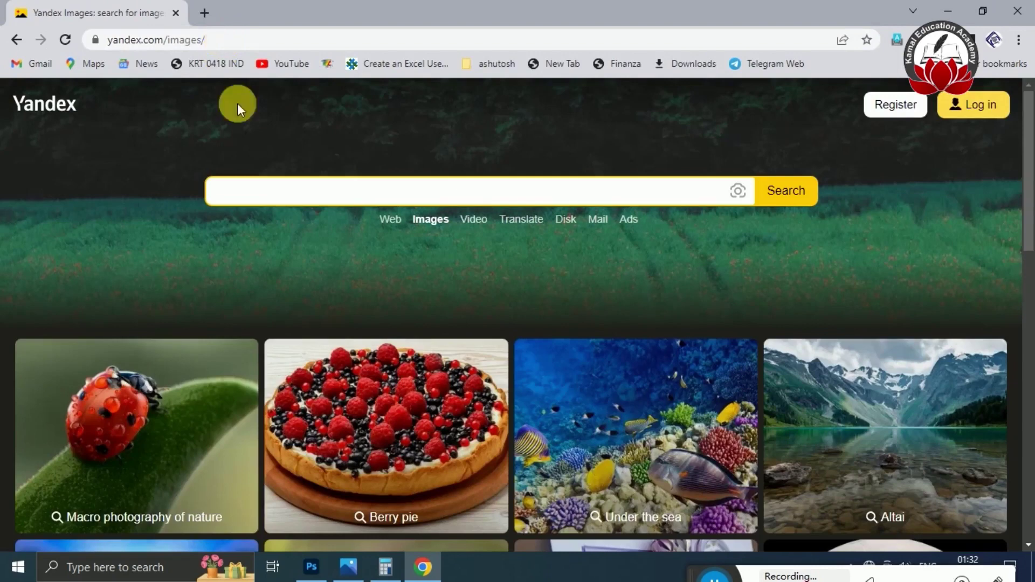
# Search Yandex Images for "line texcher background".
pyautogui.click(389, 190)
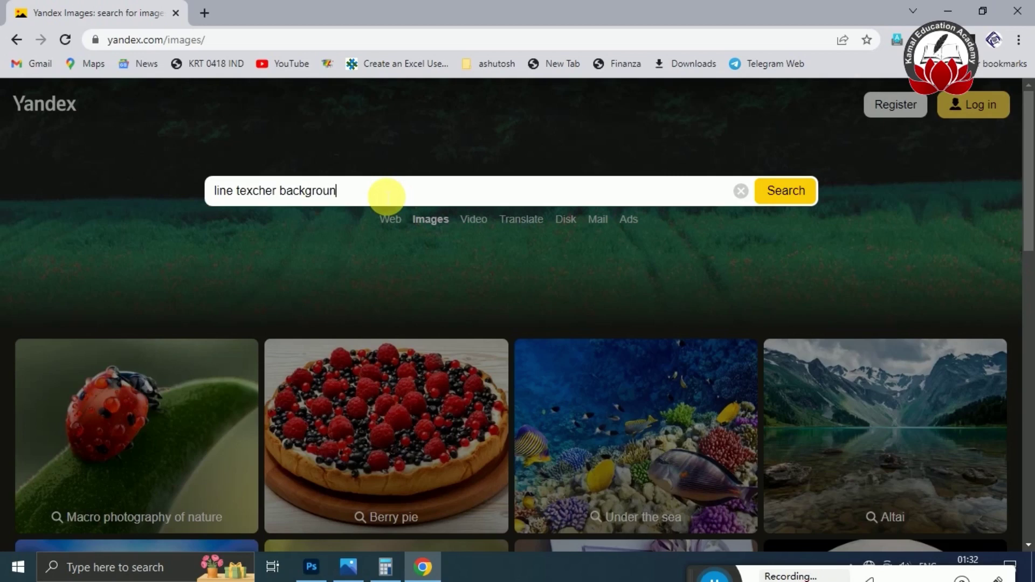
pyautogui.write('d')
pyautogui.press('Return')
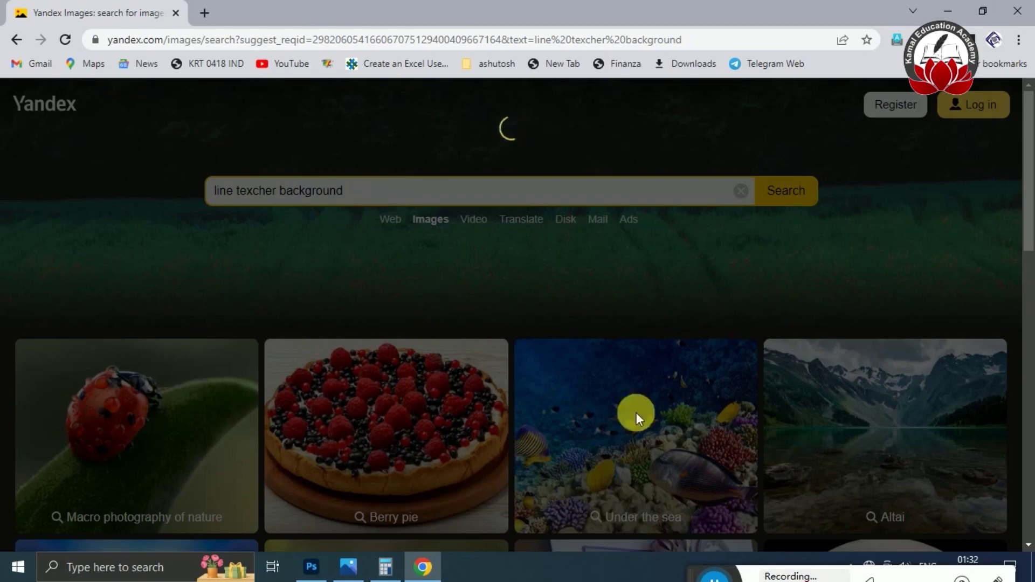
pyautogui.click(875, 561)
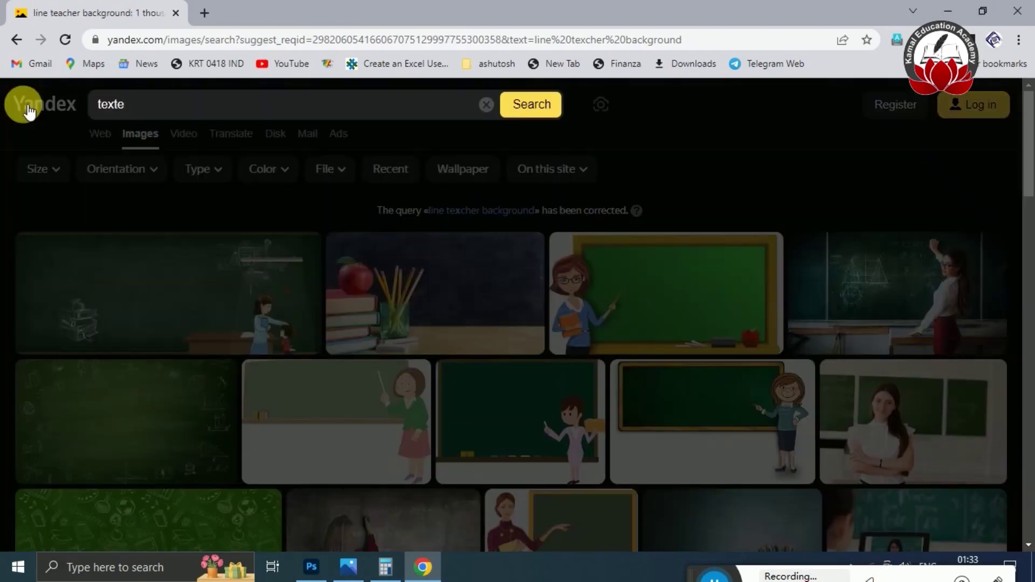
# Replace the image search query with "texture line" and run the search.
pyautogui.press('BackSpace')
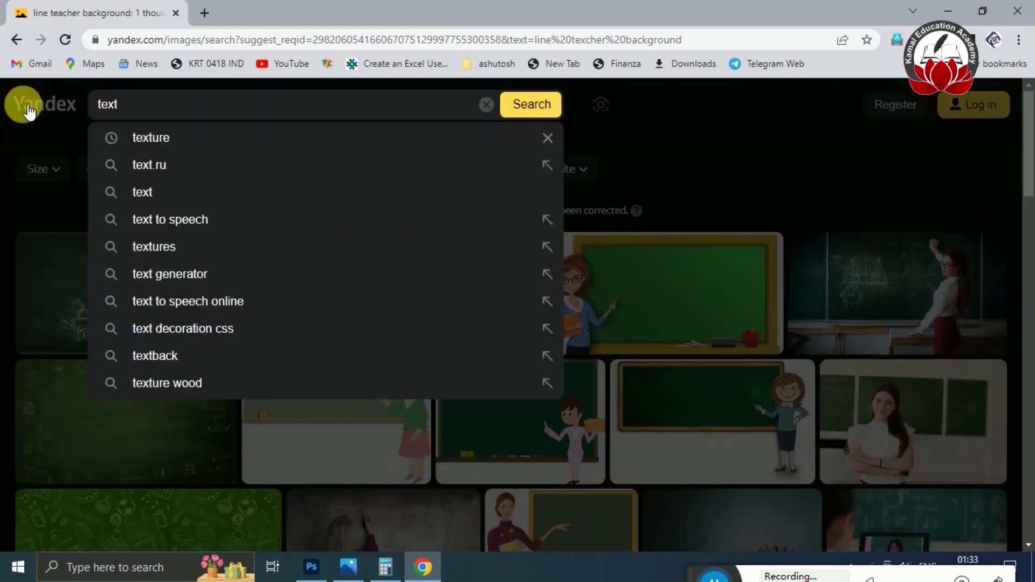
pyautogui.write('ure ')
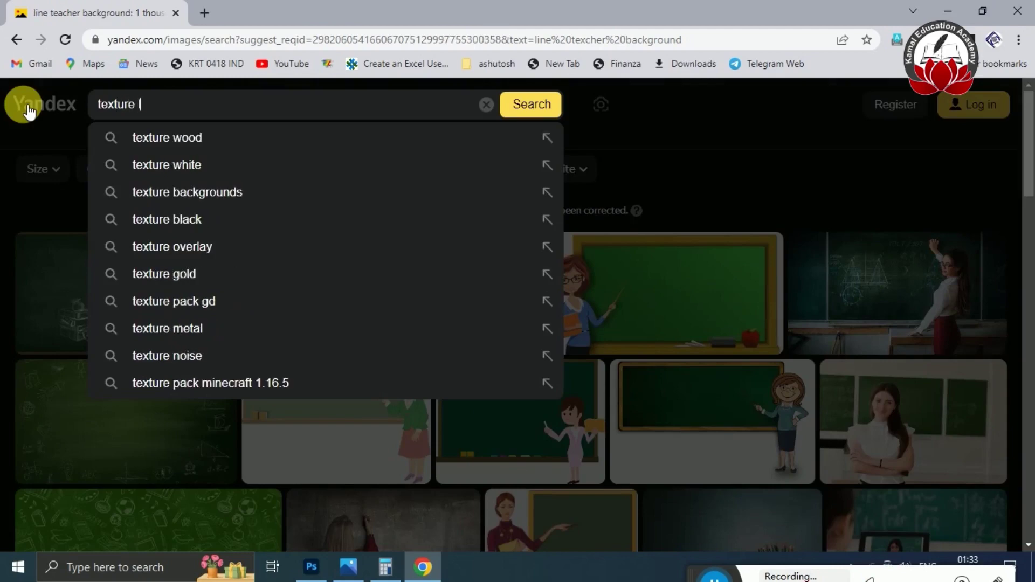
pyautogui.write('line')
pyautogui.press('Return')
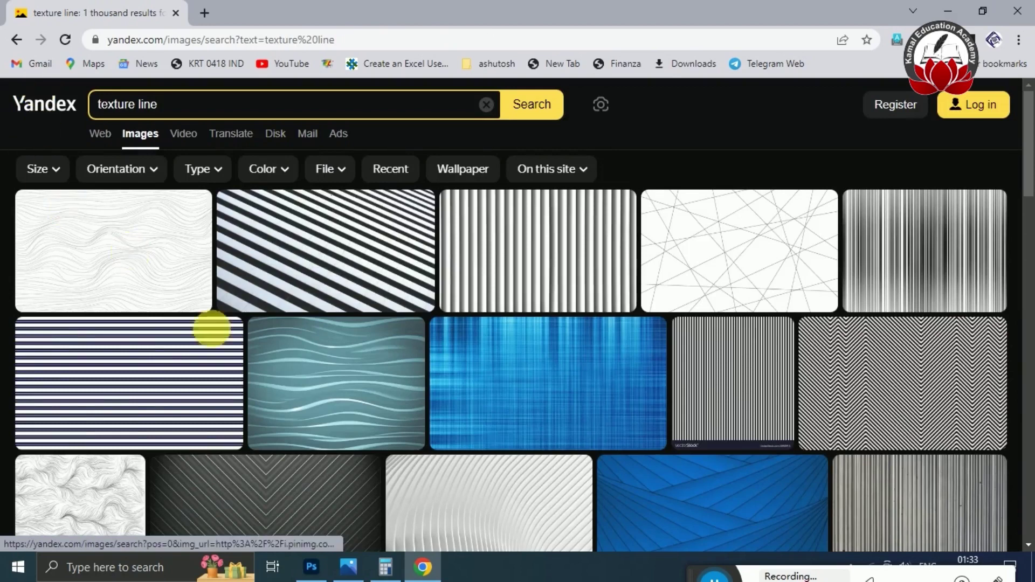
# Browse the line texture results, preview the ribbed perforated metal image, and close its preview.
pyautogui.moveTo(404, 428)
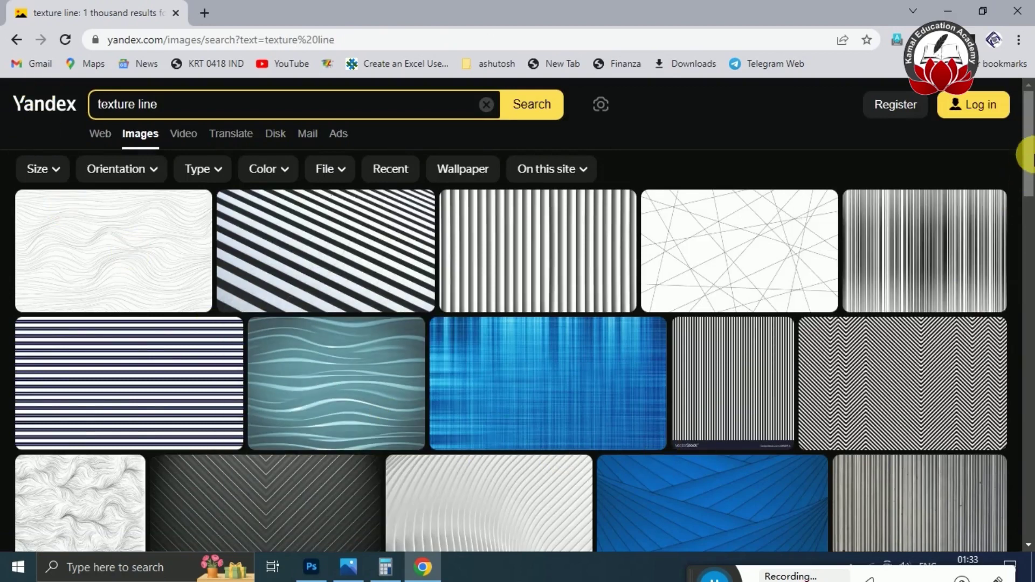
pyautogui.moveTo(1030, 156); pyautogui.dragTo(1030, 237)
pyautogui.scroll(-1, 1031, 268)
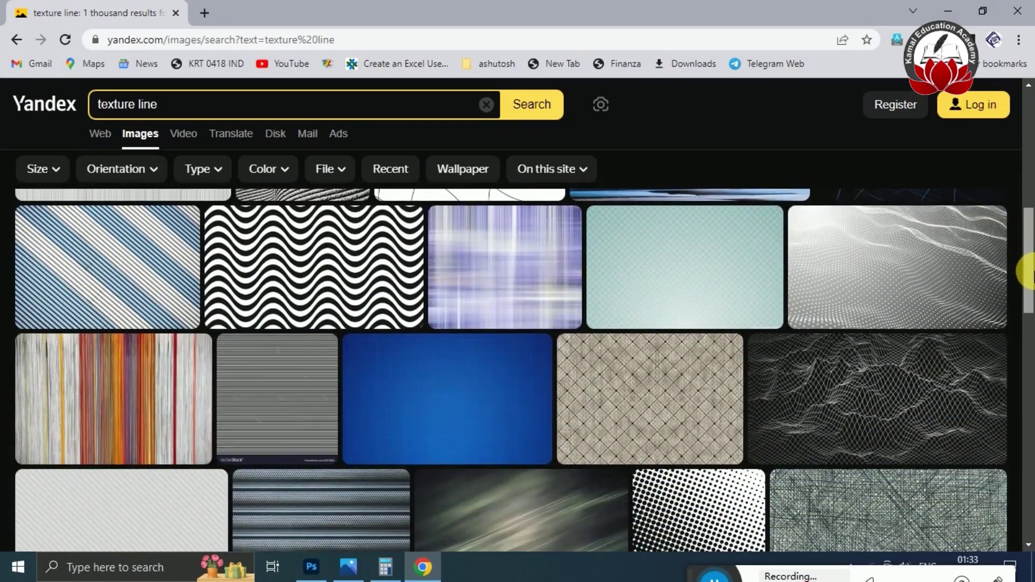
pyautogui.moveTo(1031, 272); pyautogui.dragTo(1031, 440)
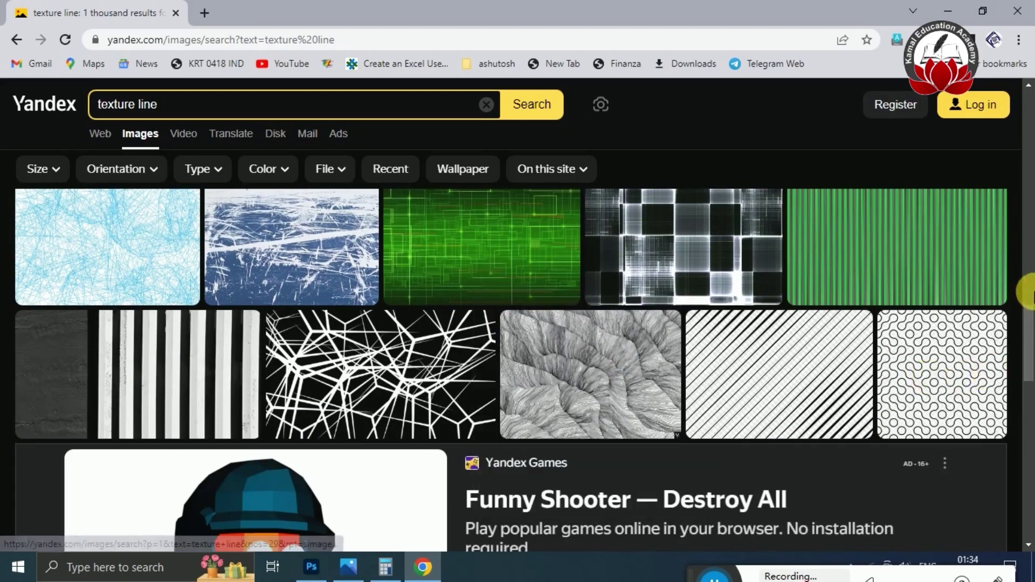
pyautogui.moveTo(1031, 346); pyautogui.dragTo(1031, 219)
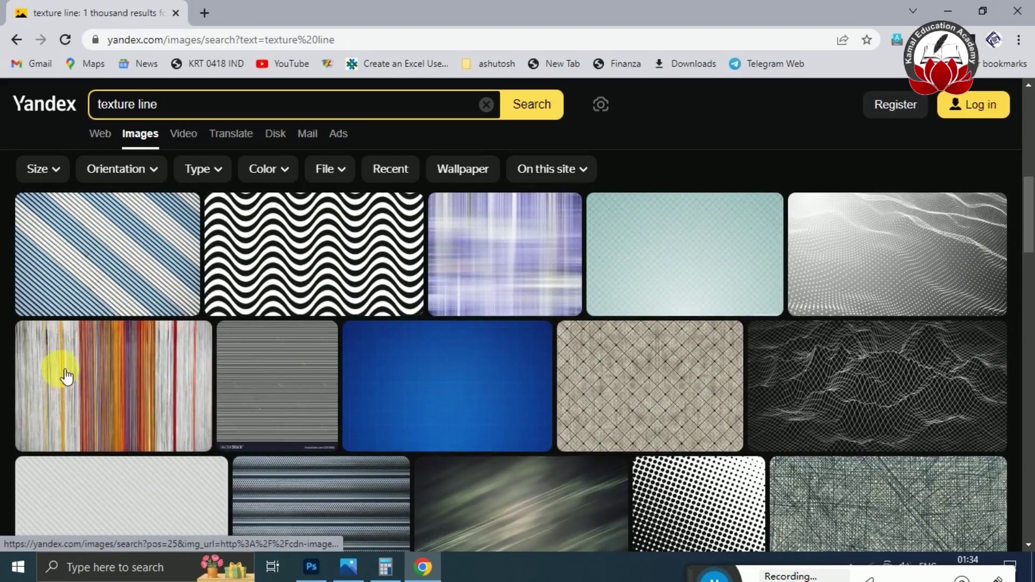
pyautogui.click(312, 490)
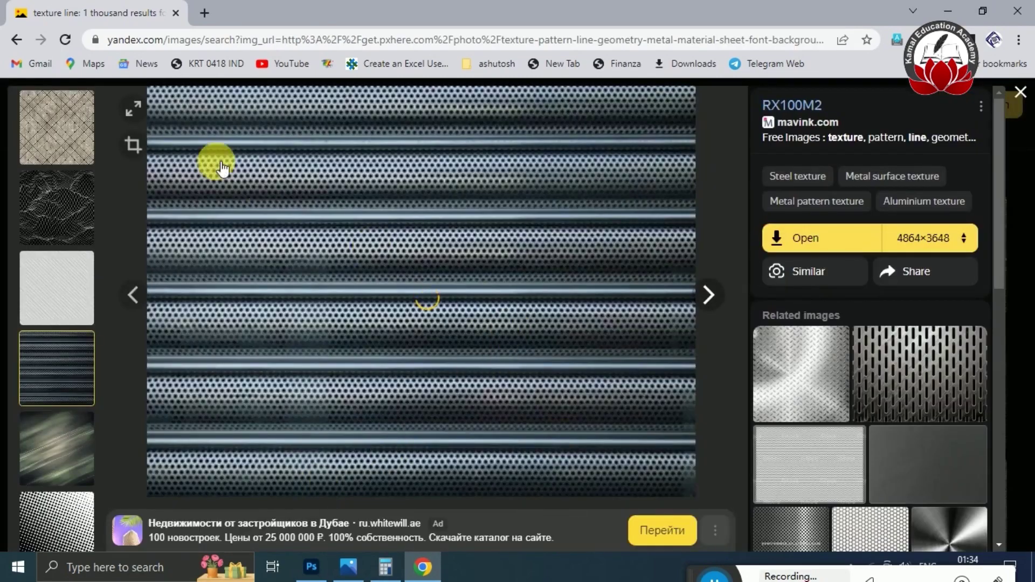
pyautogui.click(1028, 97)
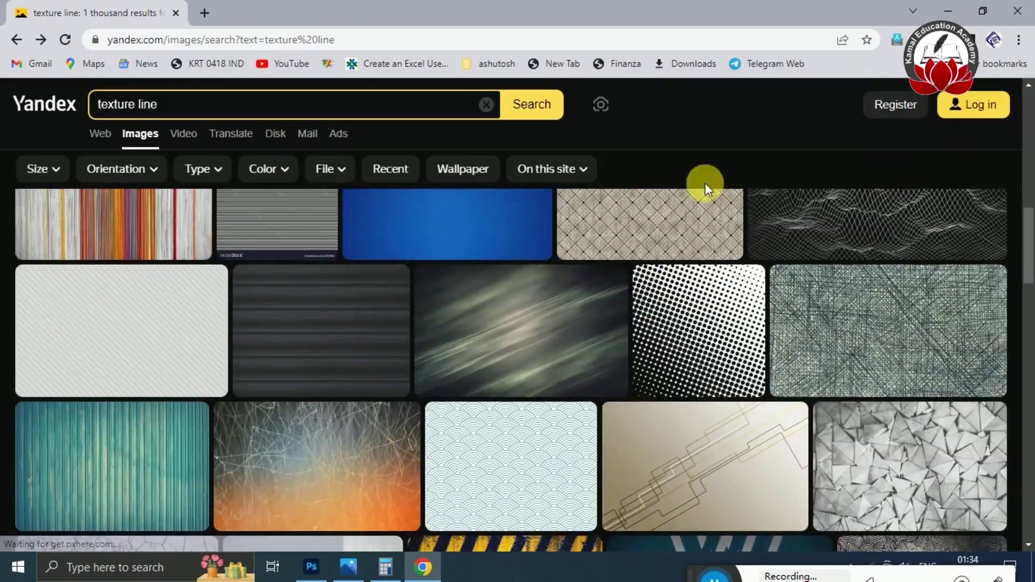
# Open the multicoloured vertical thread texture and save it to the Desktop as 1_RIL1ODpzf4d4uxmgr9vpfQ.jpg.
pyautogui.click(81, 214)
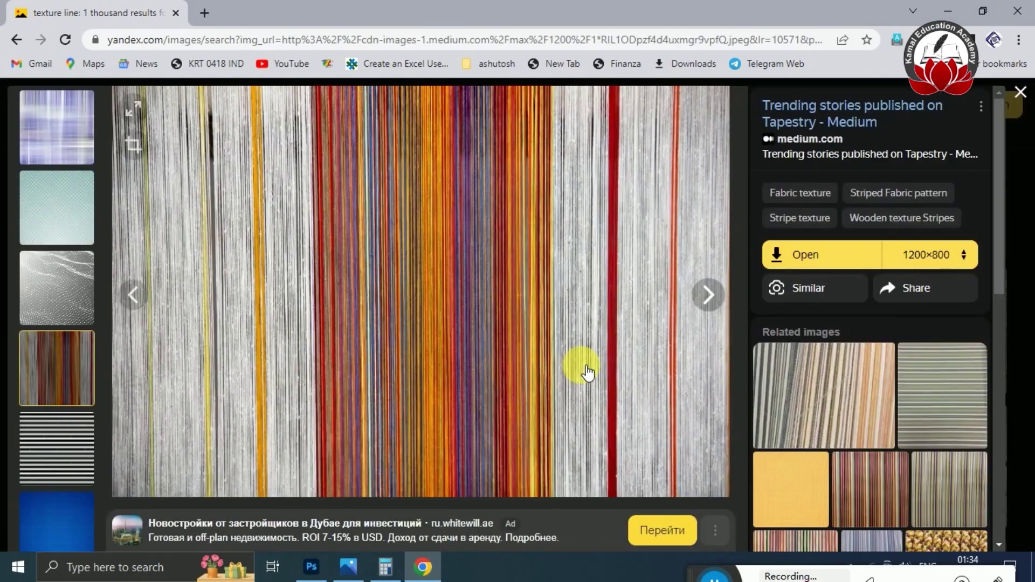
pyautogui.rightClick(512, 299)
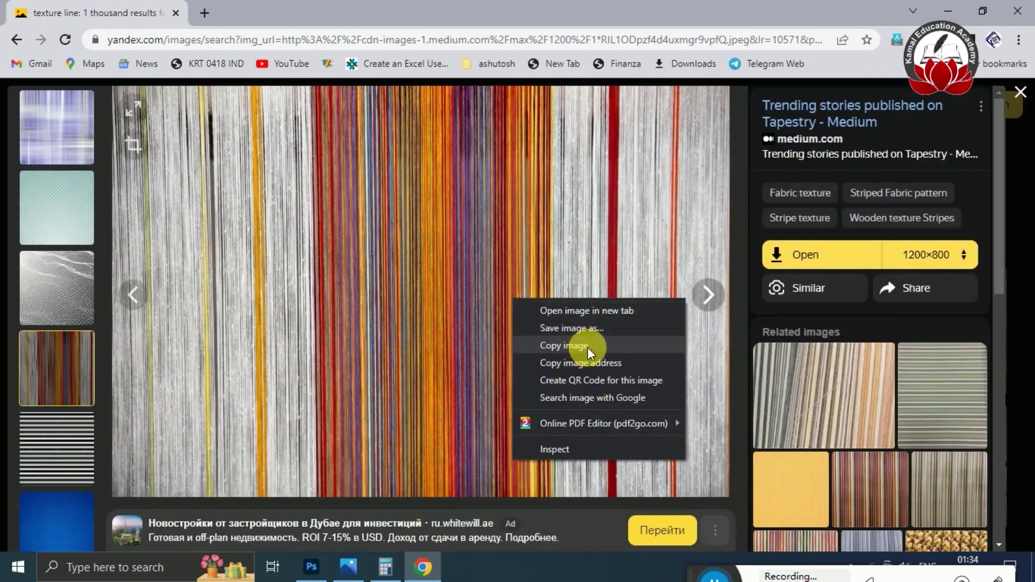
pyautogui.click(586, 347)
pyautogui.rightClick(491, 282)
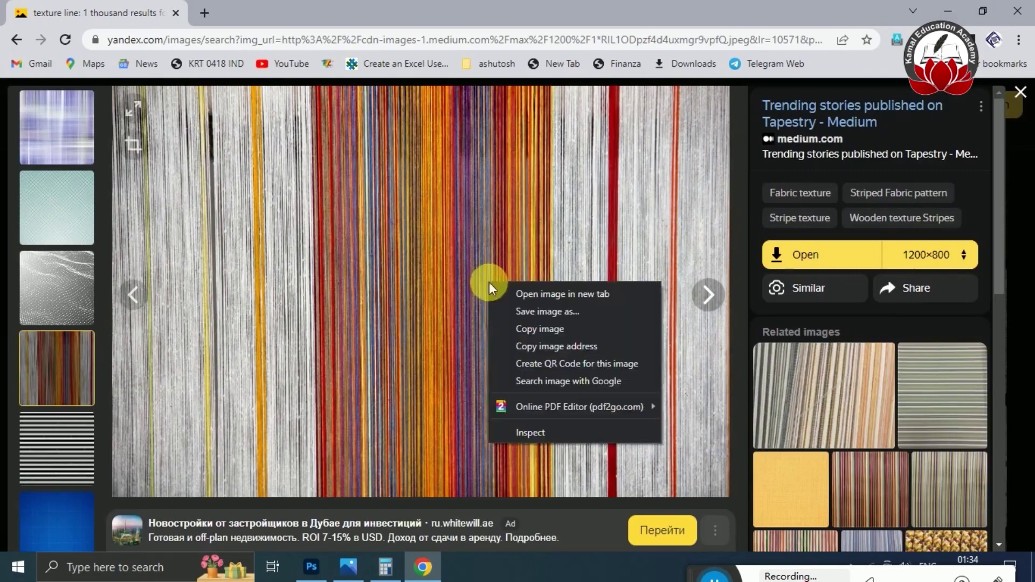
pyautogui.click(536, 308)
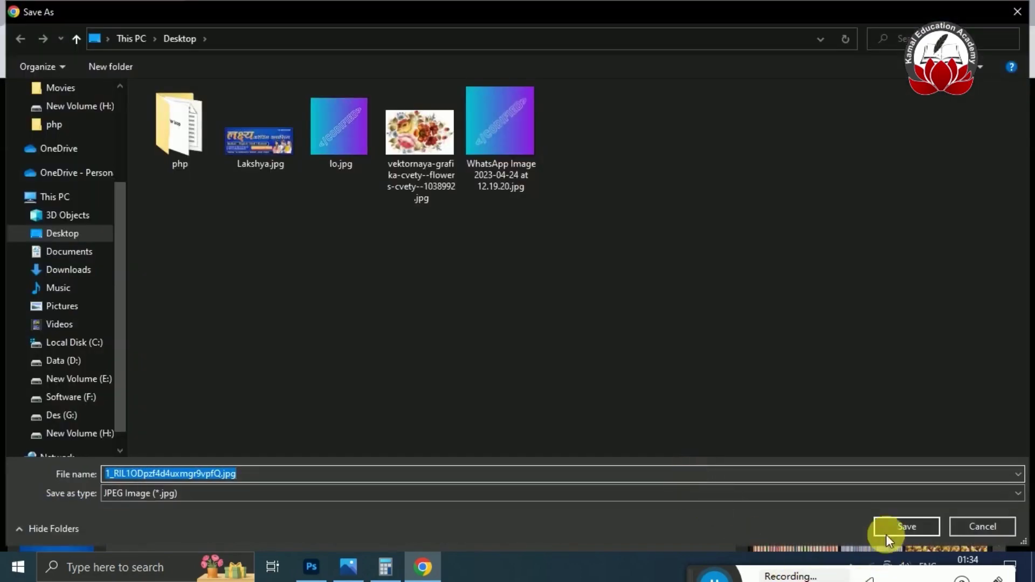
pyautogui.click(908, 528)
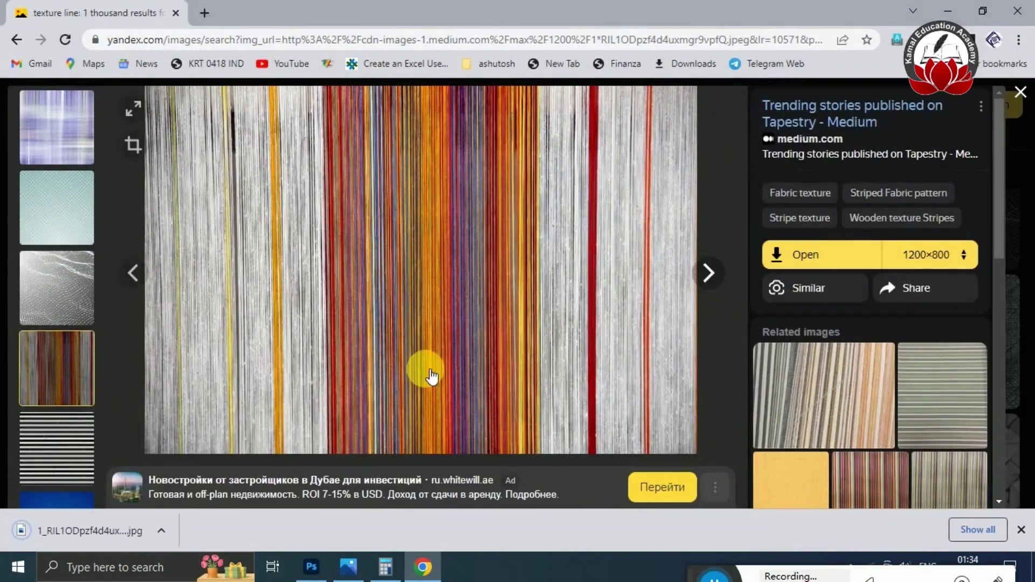
# Place the downloaded thread texture in the Photoshop saree document, scaled to fit between the orange borders and starting at the pallu guide.
pyautogui.moveTo(78, 529); pyautogui.dragTo(411, 376)
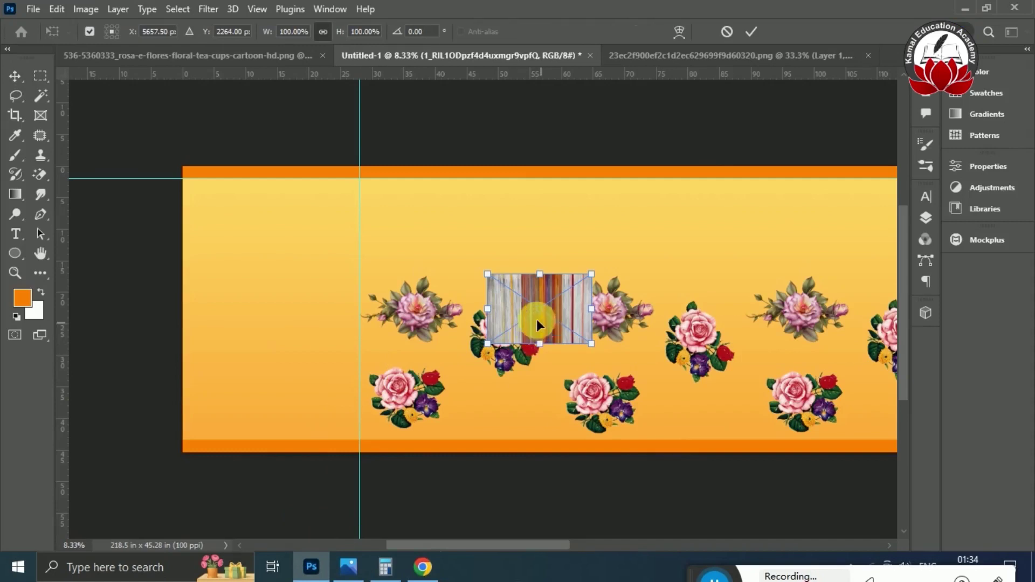
pyautogui.moveTo(536, 319); pyautogui.dragTo(750, 438)
pyautogui.moveTo(546, 546); pyautogui.dragTo(634, 547)
pyautogui.press('Return')
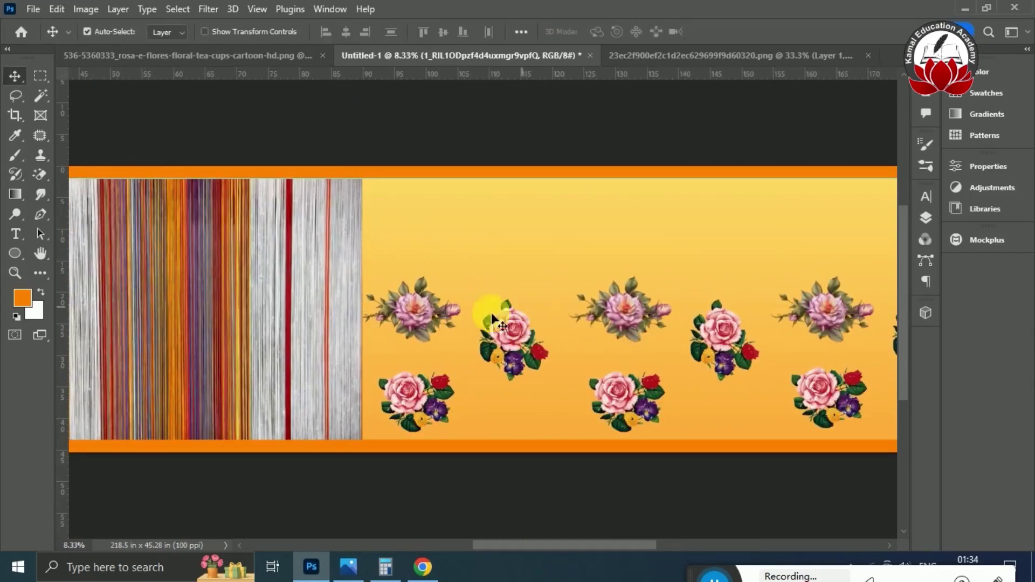
# Duplicate the thread texture twice, placing the copies edge to edge along the saree's length away from the pallu.
pyautogui.hotkey('ctrl', '-')
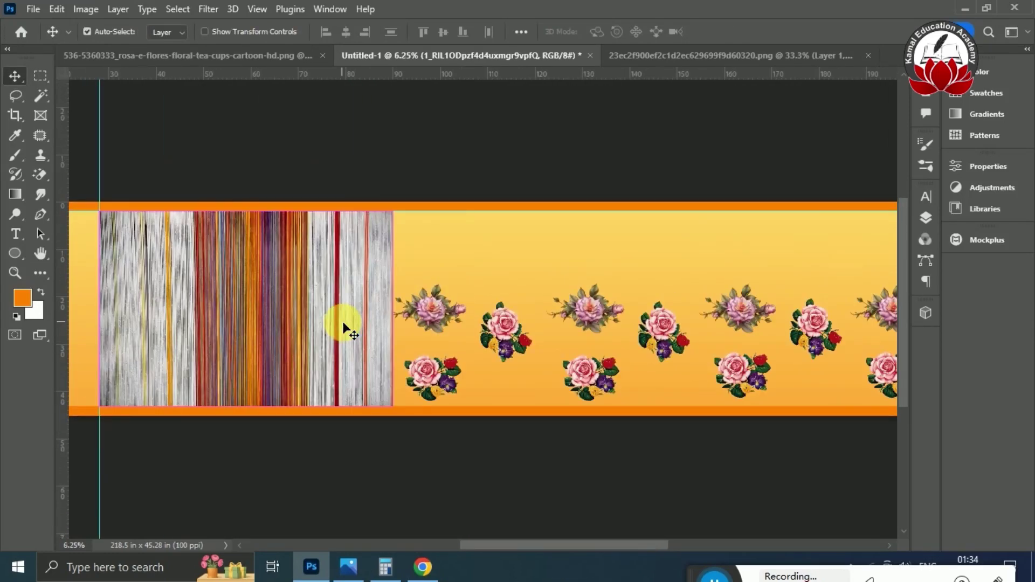
pyautogui.moveTo(320, 316); pyautogui.dragTo(613, 316)
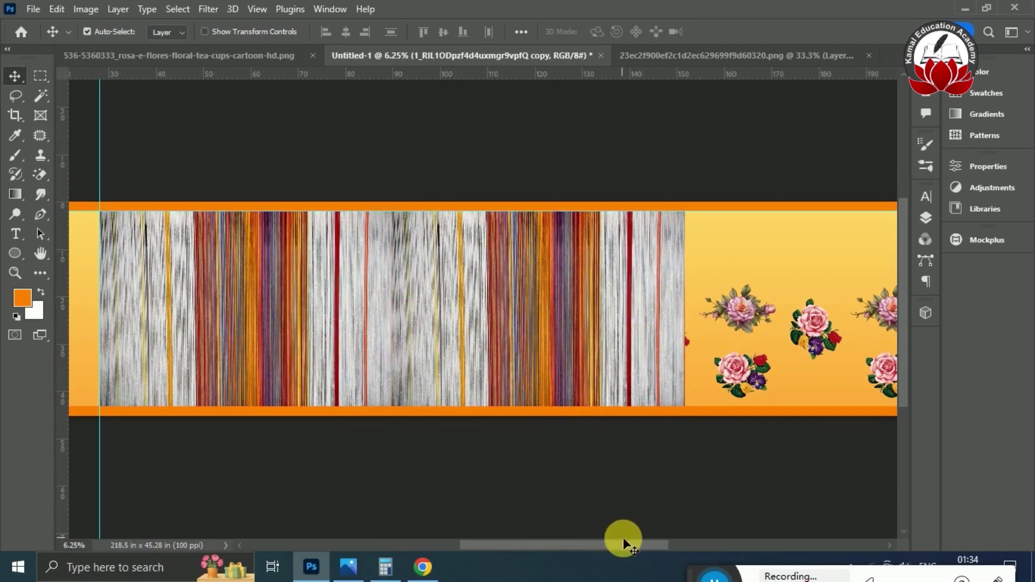
pyautogui.moveTo(620, 545); pyautogui.dragTo(697, 541)
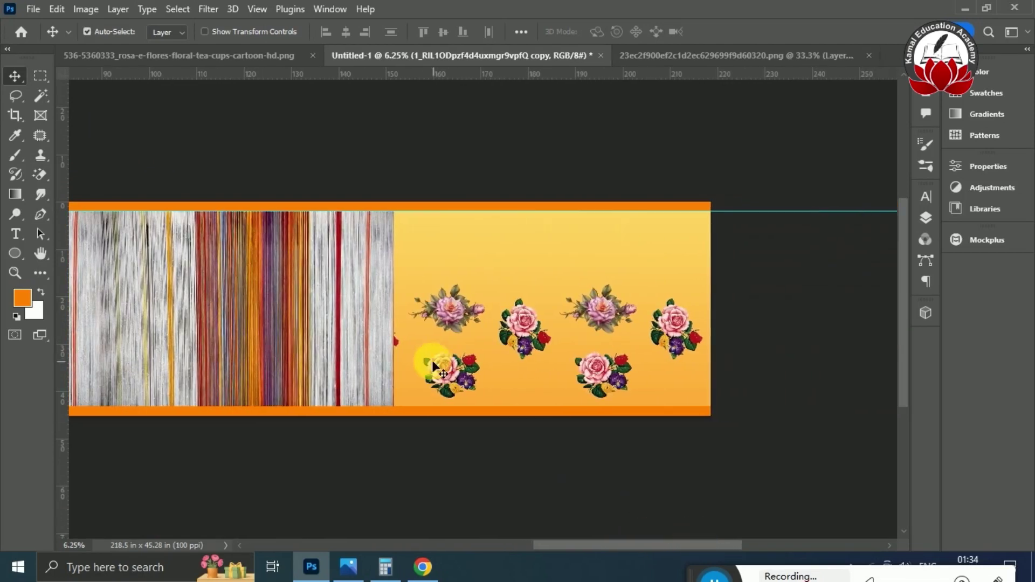
pyautogui.moveTo(367, 341); pyautogui.dragTo(662, 350)
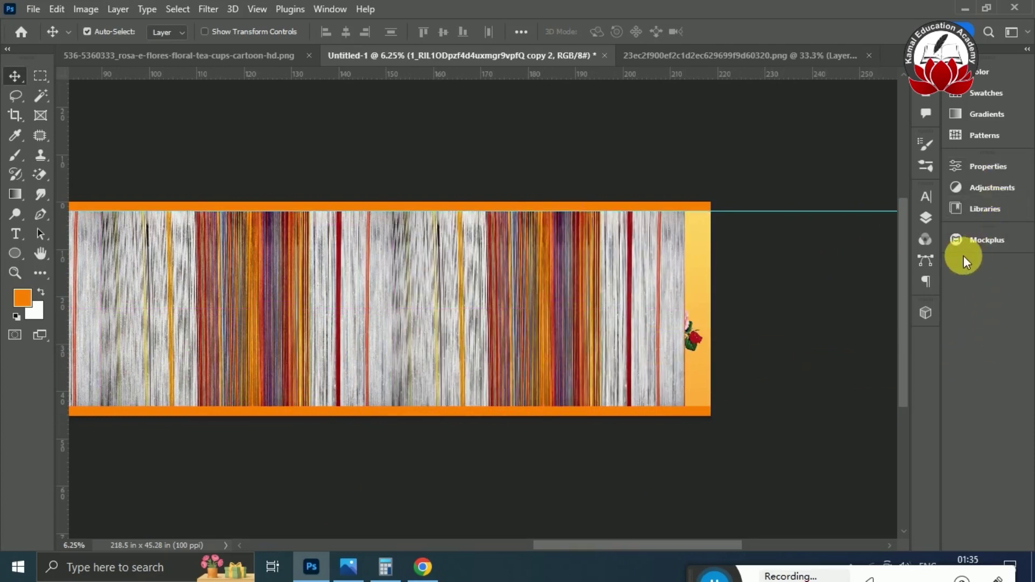
# Identify the three thread texture layers by toggling their visibility, and merge them into one layer.
pyautogui.press('F7')
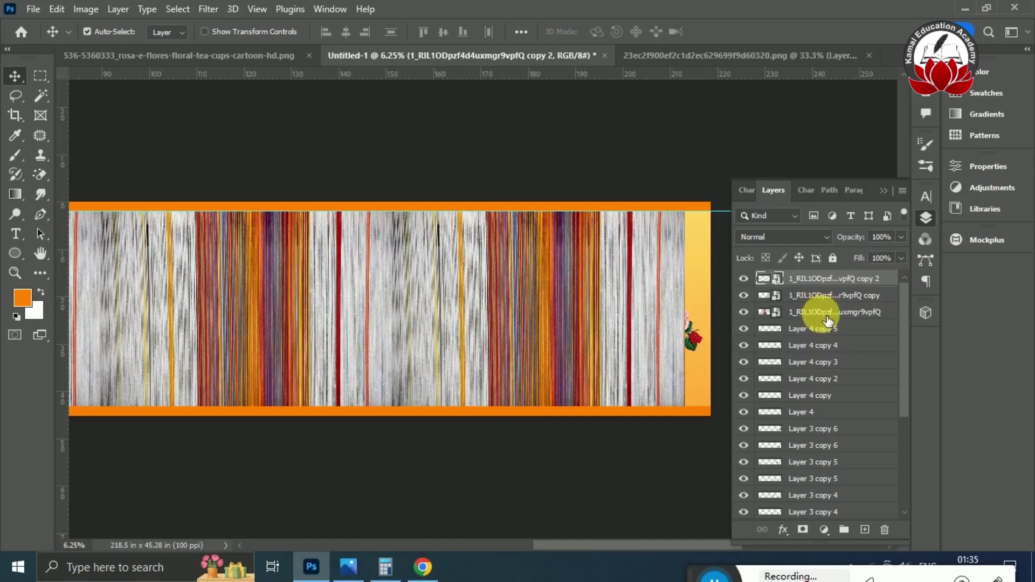
pyautogui.click(744, 295)
pyautogui.click(744, 295)
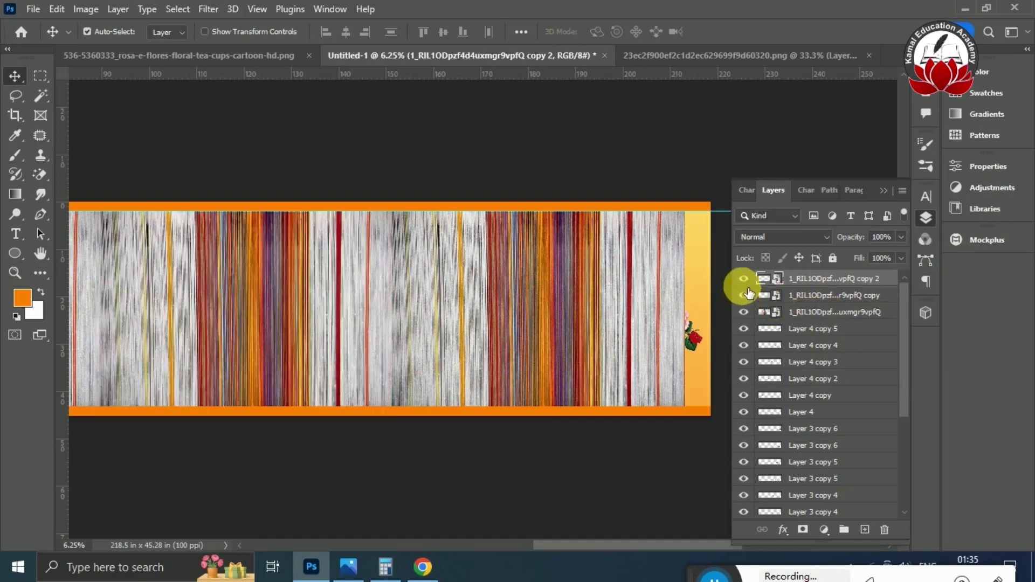
pyautogui.click(744, 278)
pyautogui.click(745, 279)
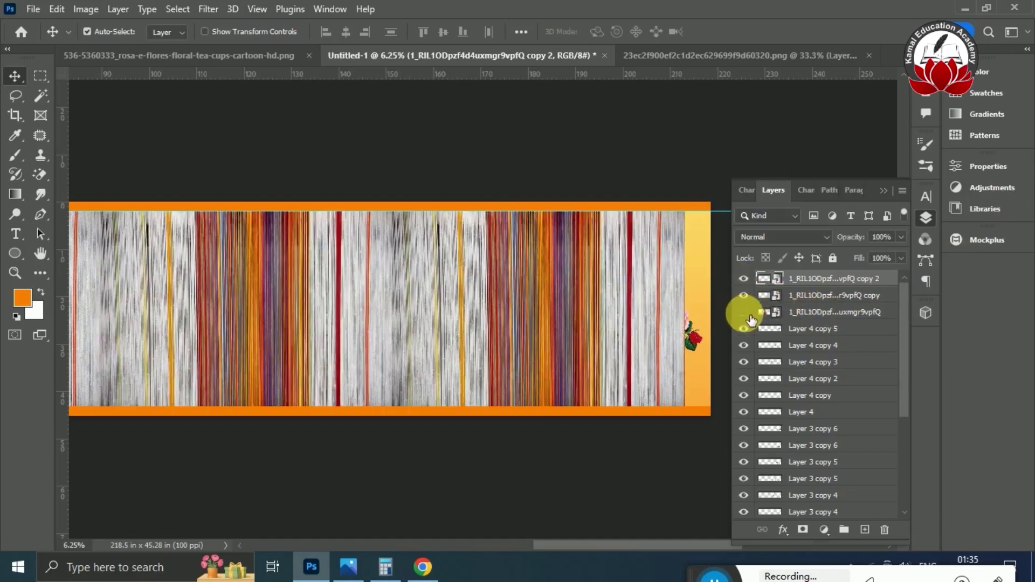
pyautogui.click(744, 312)
pyautogui.click(747, 313)
pyautogui.click(812, 313)
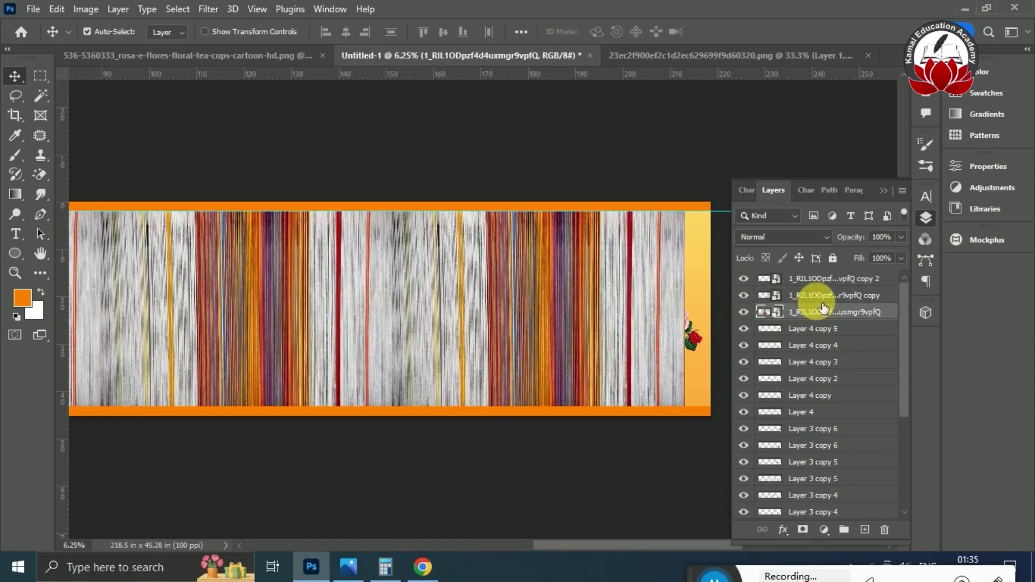
pyautogui.keyDown('shift'); pyautogui.click(832, 280); pyautogui.keyUp('shift')
pyautogui.hotkey('ctrl', 'e')
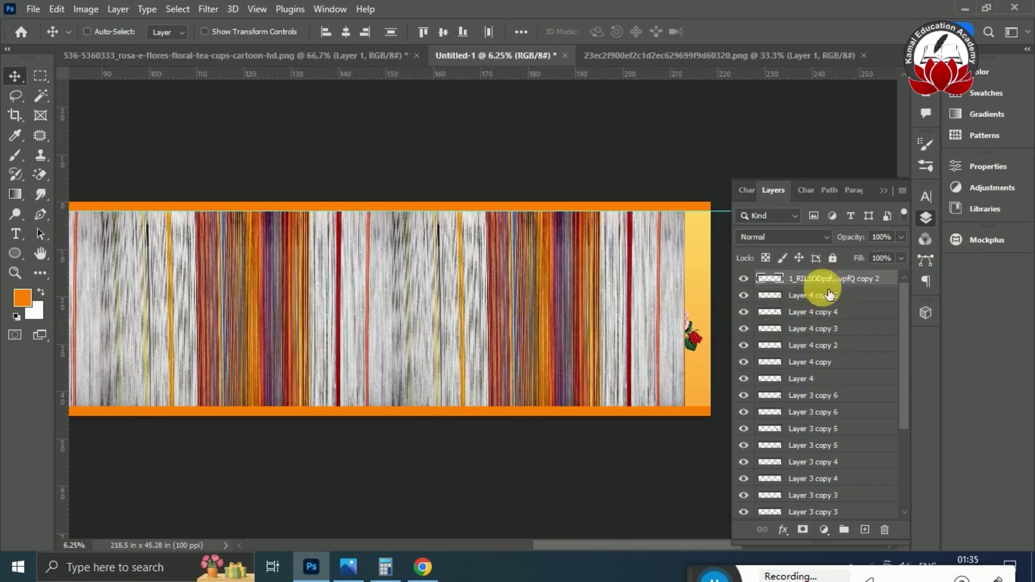
# Stretch the merged thread texture to about 103% width so it reaches the saree's end opposite the pallu.
pyautogui.hotkey('ctrl', 't')
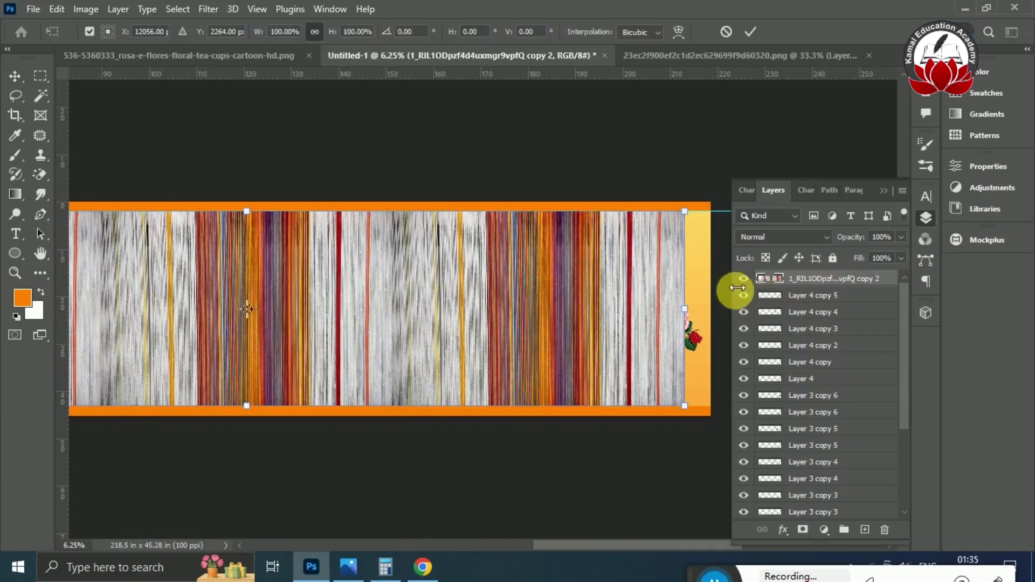
pyautogui.moveTo(700, 314); pyautogui.dragTo(714, 310)
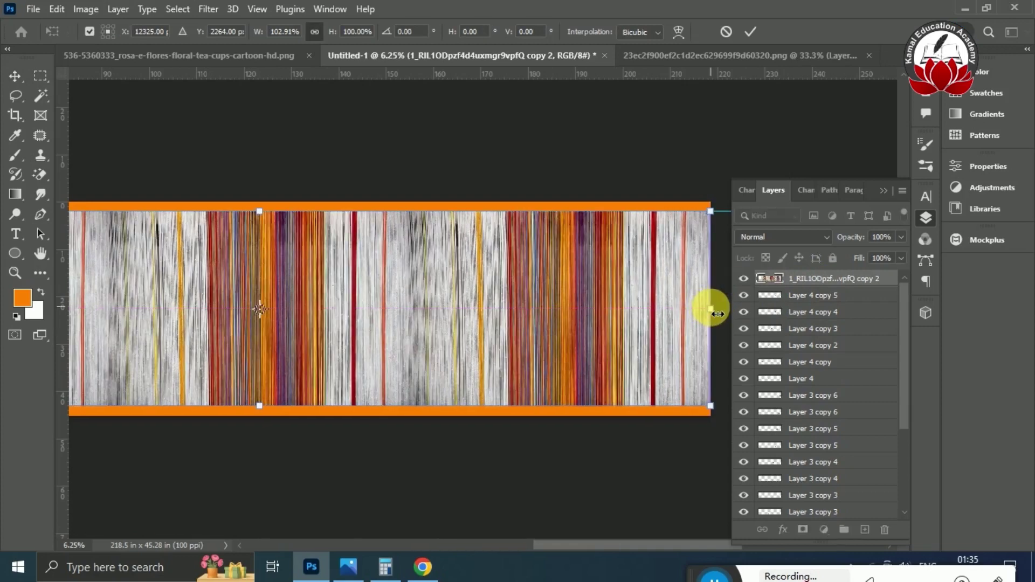
pyautogui.press('Return')
# Stretch the merged thread texture to about 115% width across the pallu area to the saree's outer edge.
pyautogui.hotkey('ctrl', '-')
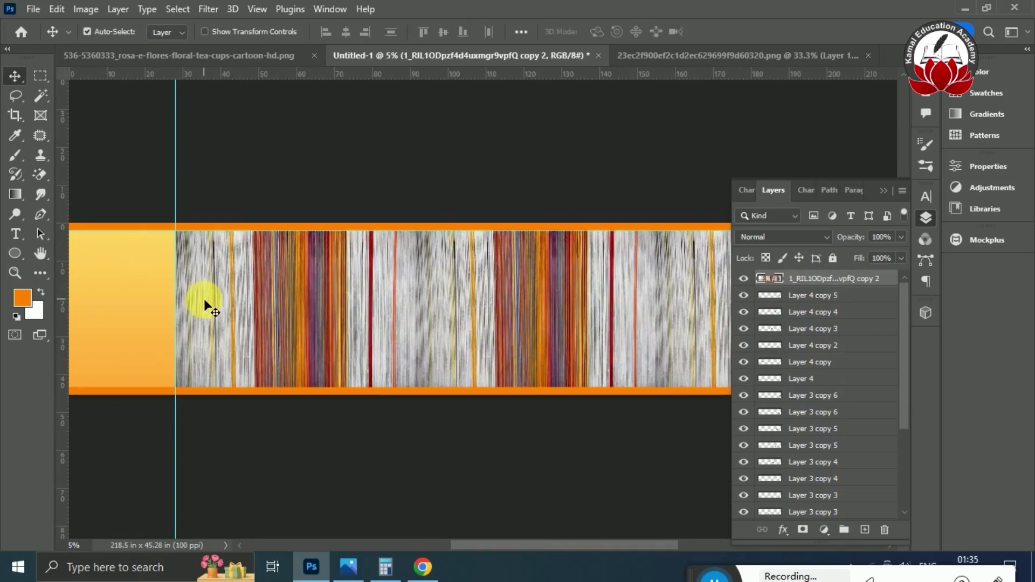
pyautogui.moveTo(490, 548); pyautogui.dragTo(453, 549)
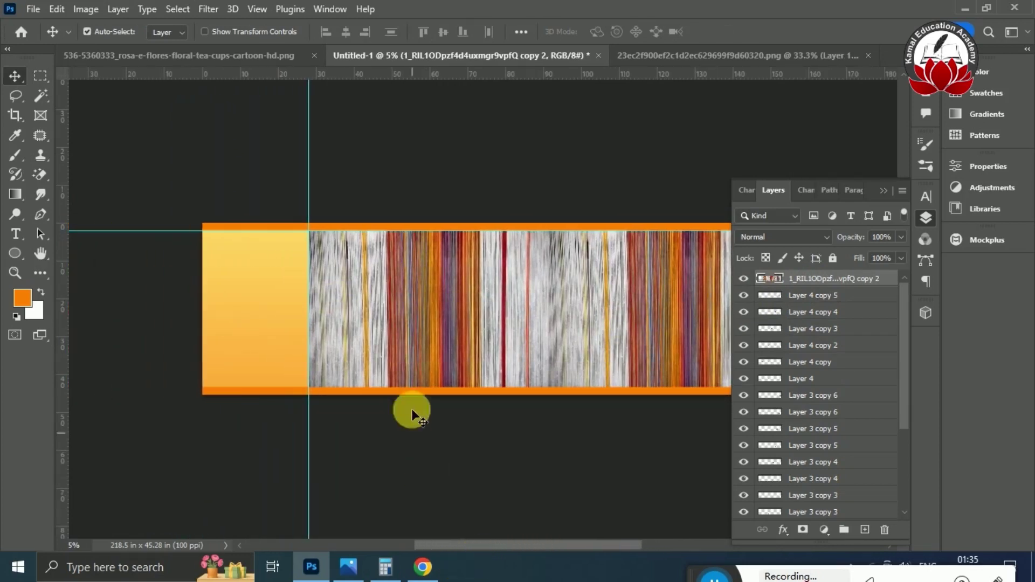
pyautogui.hotkey('ctrl', 't')
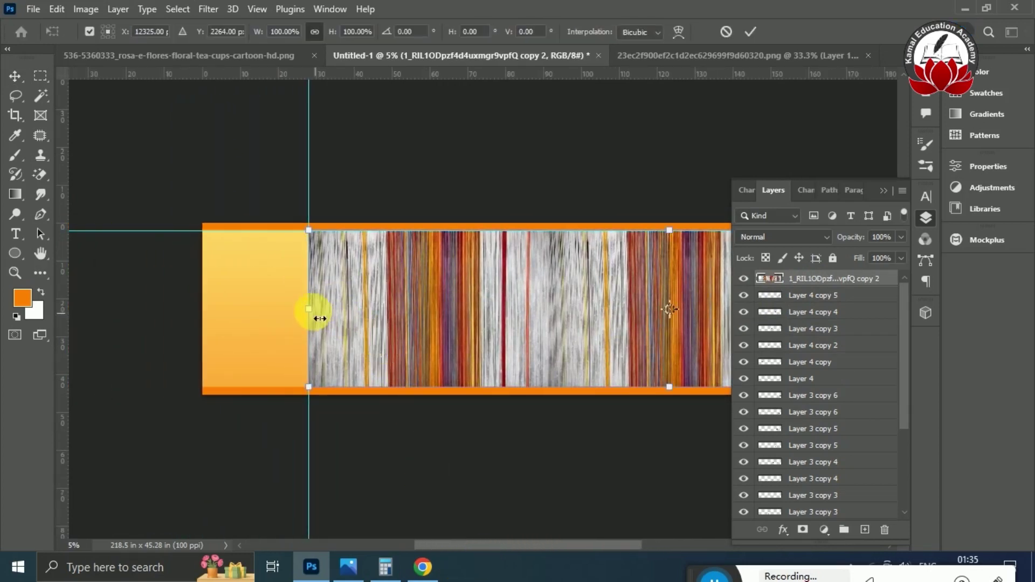
pyautogui.moveTo(308, 322); pyautogui.dragTo(211, 323)
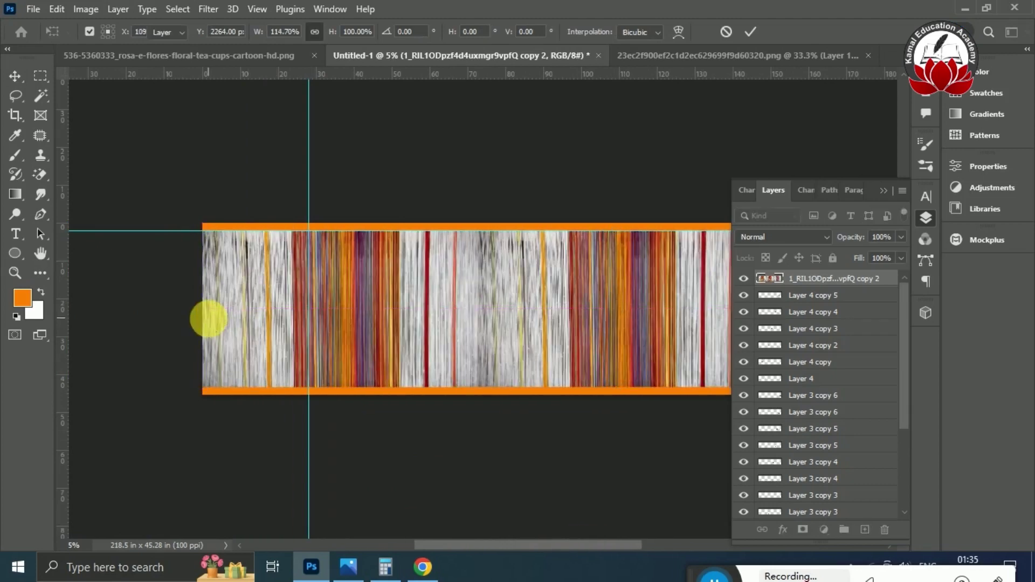
pyautogui.press('Return')
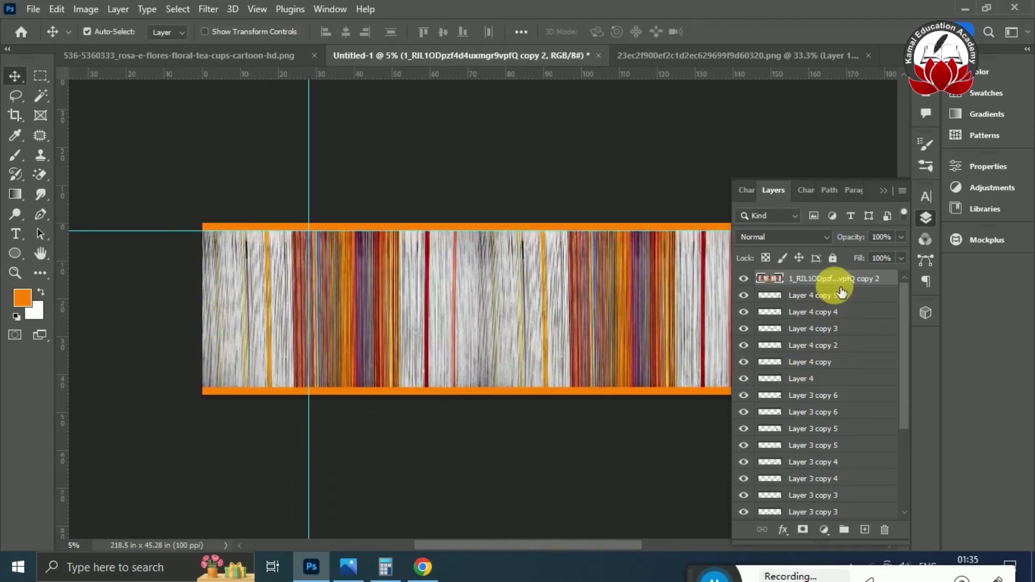
# Move the merged thread texture beneath the floral layers, just above Layer 1, and compare blend modes, settling on Soft Light.
pyautogui.moveTo(838, 285); pyautogui.dragTo(871, 500)
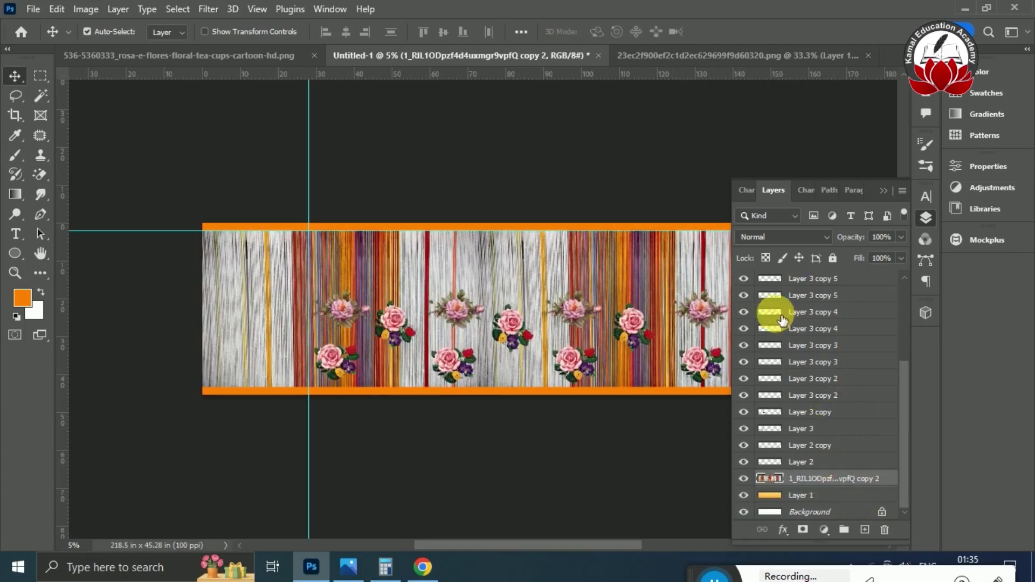
pyautogui.click(779, 237)
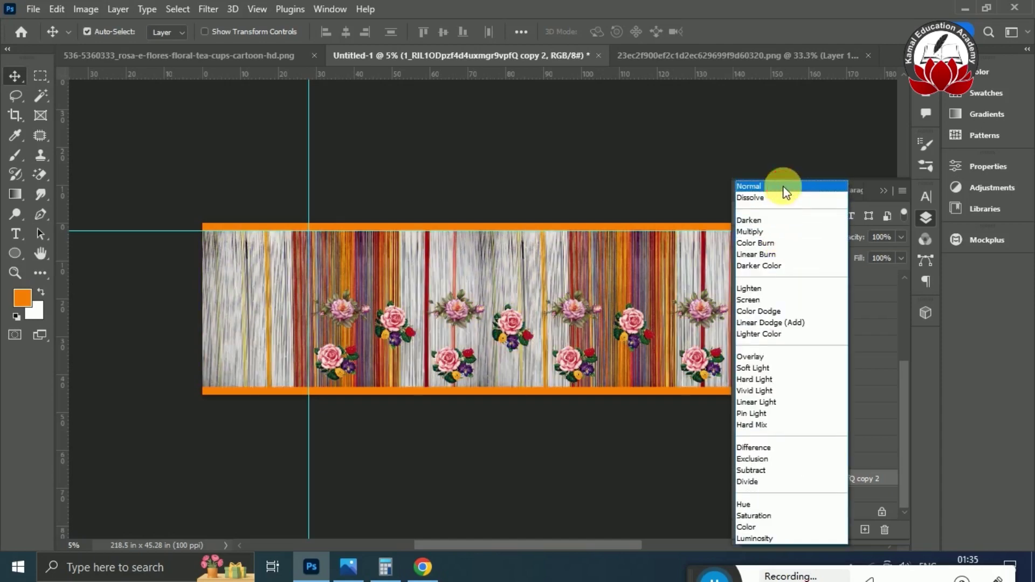
pyautogui.click(787, 189)
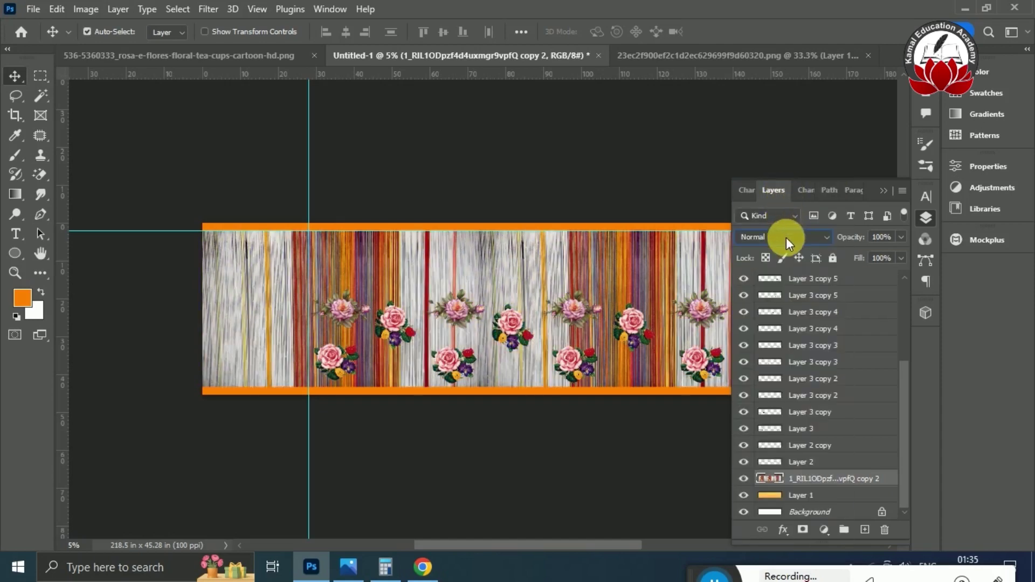
pyautogui.scroll(-1, 786, 237)
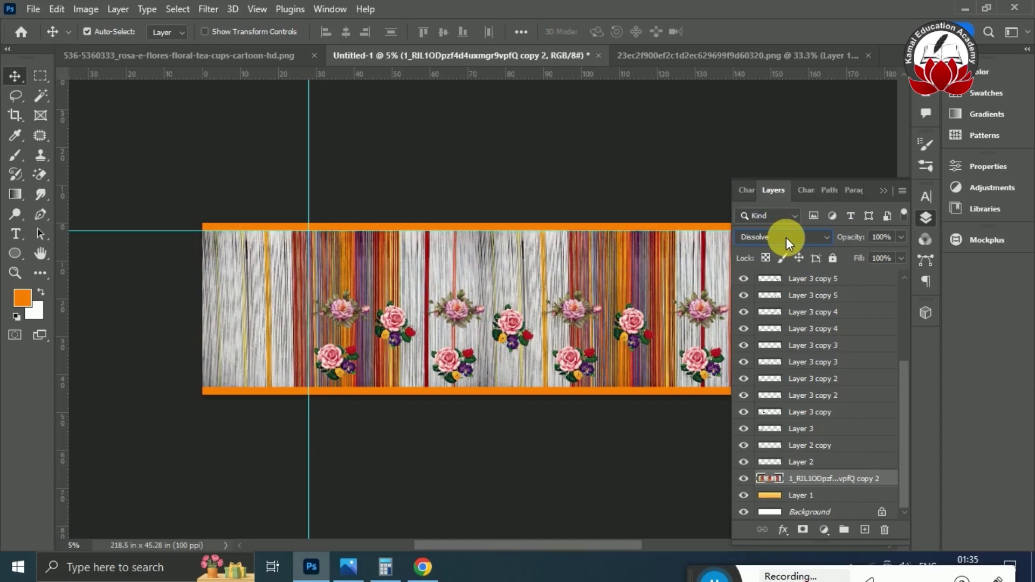
pyautogui.scroll(-1, 787, 238)
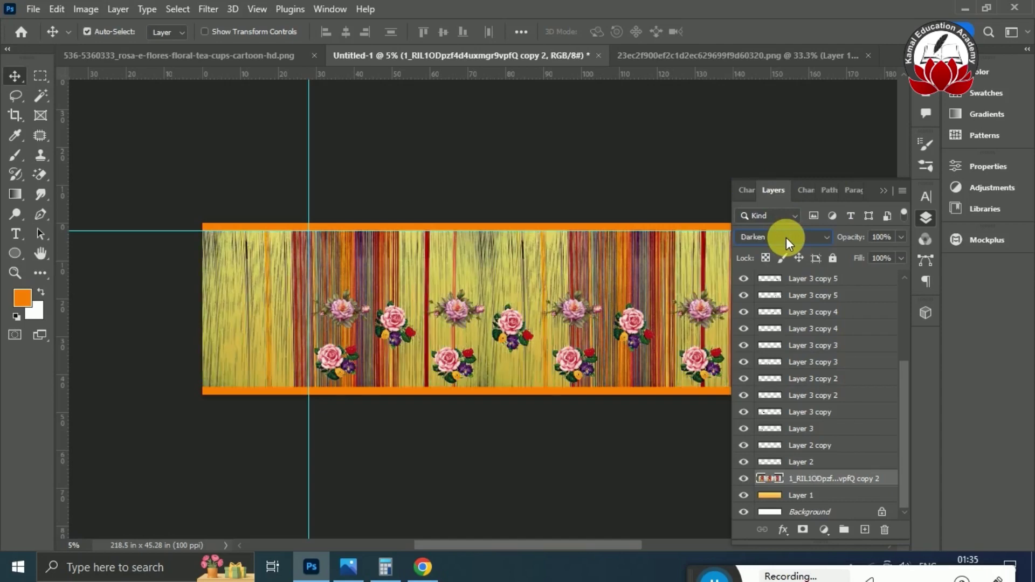
pyautogui.scroll(-1, 786, 237)
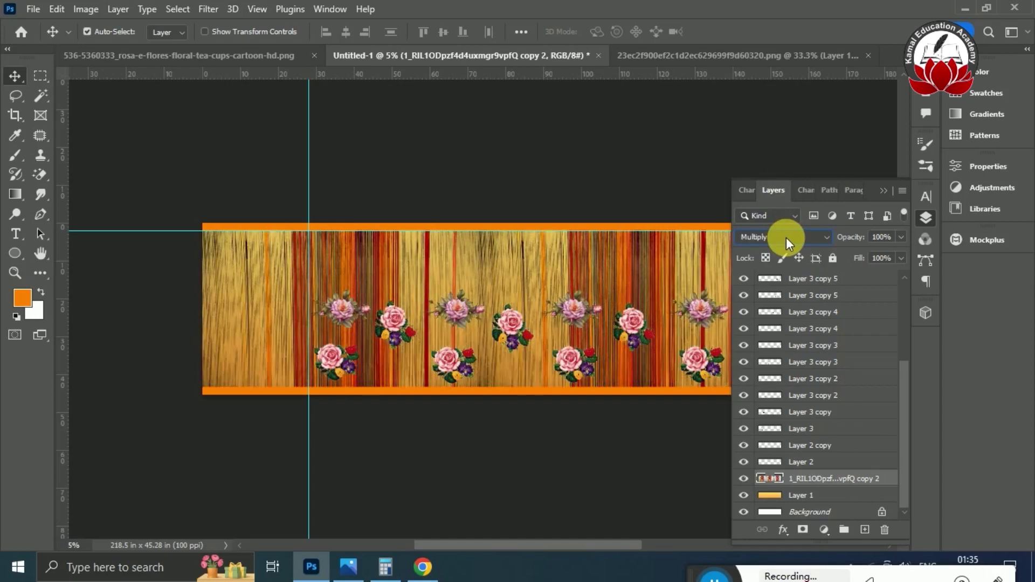
pyautogui.scroll(-1, 786, 237)
pyautogui.scroll(-3, 786, 238)
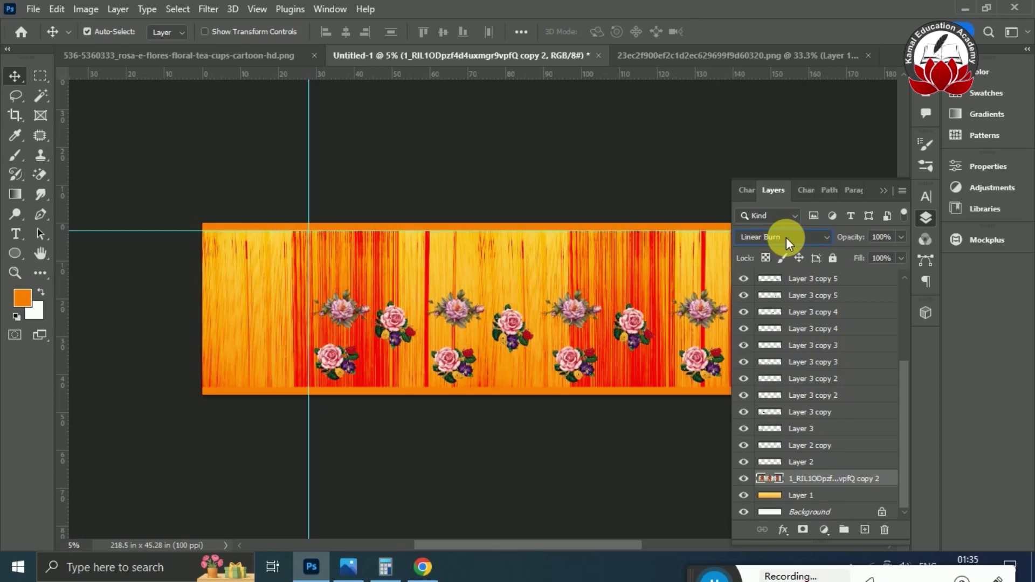
pyautogui.scroll(-3, 786, 237)
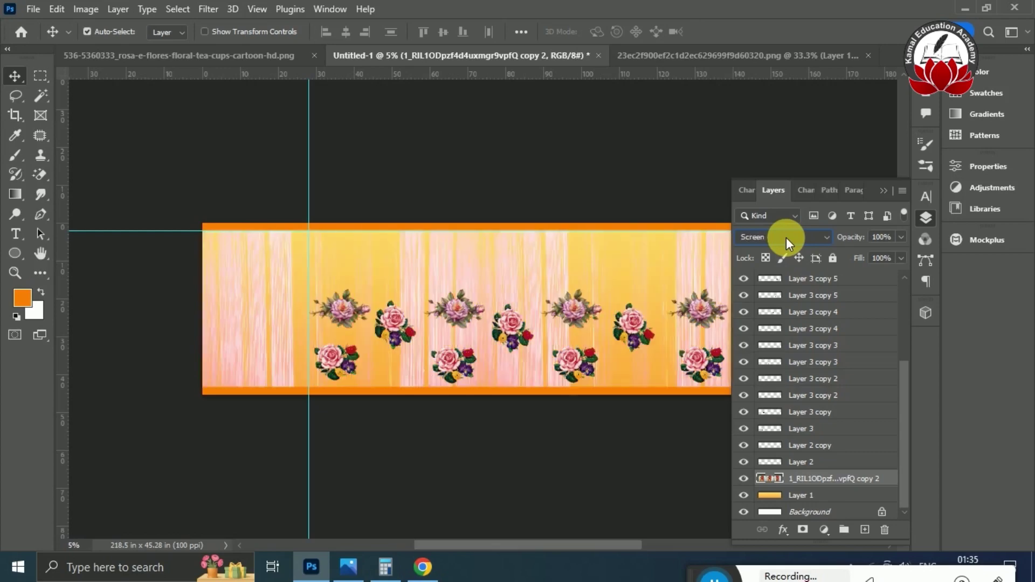
pyautogui.scroll(-1, 786, 238)
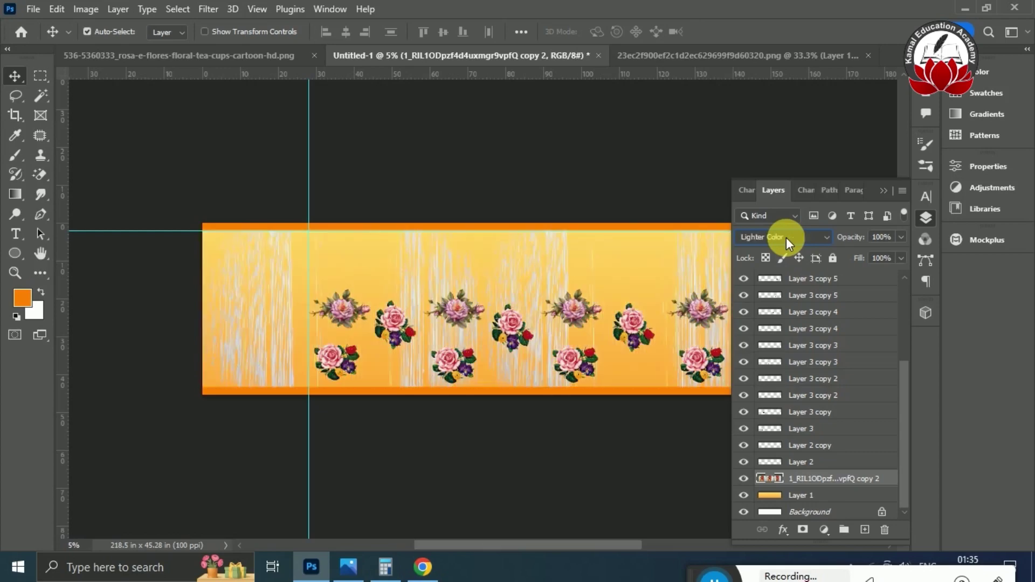
pyautogui.scroll(-1, 787, 237)
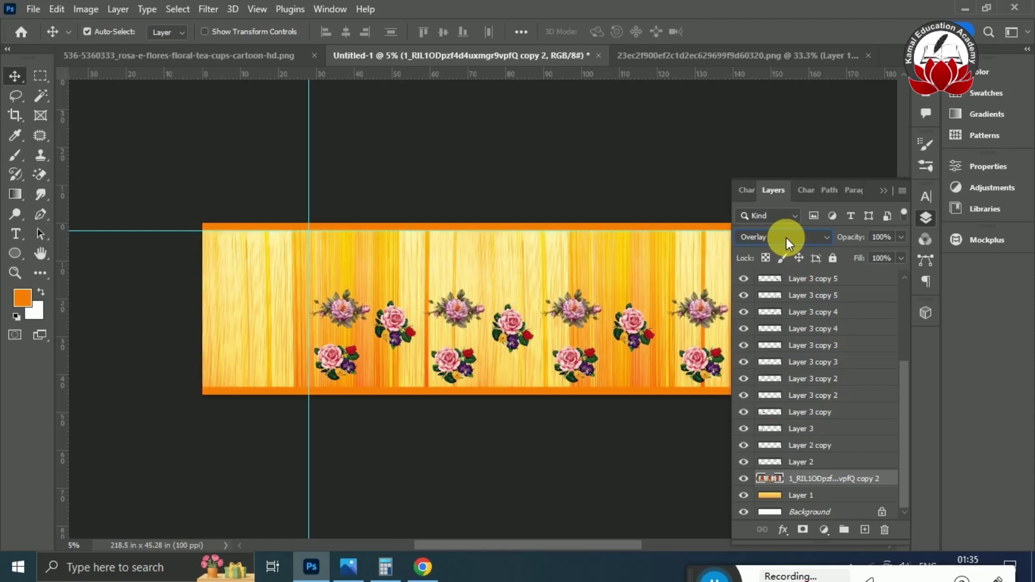
pyautogui.scroll(-1, 786, 237)
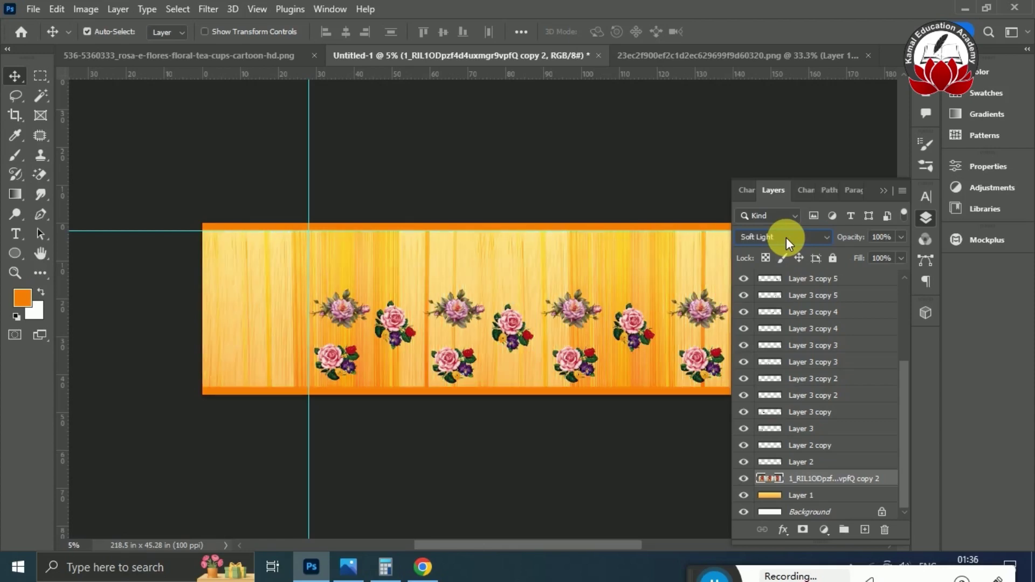
pyautogui.scroll(-5, 786, 237)
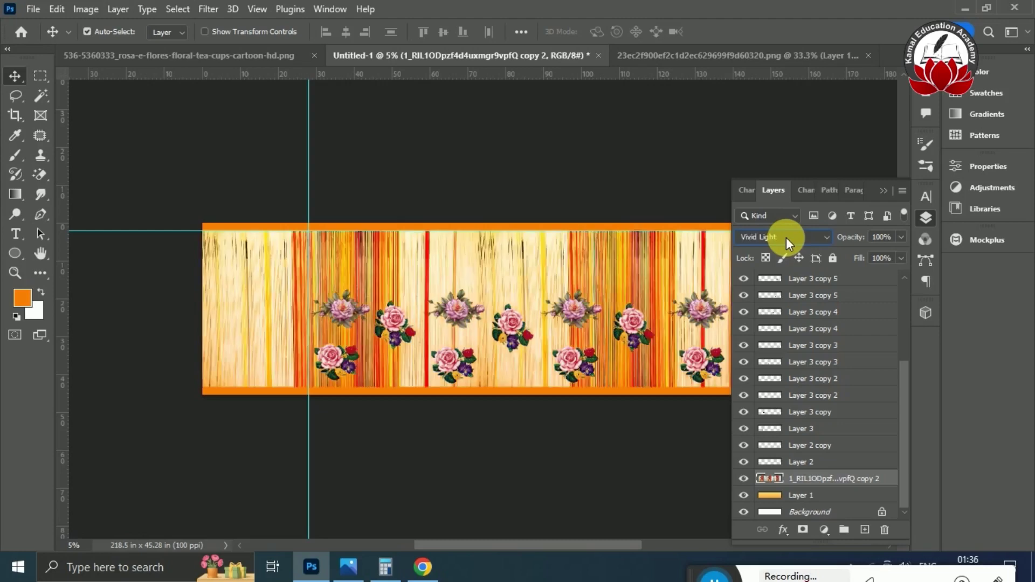
pyautogui.scroll(-6, 786, 237)
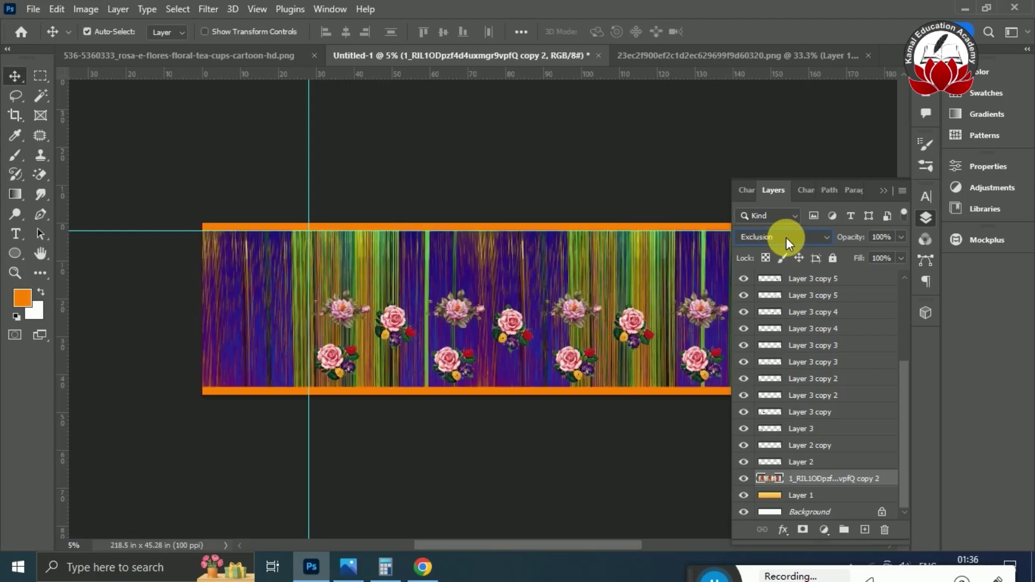
pyautogui.scroll(-2, 786, 237)
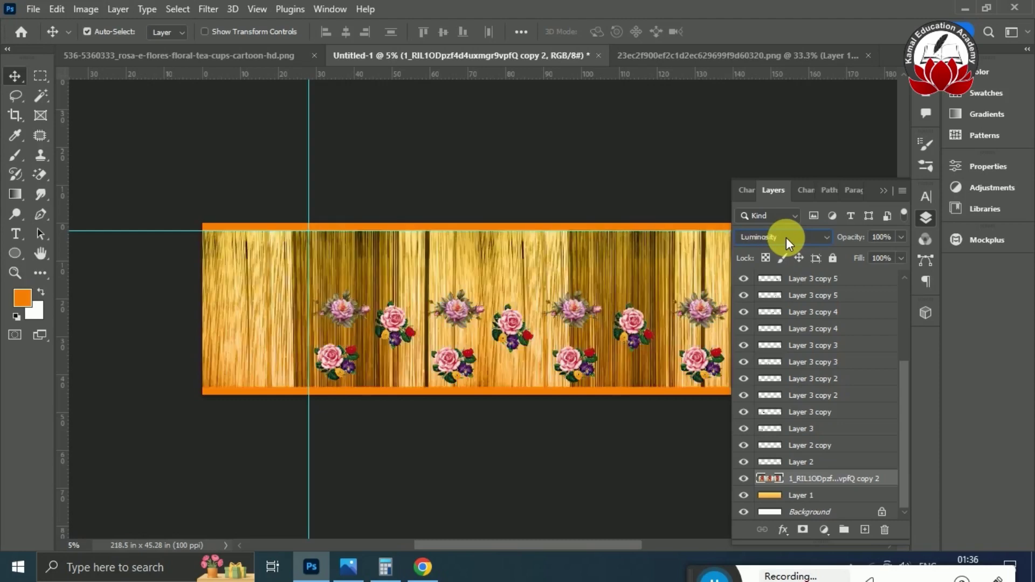
pyautogui.scroll(1, 786, 237)
pyautogui.scroll(-1, 787, 238)
pyautogui.scroll(7, 786, 237)
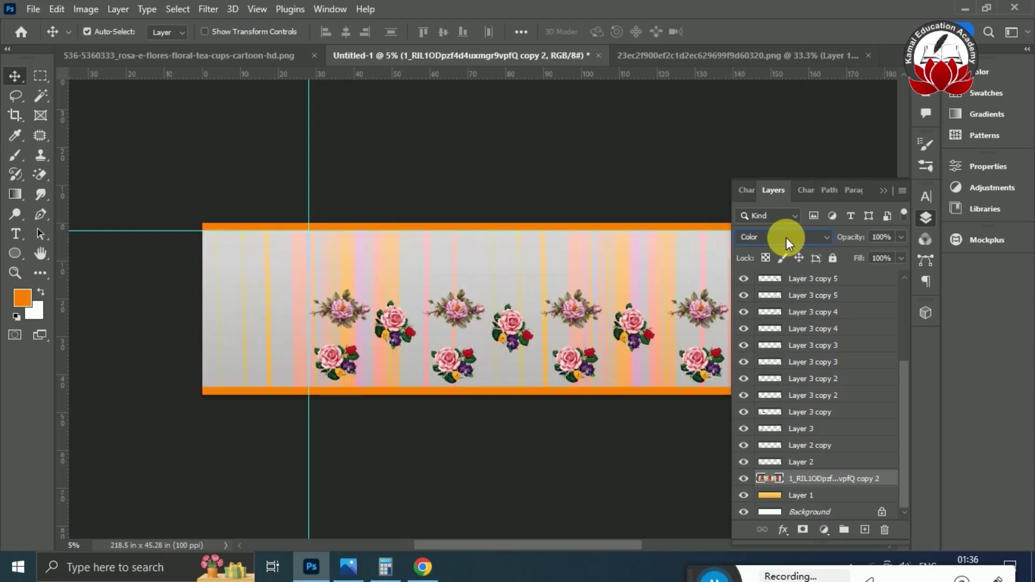
pyautogui.scroll(3, 786, 237)
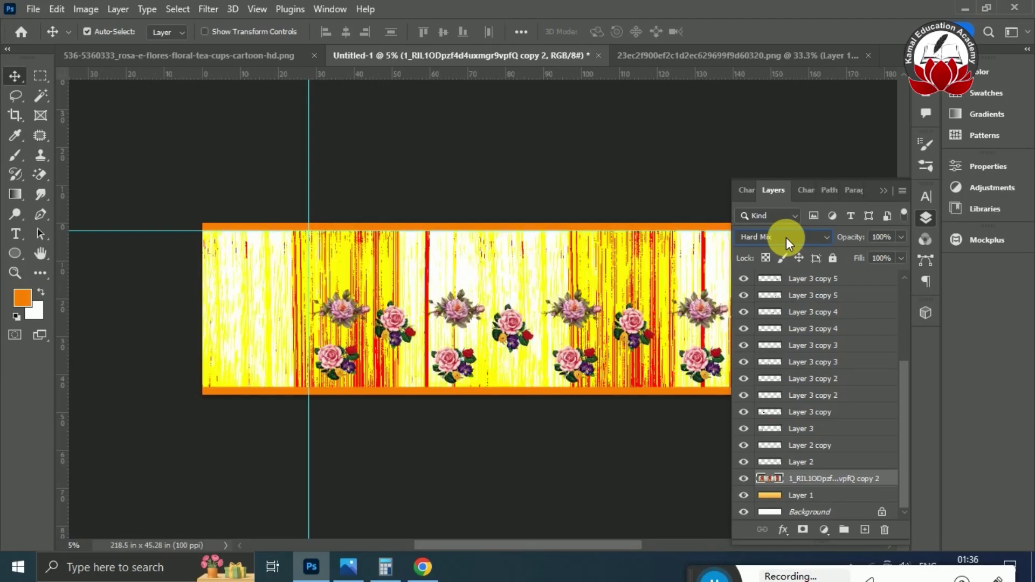
pyautogui.scroll(3, 787, 237)
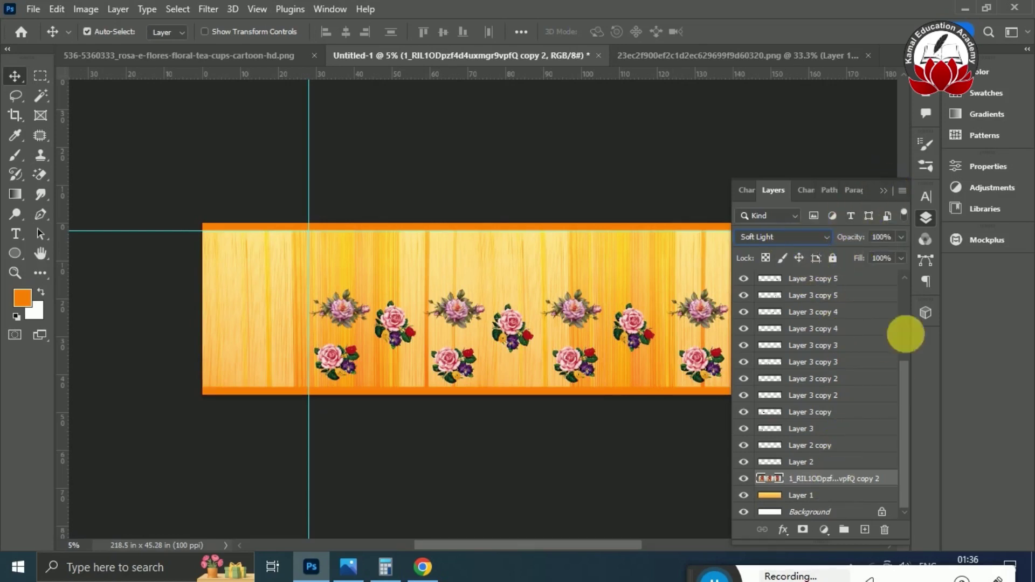
# Lower the thread texture layer's opacity to 50%, collapse the layer list and deselect the layer.
pyautogui.click(899, 243)
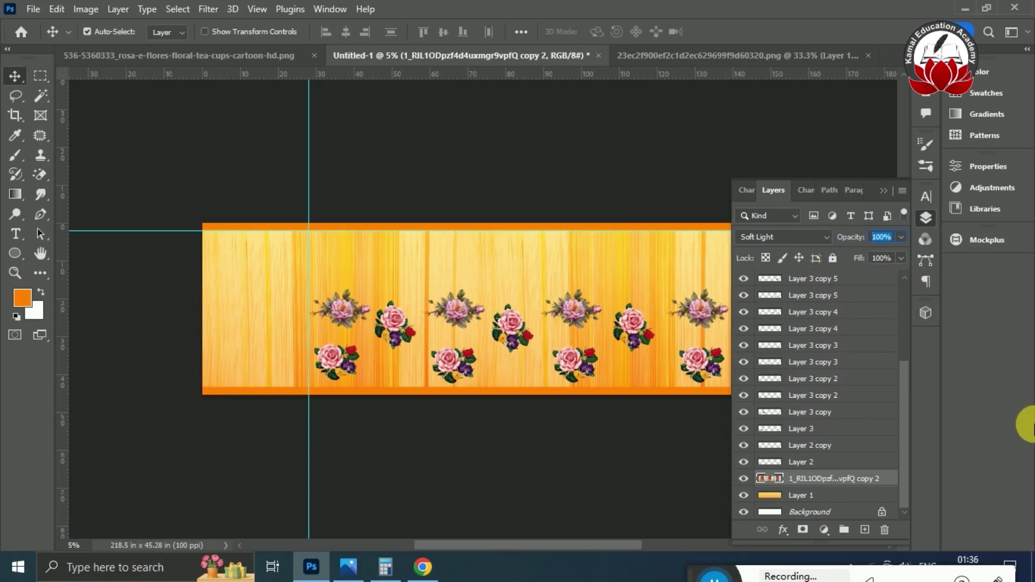
pyautogui.write('5')
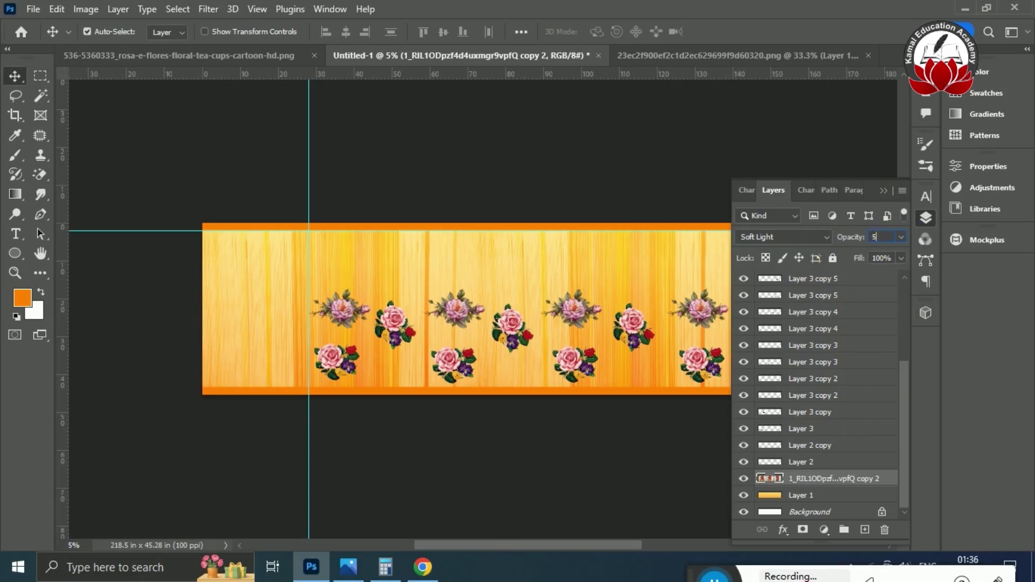
pyautogui.write('0')
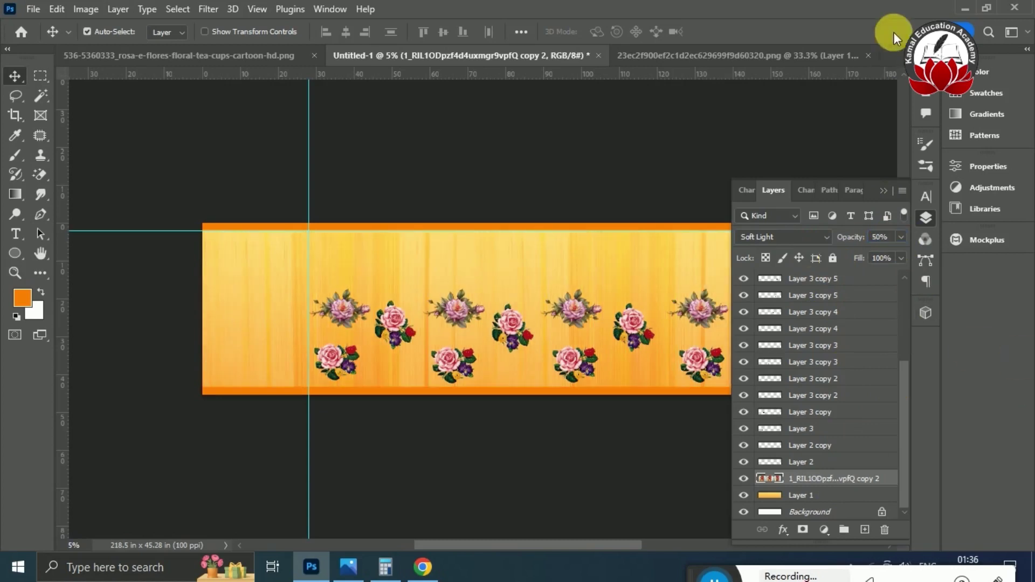
pyautogui.click(883, 191)
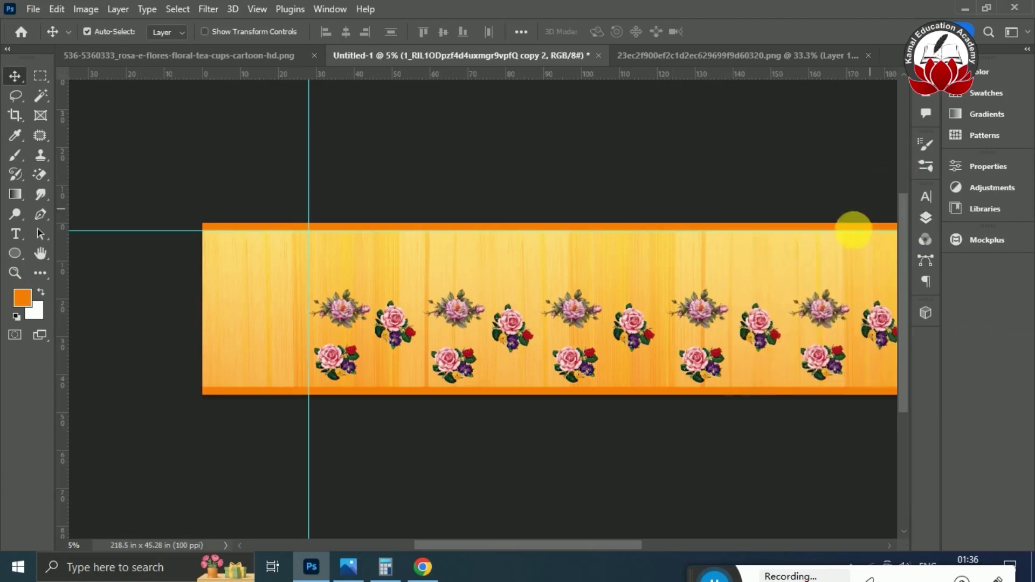
pyautogui.click(694, 440)
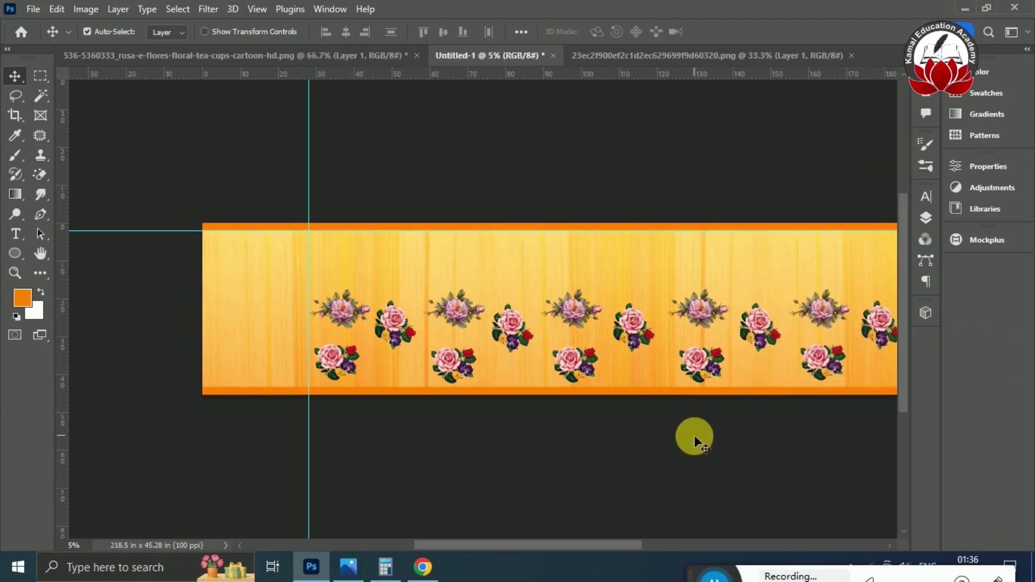
# Switch to Chrome, browse the "texture line" image results, and save the blue-and-orange horizontally striped texture to the Desktop as a JPEG.
pyautogui.click(422, 567)
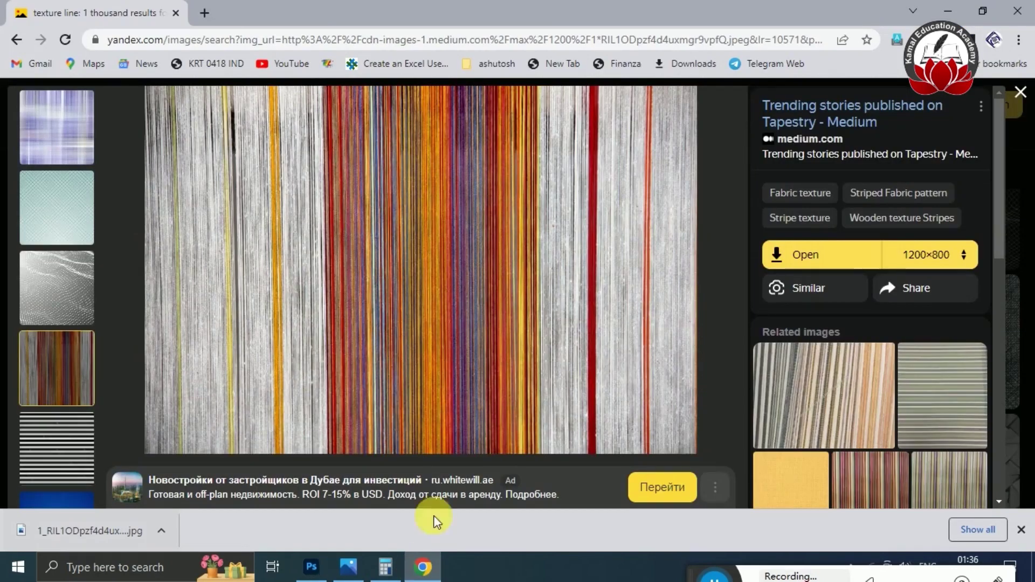
pyautogui.click(1021, 90)
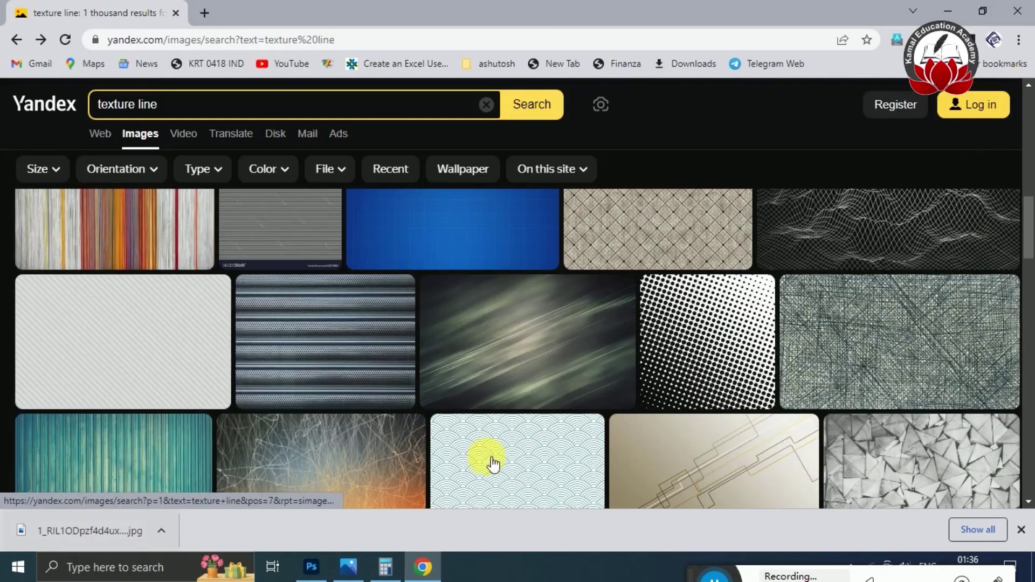
pyautogui.moveTo(1030, 229); pyautogui.dragTo(1027, 286)
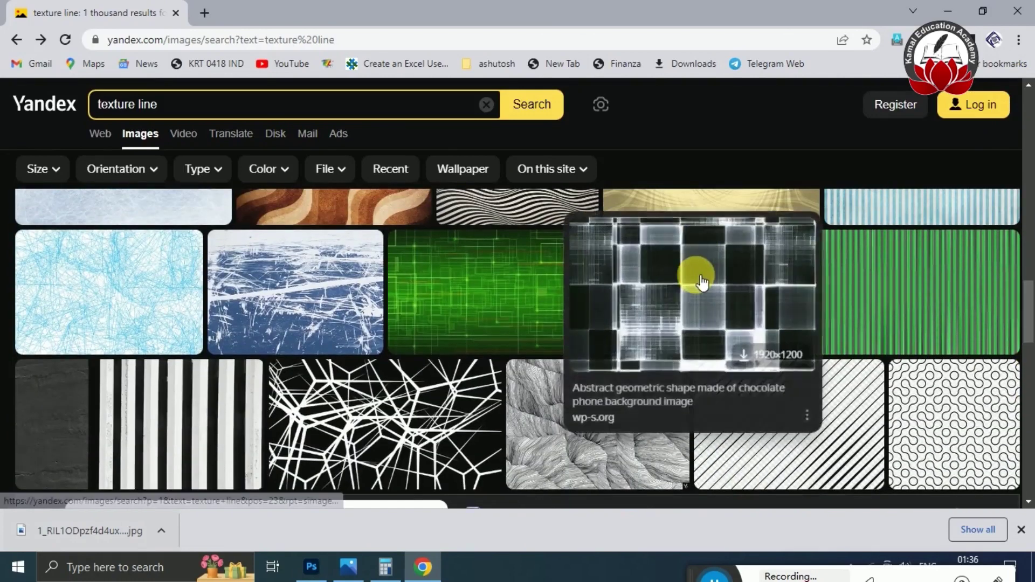
pyautogui.click(697, 278)
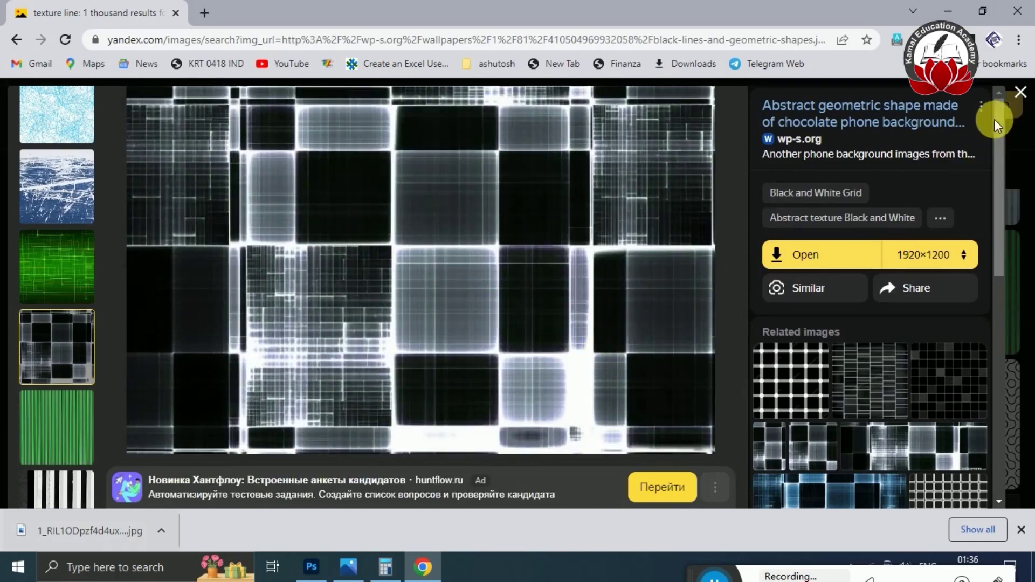
pyautogui.click(1020, 93)
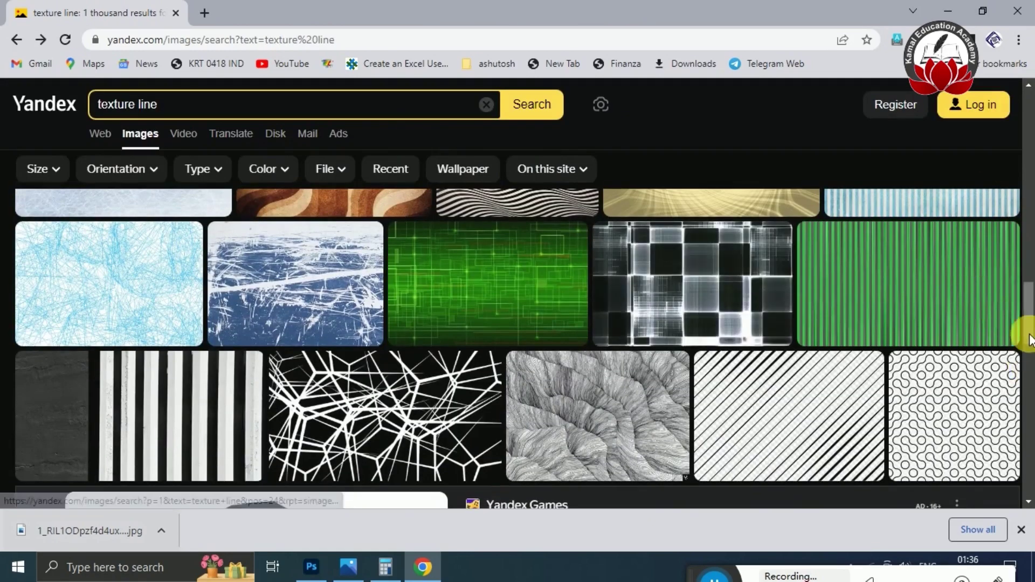
pyautogui.moveTo(1023, 330); pyautogui.dragTo(1030, 399)
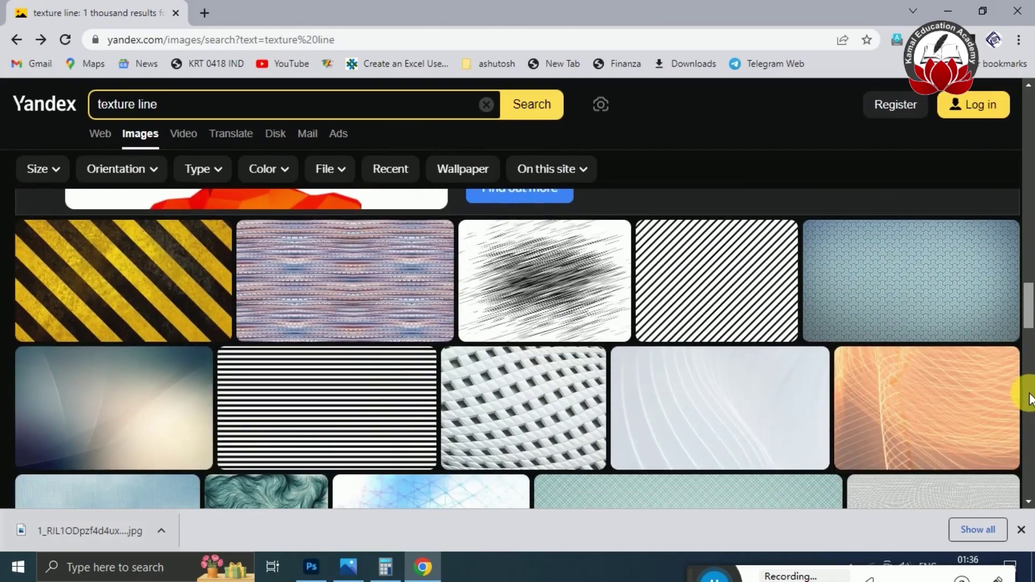
pyautogui.click(265, 286)
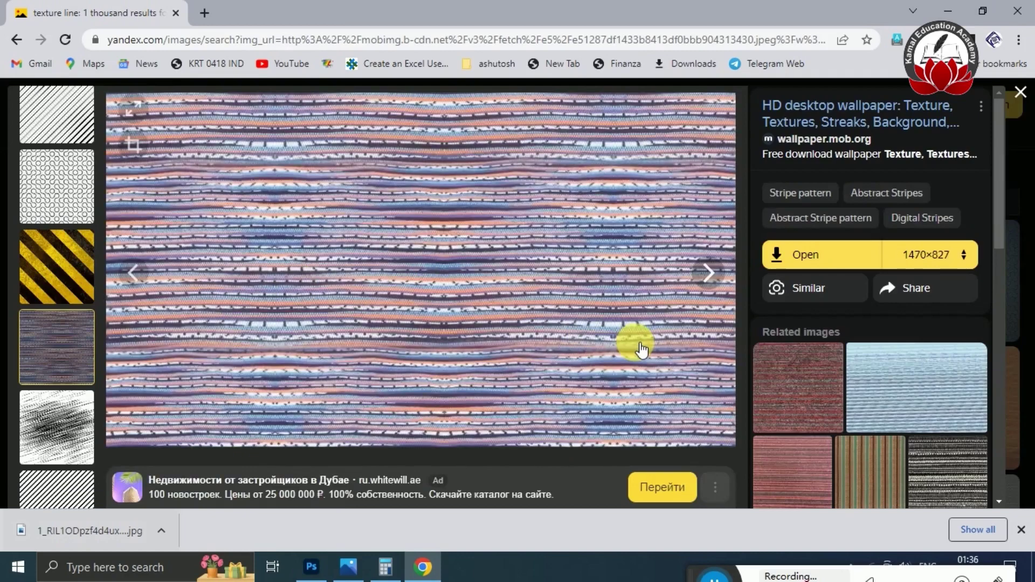
pyautogui.rightClick(469, 212)
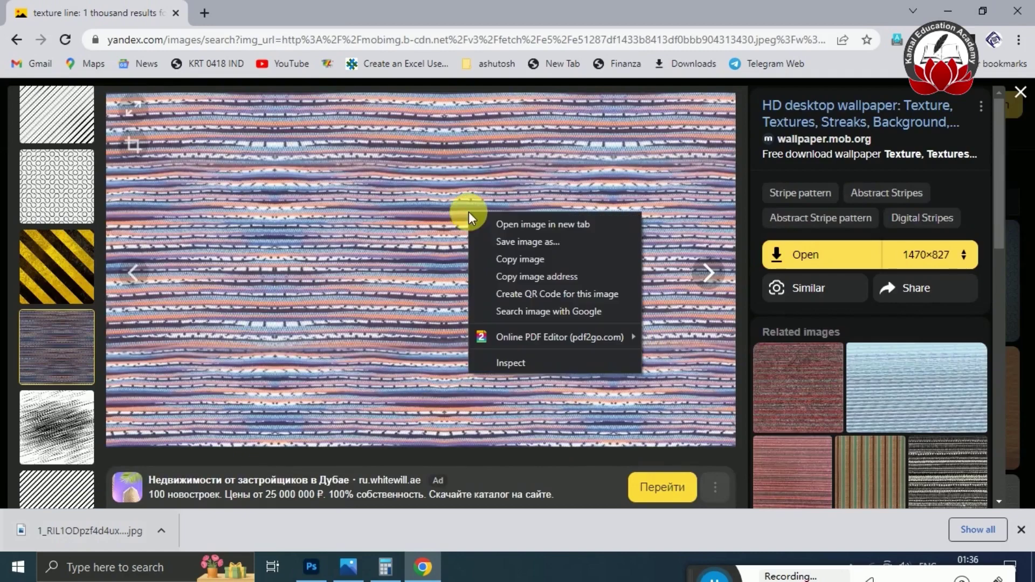
pyautogui.click(541, 245)
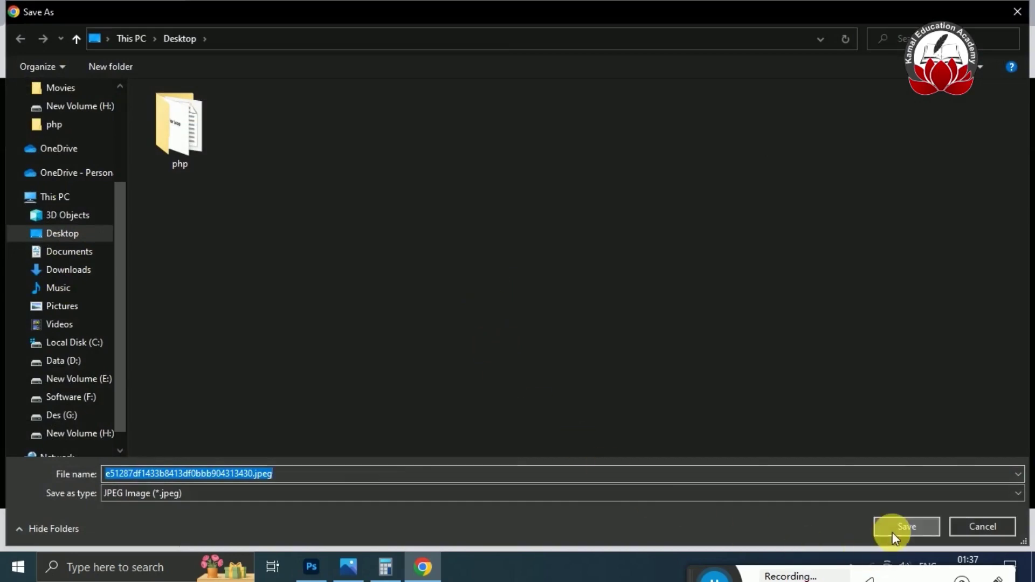
pyautogui.click(892, 533)
# Place the downloaded horizontal stripe texture in the saree at the pallu's outer edge, scaled to about 357% to fill the height between the borders.
pyautogui.moveTo(64, 531); pyautogui.dragTo(290, 321)
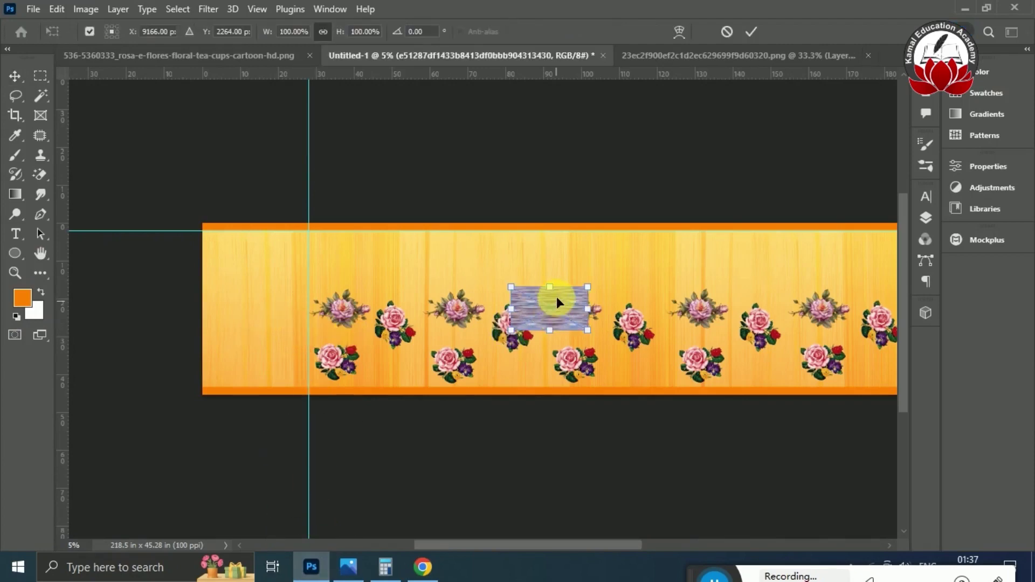
pyautogui.moveTo(555, 297); pyautogui.dragTo(245, 239)
pyautogui.moveTo(377, 354); pyautogui.dragTo(465, 398)
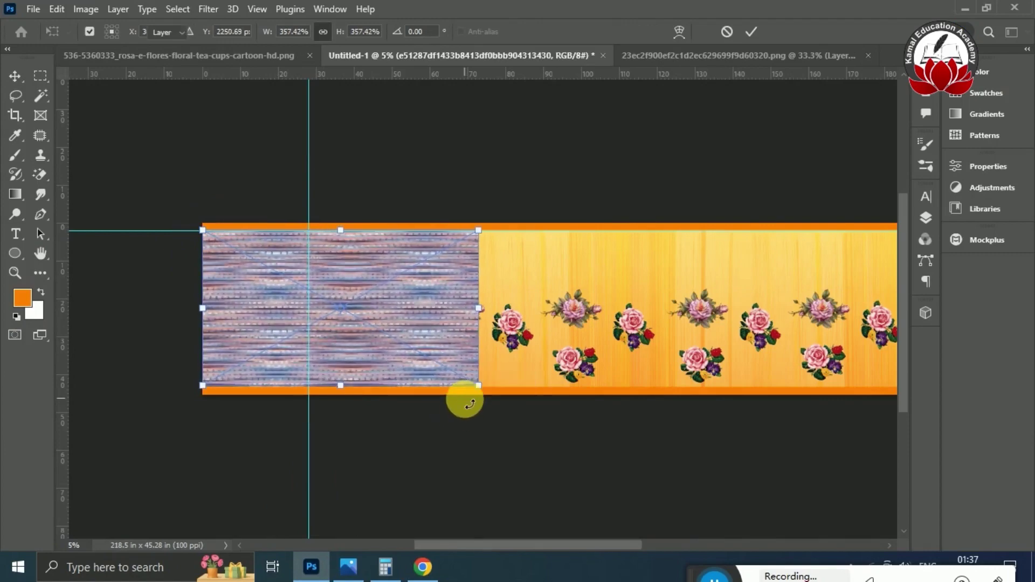
pyautogui.press('Return')
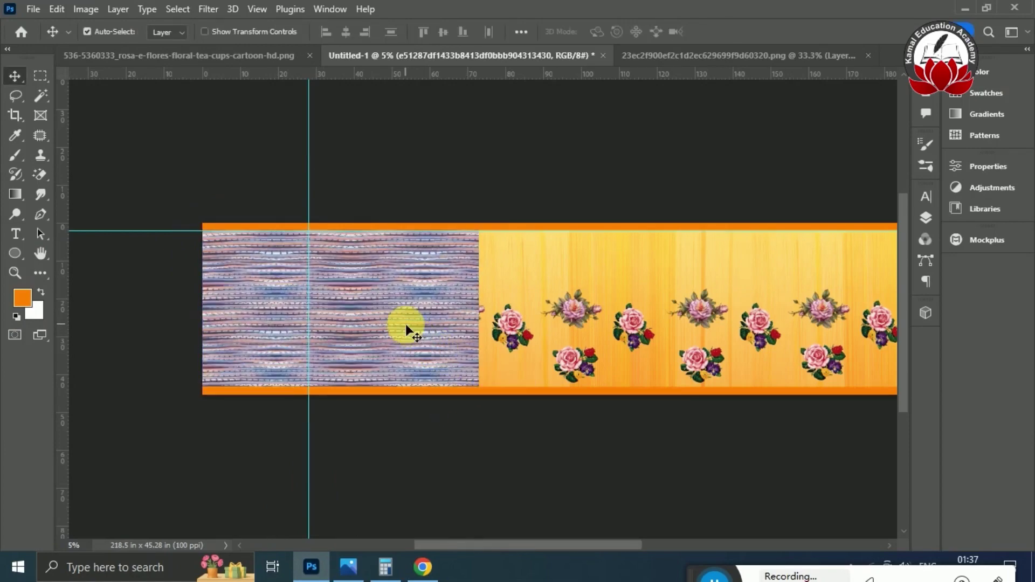
# Duplicate the horizontal stripe texture alongside the original between the orange borders and rotate the copy 180°.
pyautogui.moveTo(406, 323); pyautogui.dragTo(683, 325)
pyautogui.moveTo(608, 548); pyautogui.dragTo(688, 550)
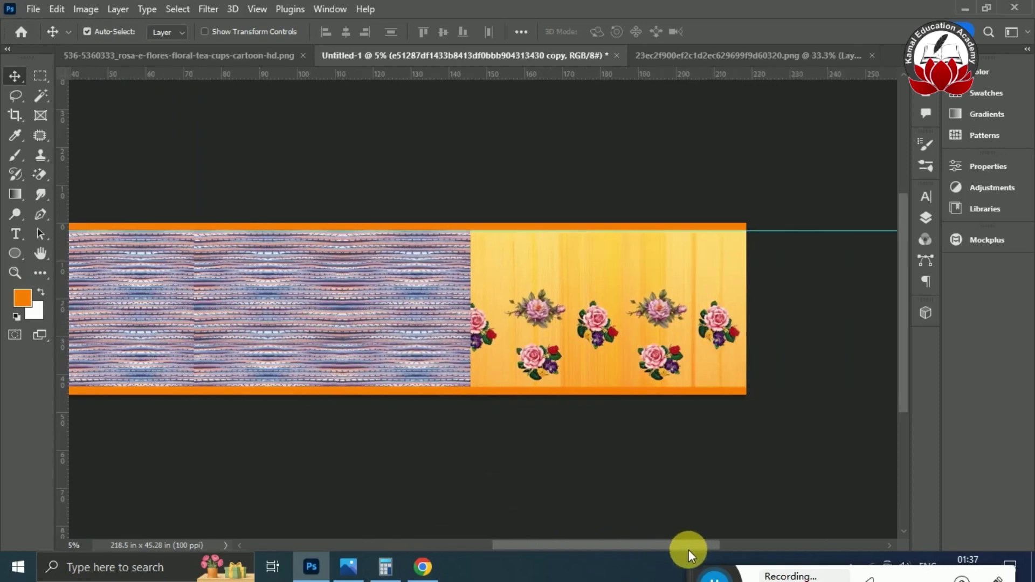
pyautogui.moveTo(328, 321); pyautogui.dragTo(341, 321)
pyautogui.press('ctrl')
pyautogui.hotkey('ctrl', 't')
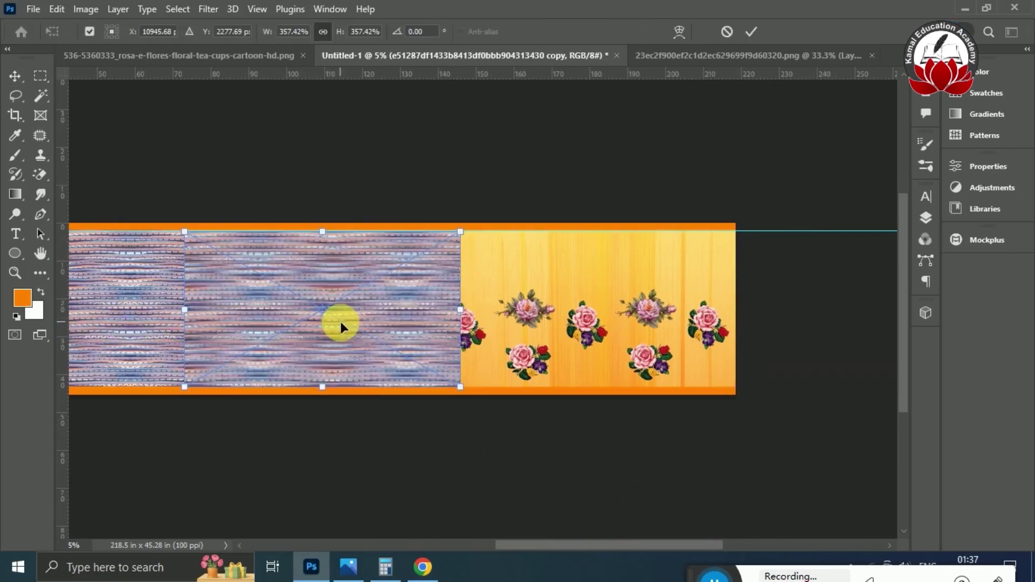
pyautogui.rightClick(341, 321)
pyautogui.click(422, 296)
pyautogui.press('Return')
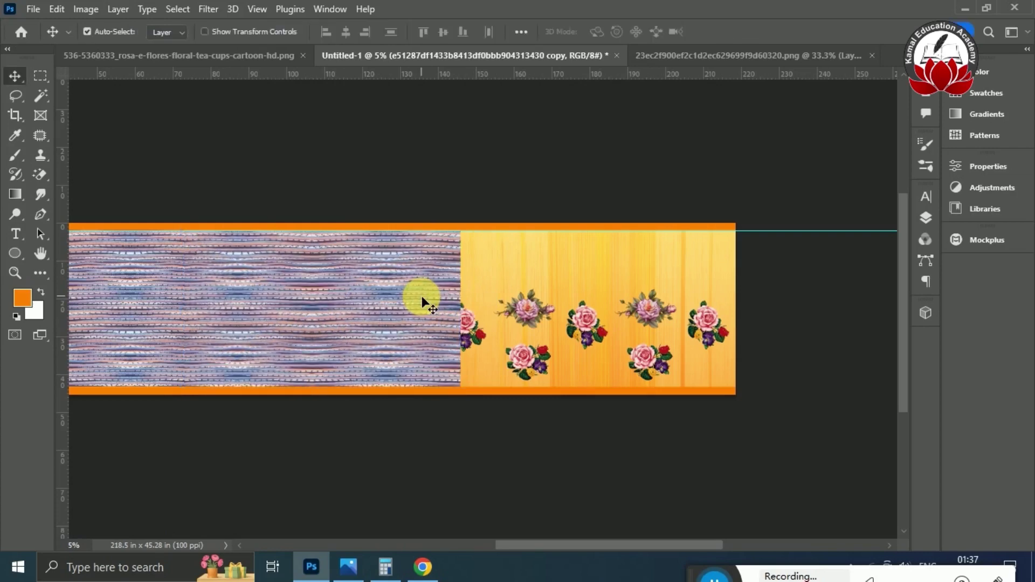
# Duplicate the rotated stripe texture to cover the rest of the saree, and merge the three stripe texture layers.
pyautogui.moveTo(421, 296); pyautogui.dragTo(694, 307)
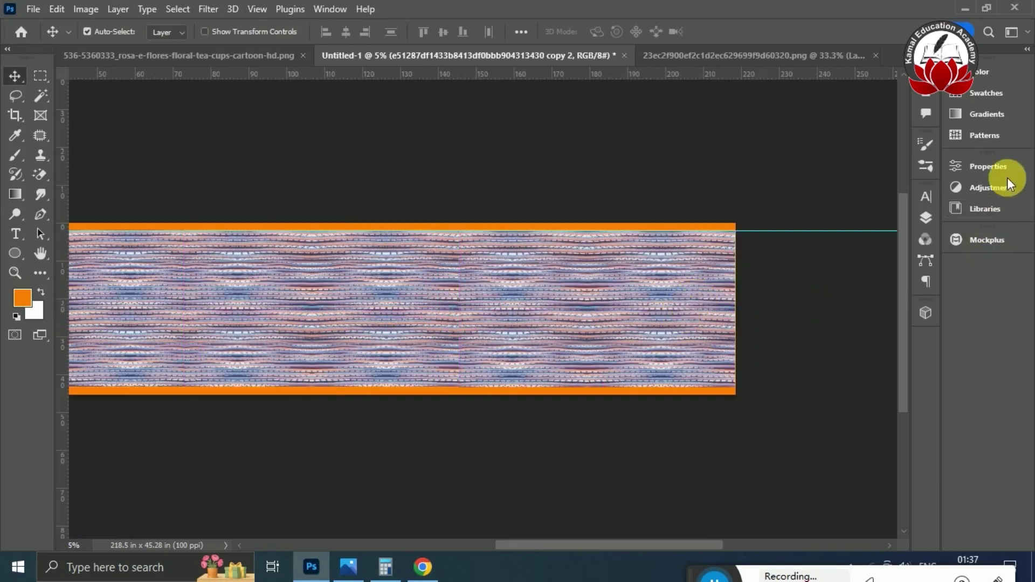
pyautogui.click(998, 167)
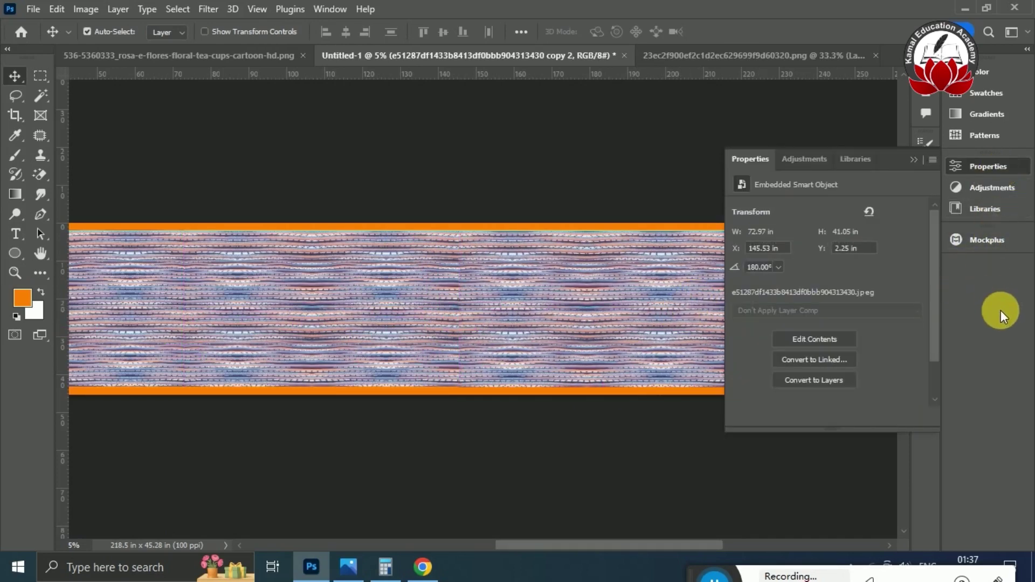
pyautogui.press('F7')
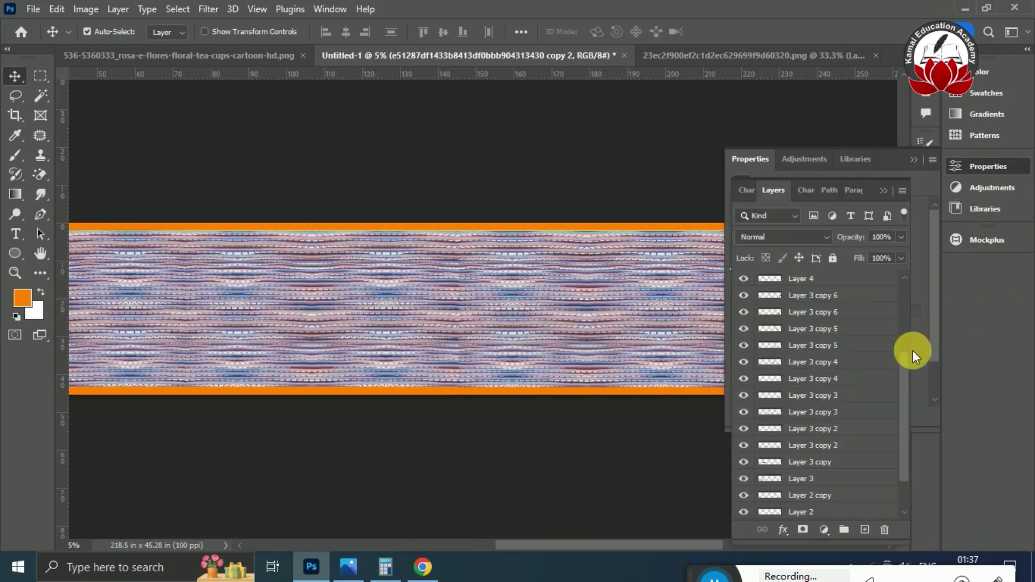
pyautogui.moveTo(905, 367); pyautogui.dragTo(908, 274)
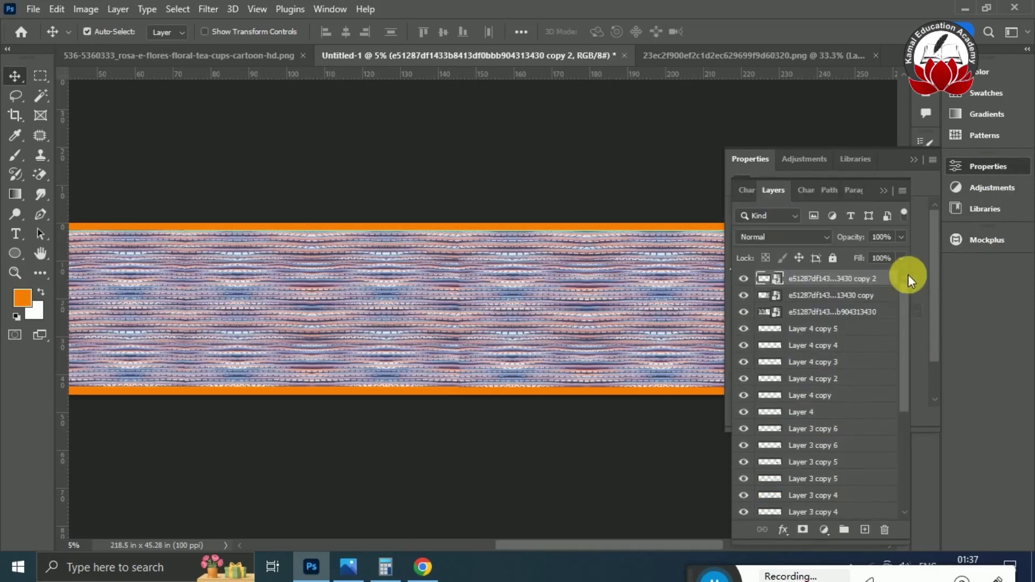
pyautogui.click(827, 311)
pyautogui.keyDown('shift'); pyautogui.click(831, 283); pyautogui.keyUp('shift')
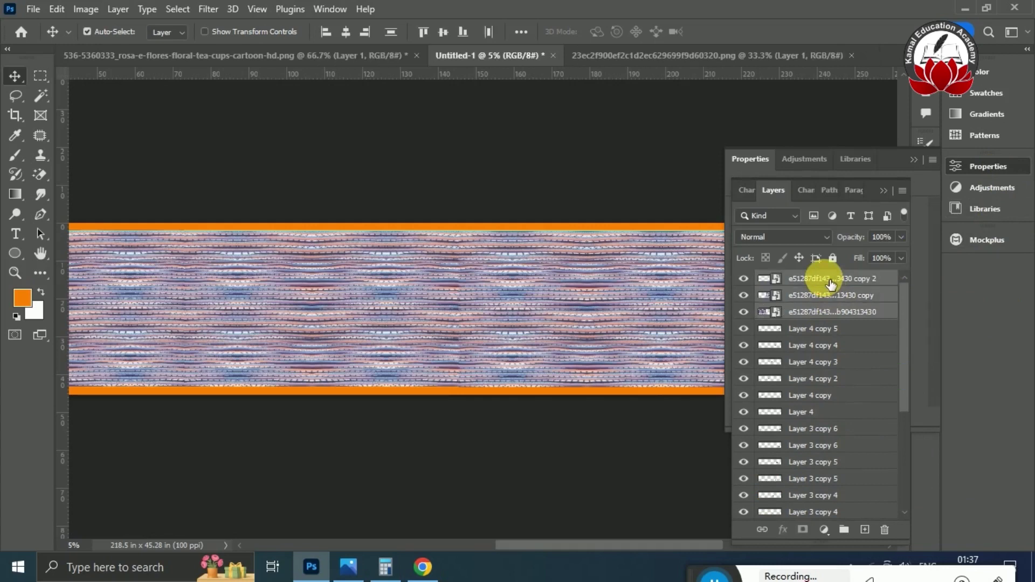
pyautogui.hotkey('ctrl', 'e')
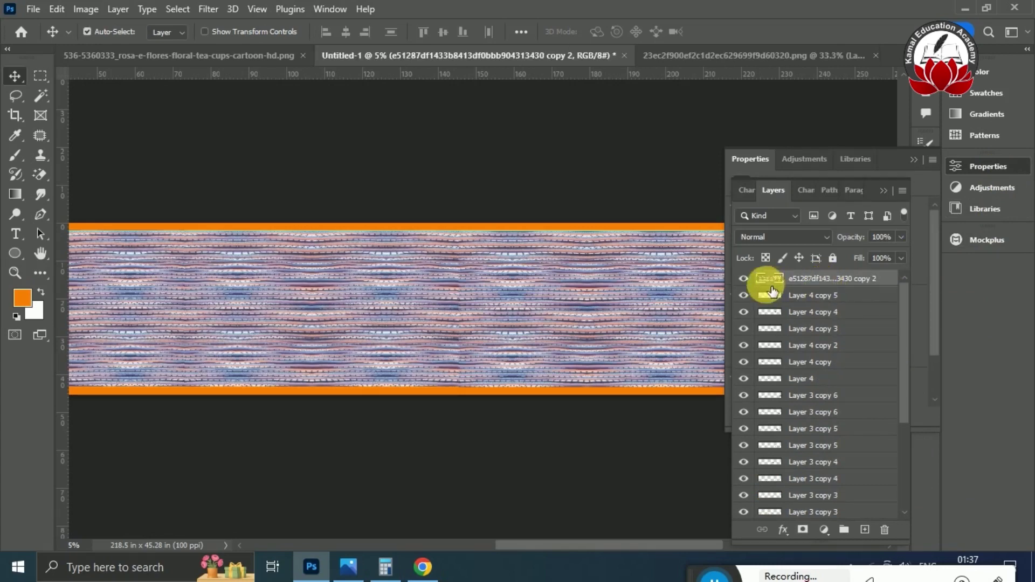
# Move the merged stripe texture layer beneath all floral layers, directly above the thread texture layer.
pyautogui.moveTo(863, 281); pyautogui.dragTo(855, 488)
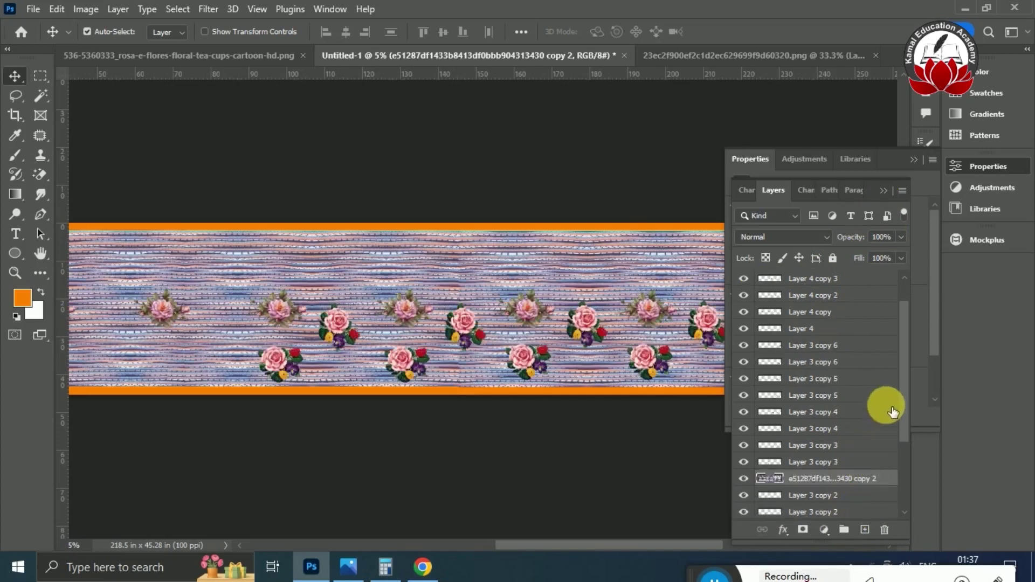
pyautogui.moveTo(907, 396); pyautogui.dragTo(910, 467)
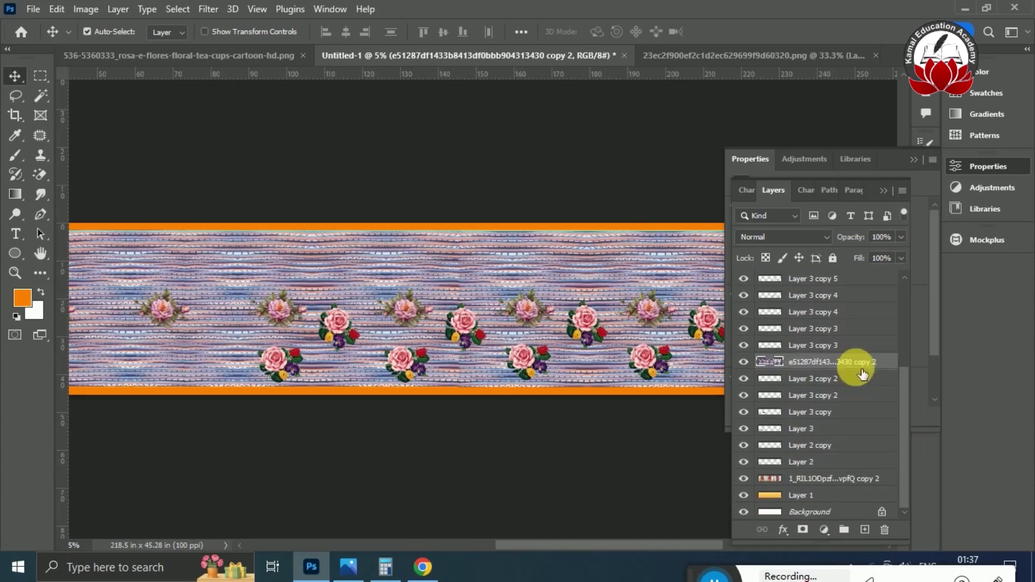
pyautogui.moveTo(861, 366); pyautogui.dragTo(862, 461)
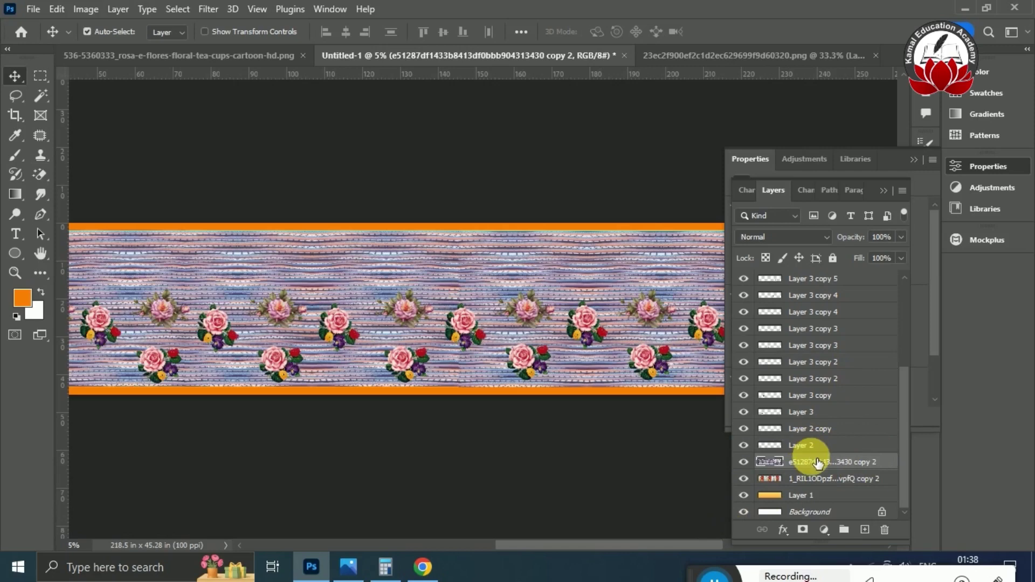
# Set the merged stripe texture's blend mode to Soft Light and collapse the layer list and properties.
pyautogui.click(788, 235)
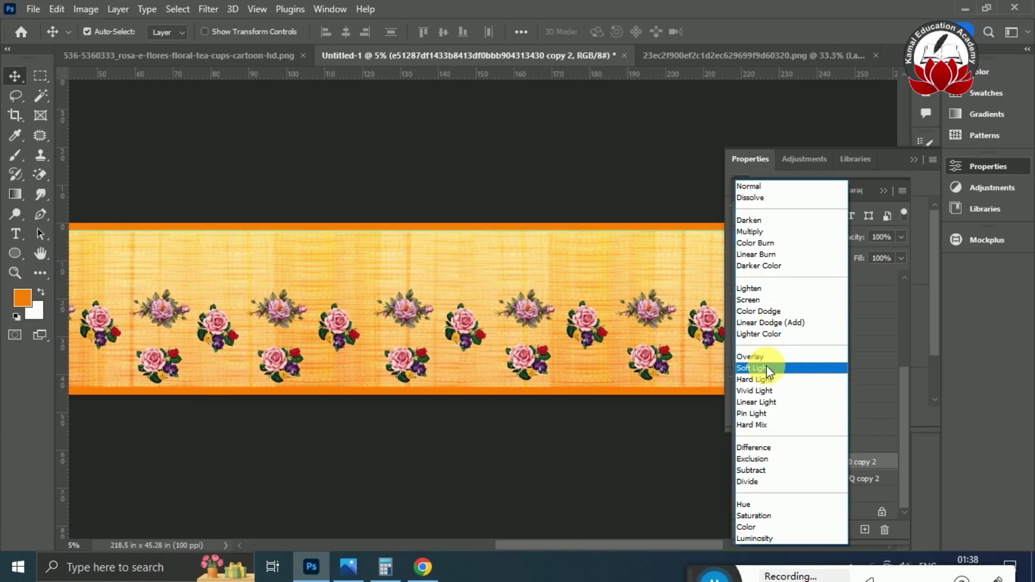
pyautogui.click(768, 370)
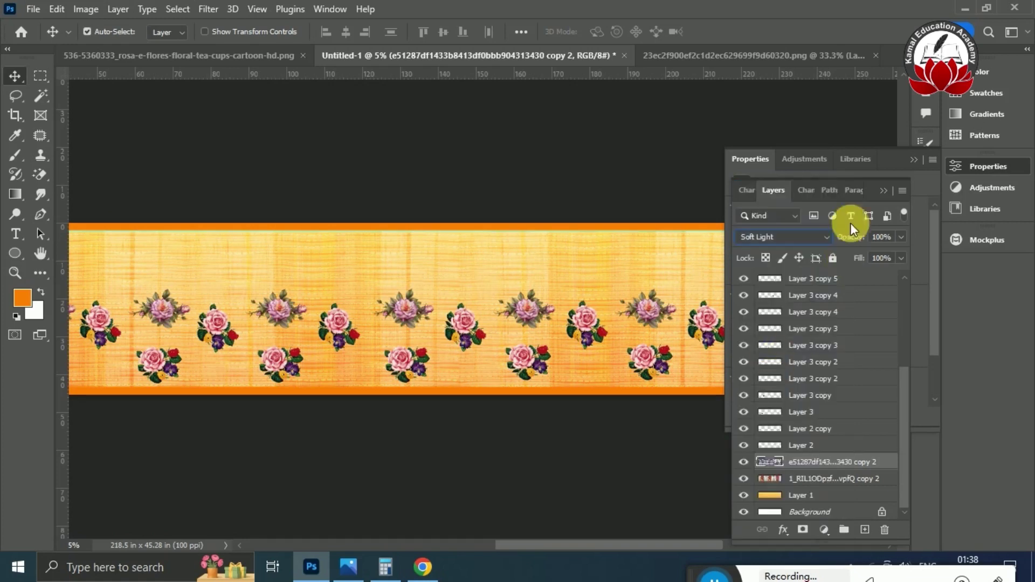
pyautogui.click(912, 159)
pyautogui.click(882, 190)
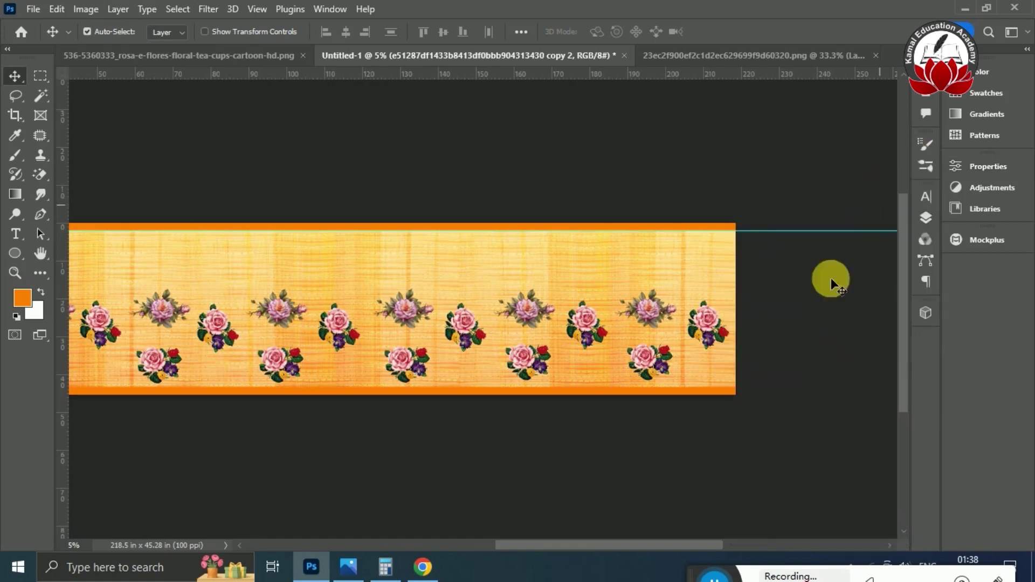
# Shift the hue of the first purple flower beside the pallu guide by +20, leaving its curves at default.
pyautogui.moveTo(619, 546); pyautogui.dragTo(554, 546)
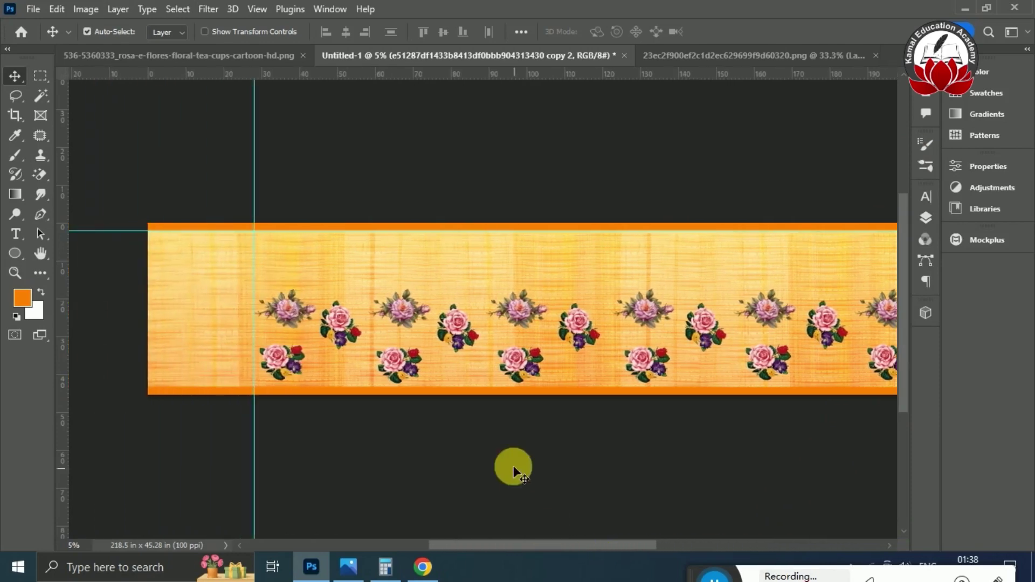
pyautogui.hotkey('ctrl', '+')
pyautogui.hotkey('ctrl', '+')
pyautogui.hotkey('ctrl', '+')
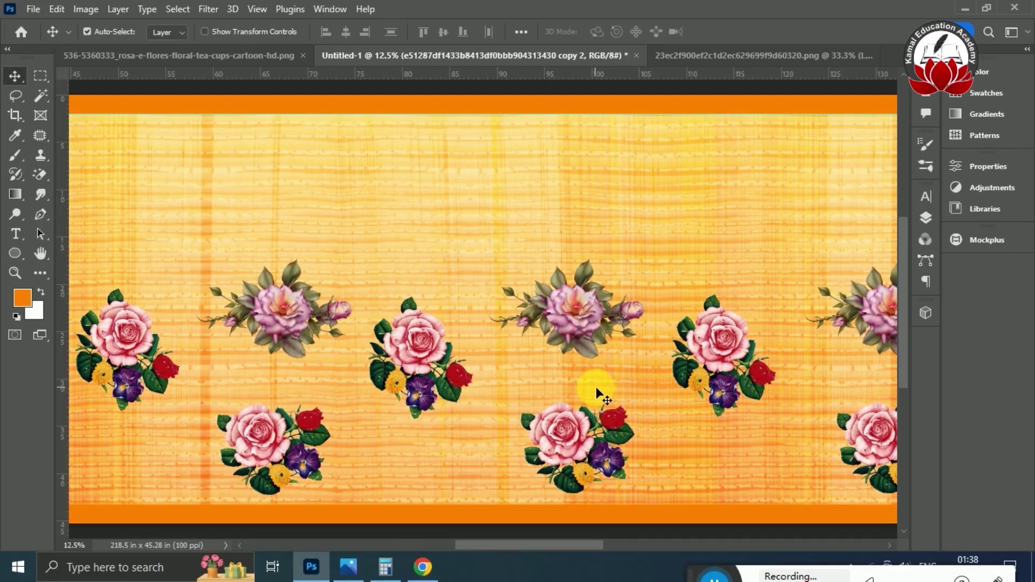
pyautogui.click(423, 348)
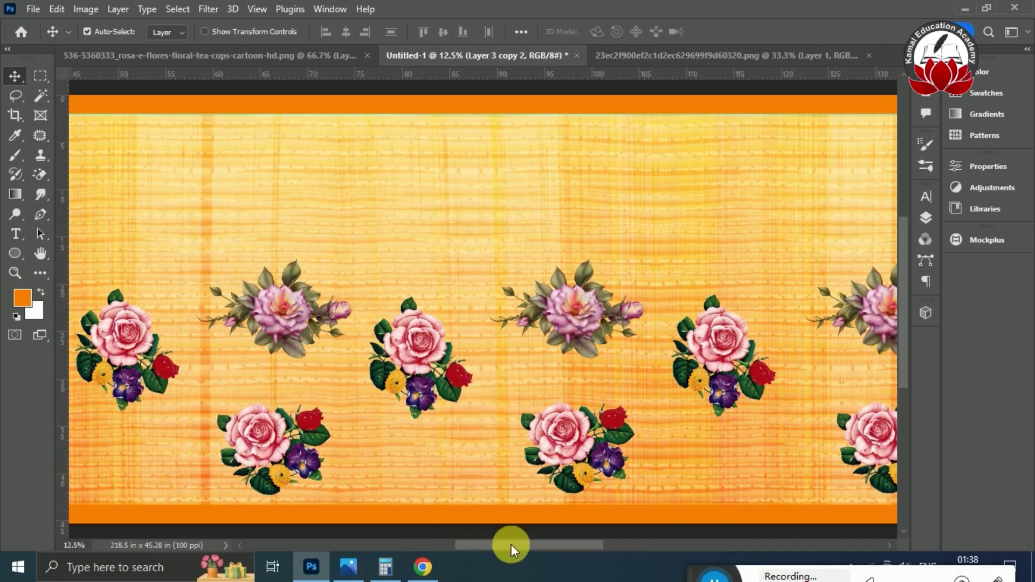
pyautogui.moveTo(511, 545); pyautogui.dragTo(445, 546)
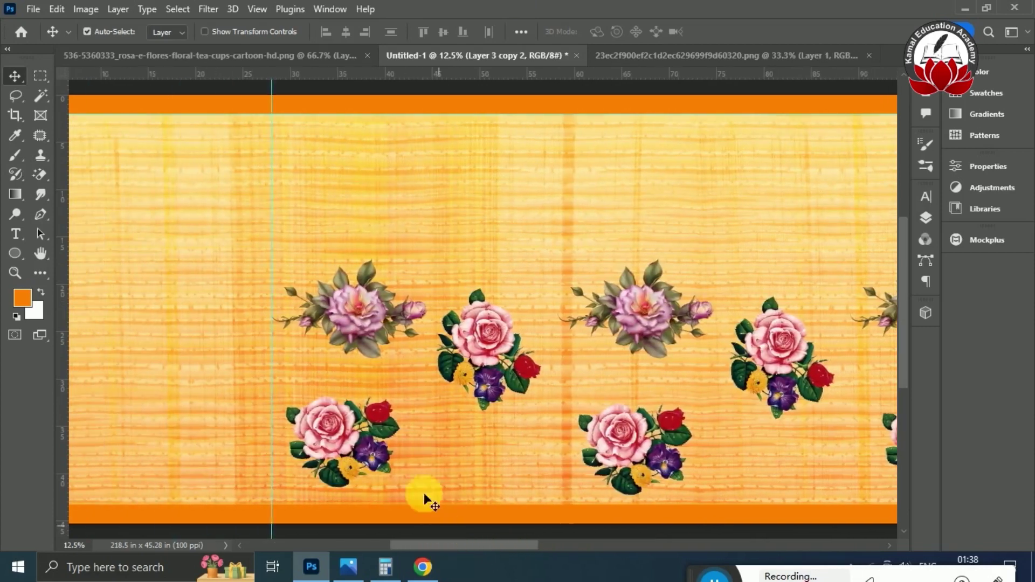
pyautogui.click(367, 315)
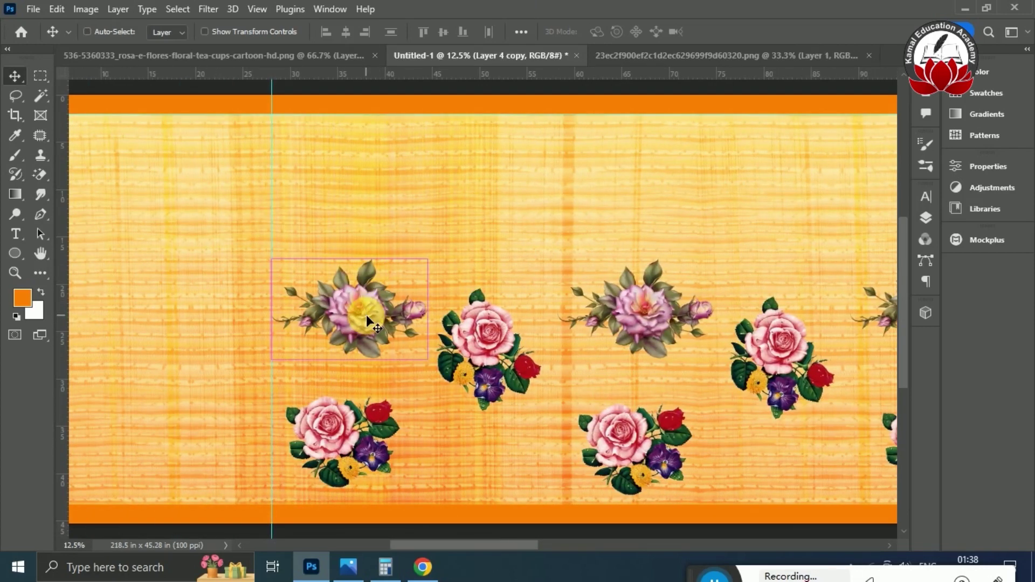
pyautogui.hotkey('ctrl', 'm')
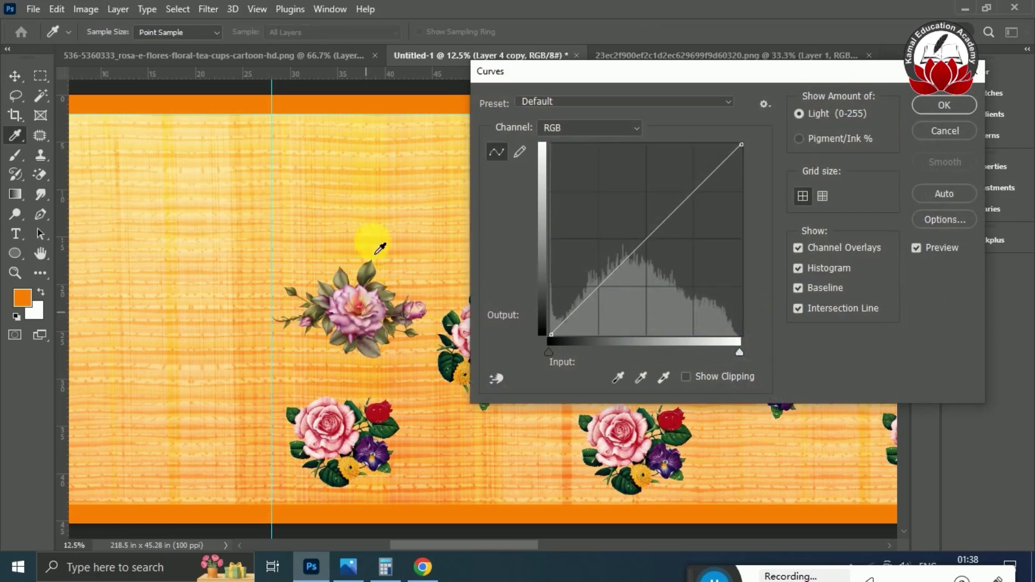
pyautogui.click(944, 105)
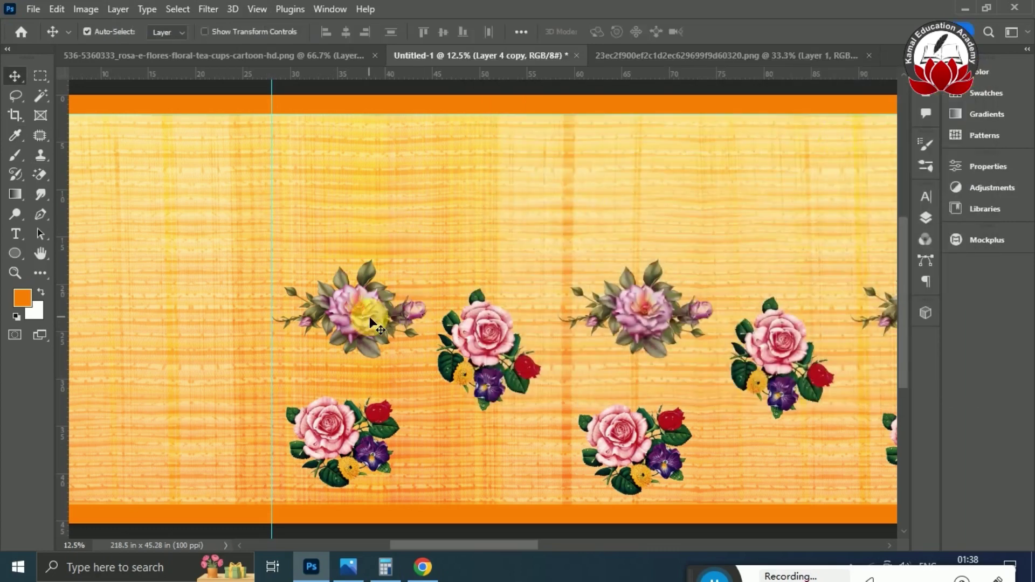
pyautogui.hotkey('ctrl', 'u')
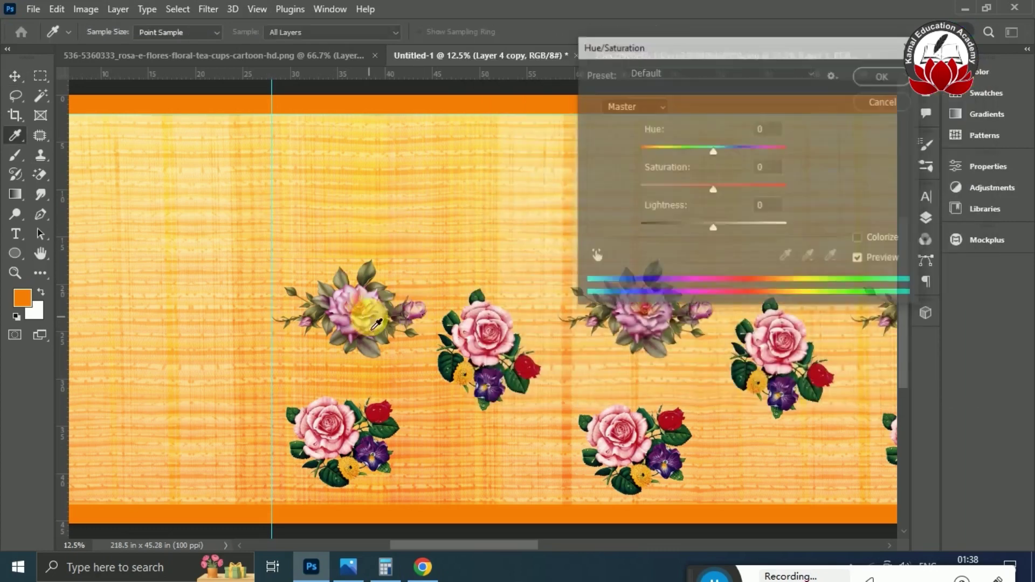
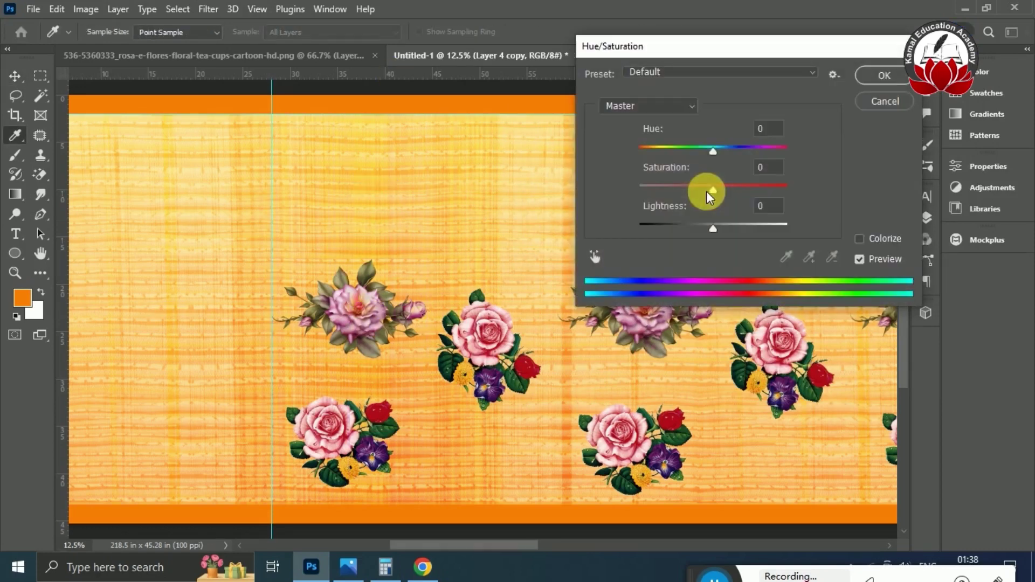
pyautogui.moveTo(716, 151)
pyautogui.mouseDown()
pyautogui.moveTo(745, 149)
pyautogui.moveTo(702, 157)
pyautogui.moveTo(729, 157)
pyautogui.mouseUp()
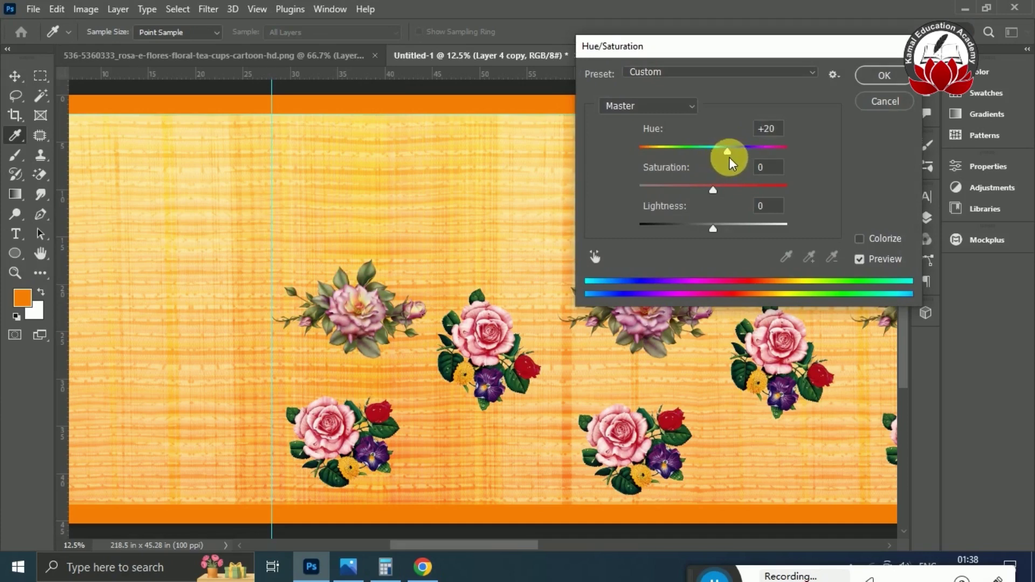
pyautogui.click(895, 82)
# Apply a Hue/Saturation adjustment with hue 20 to the second purple flower in the row.
pyautogui.click(646, 315)
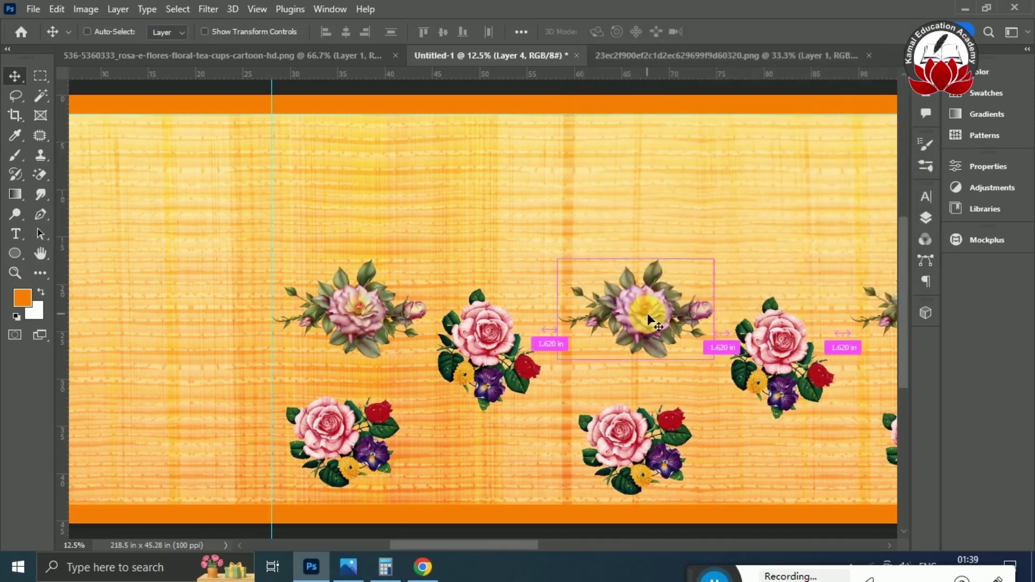
pyautogui.hotkey('ctrl', 'u')
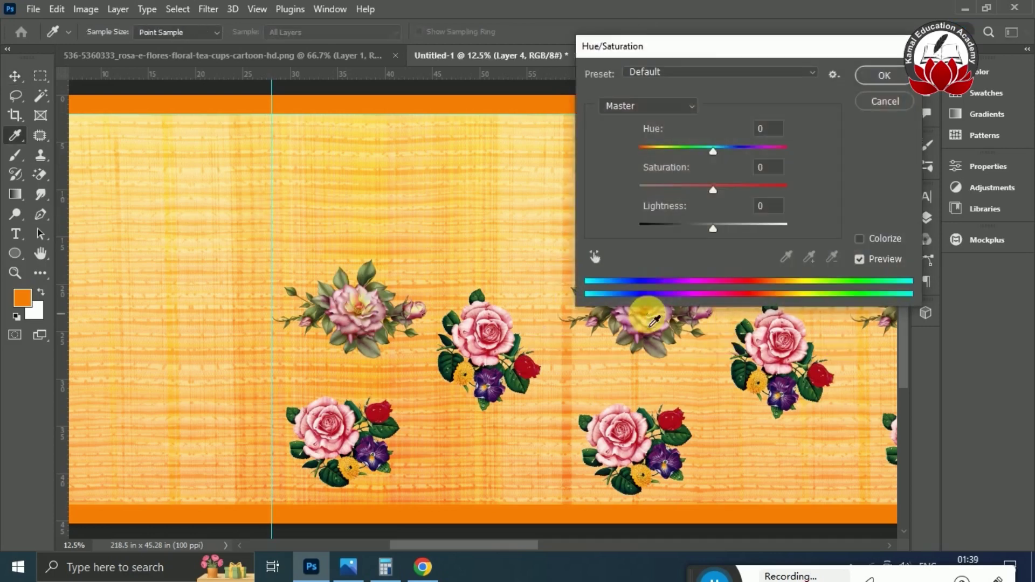
pyautogui.click(777, 139)
pyautogui.write('20')
pyautogui.press('Return')
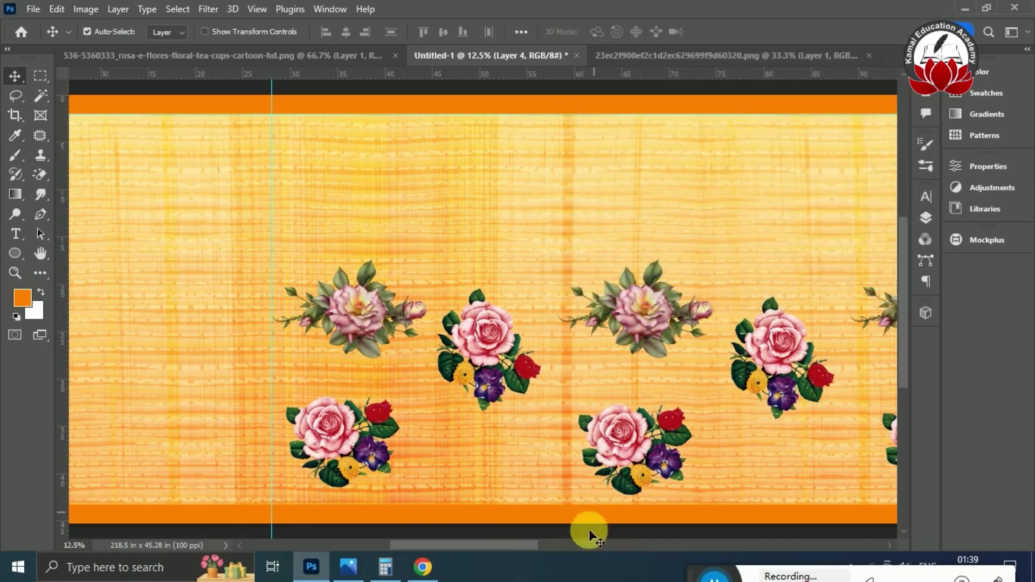
# Apply a Hue/Saturation adjustment with hue 20 to the third purple flower (Layer 4 copy 2).
pyautogui.moveTo(512, 547); pyautogui.dragTo(581, 542)
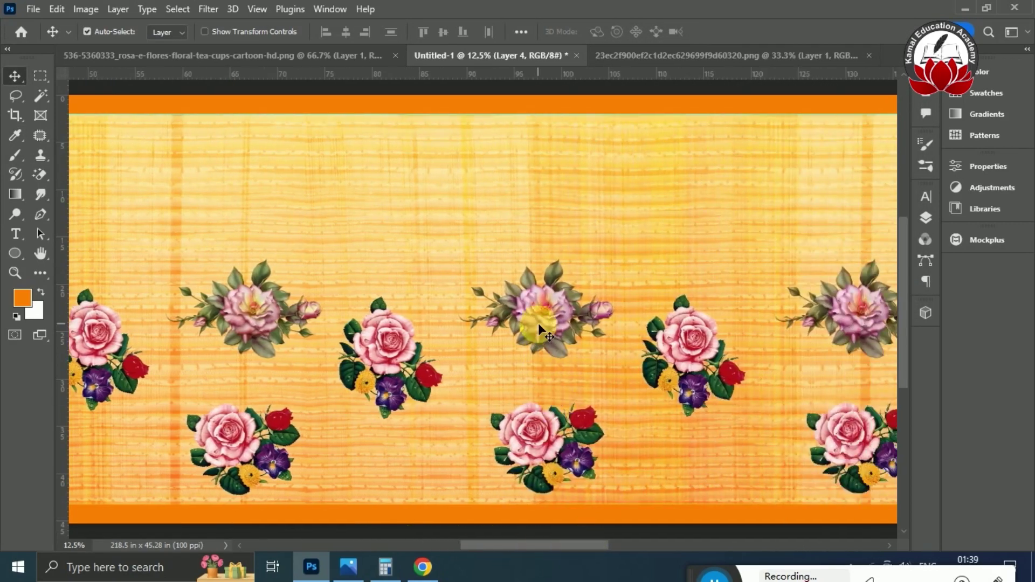
pyautogui.click(539, 323)
pyautogui.hotkey('ctrl', 'u')
pyautogui.click(743, 136)
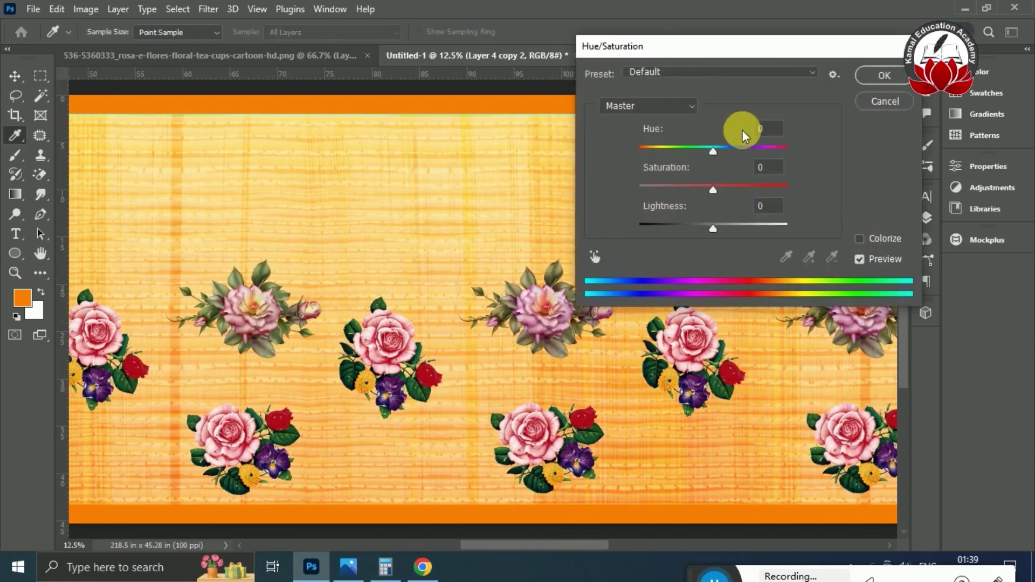
pyautogui.click(768, 130)
pyautogui.write('20')
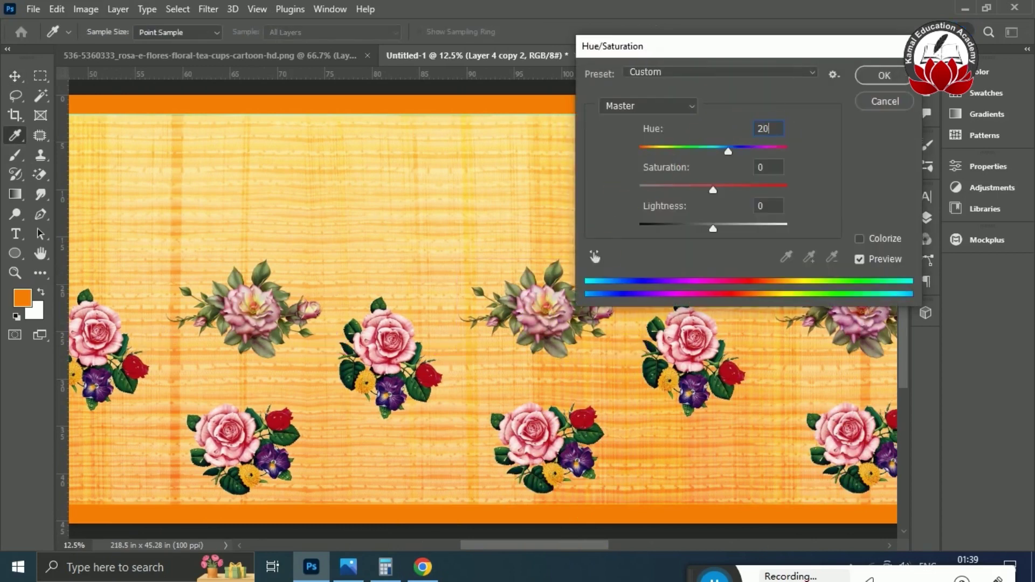
pyautogui.press('Return')
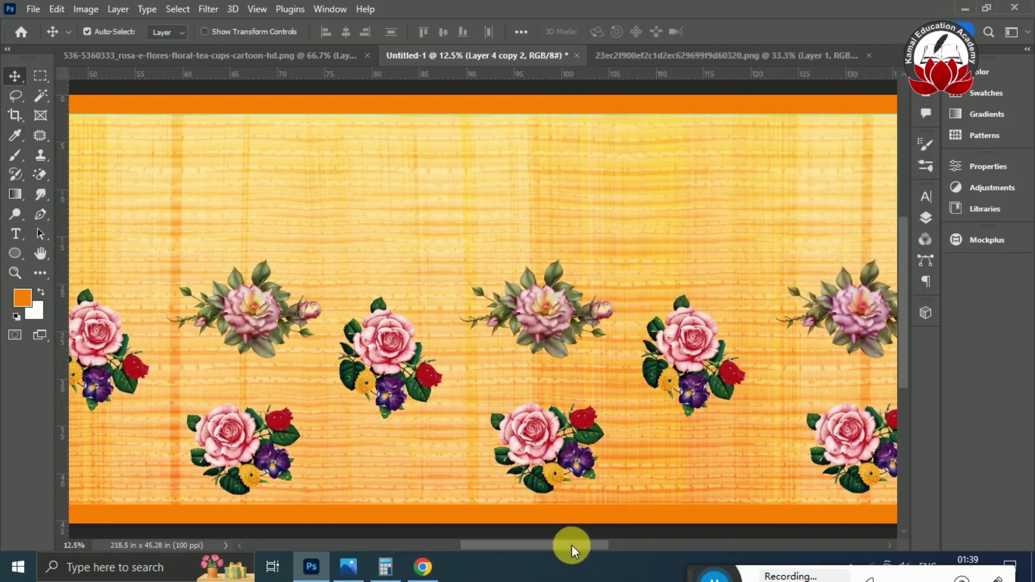
# Apply a Hue/Saturation adjustment to the fourth purple flower (Layer 4 copy 3), matching the earlier flowers' hue shift of 20.
pyautogui.moveTo(571, 545); pyautogui.dragTo(639, 543)
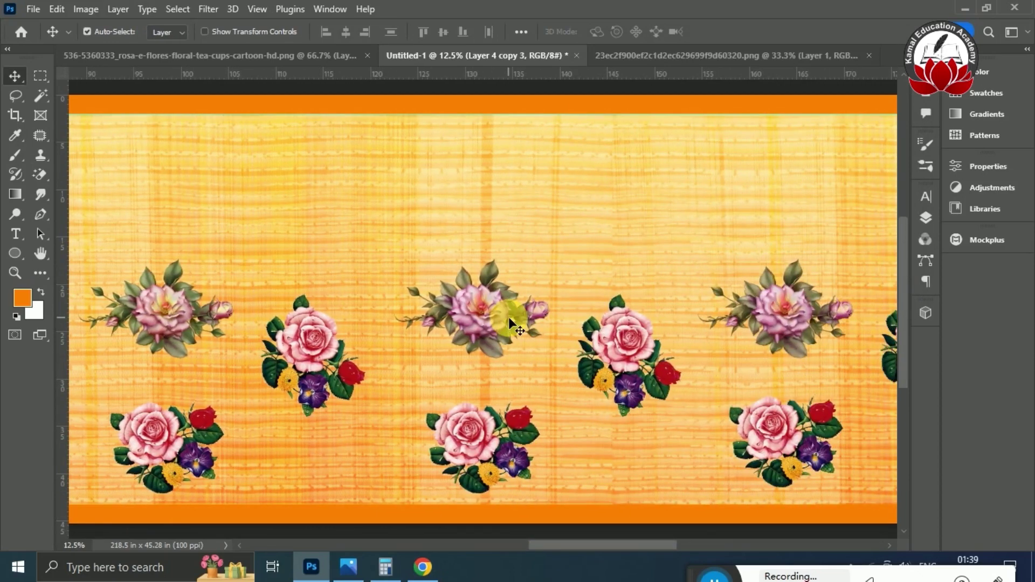
pyautogui.hotkey('ctrl', 'u')
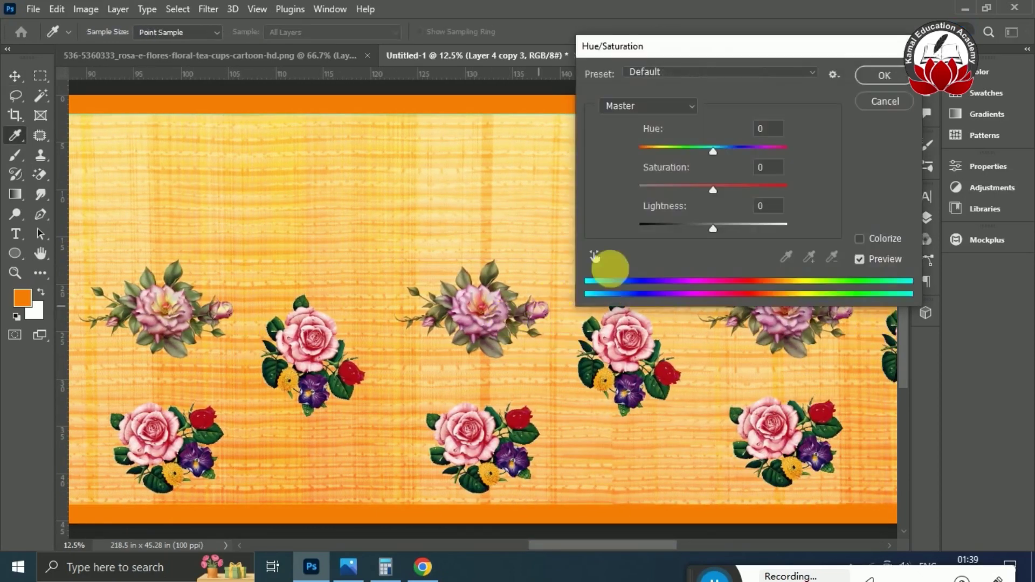
pyautogui.click(768, 131)
pyautogui.write('2')
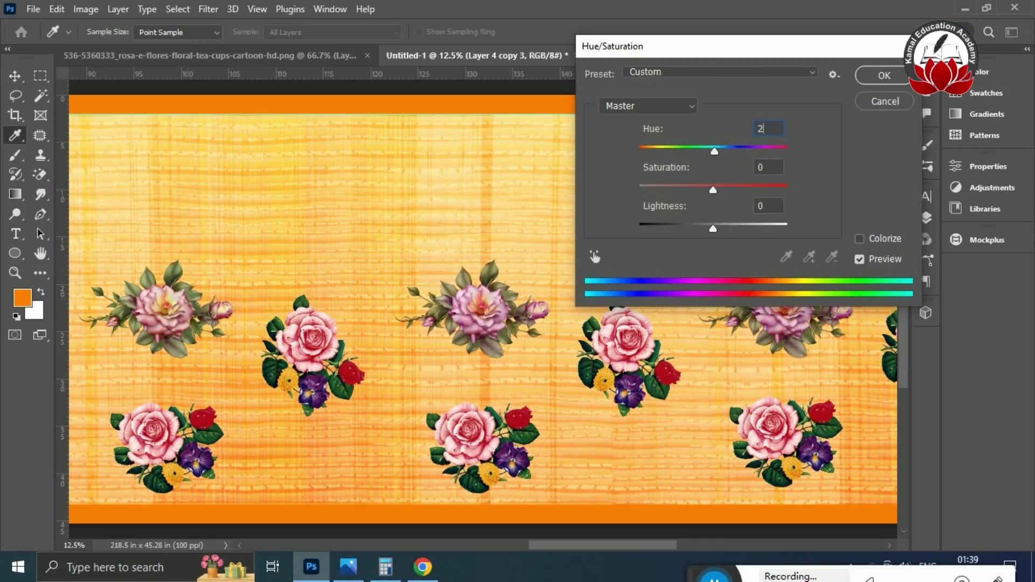
pyautogui.press('Return')
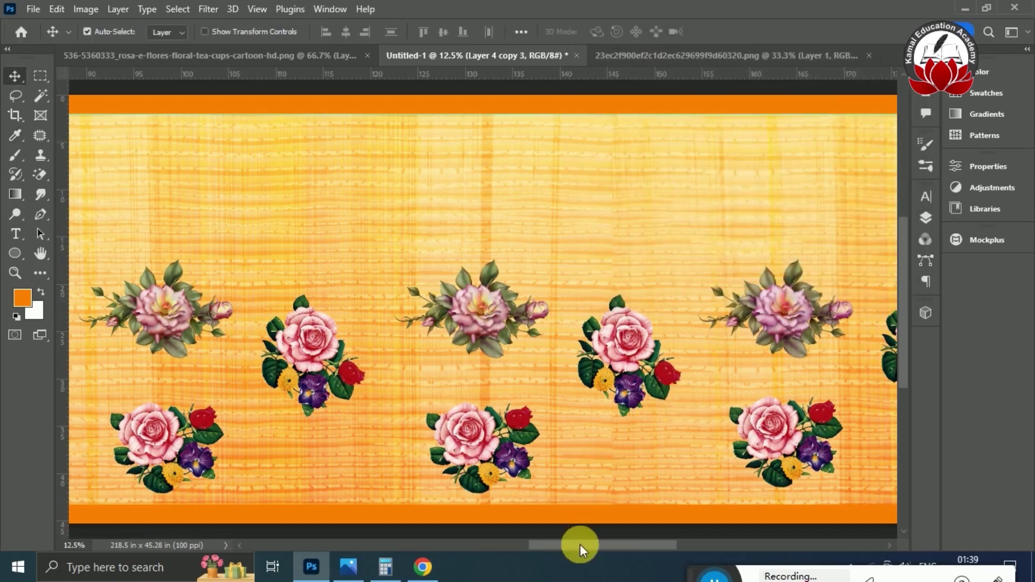
# Apply a Hue/Saturation adjustment with hue 20 to the fifth purple flower (Layer 4 copy 4).
pyautogui.moveTo(581, 545); pyautogui.dragTo(642, 546)
pyautogui.click(465, 317)
pyautogui.press('ctrl')
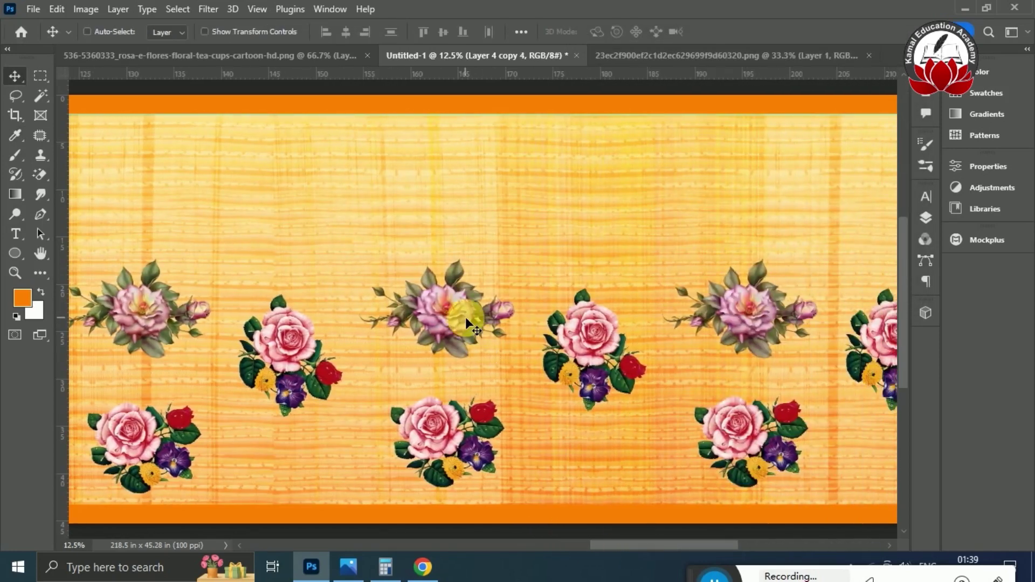
pyautogui.hotkey('ctrl', 'u')
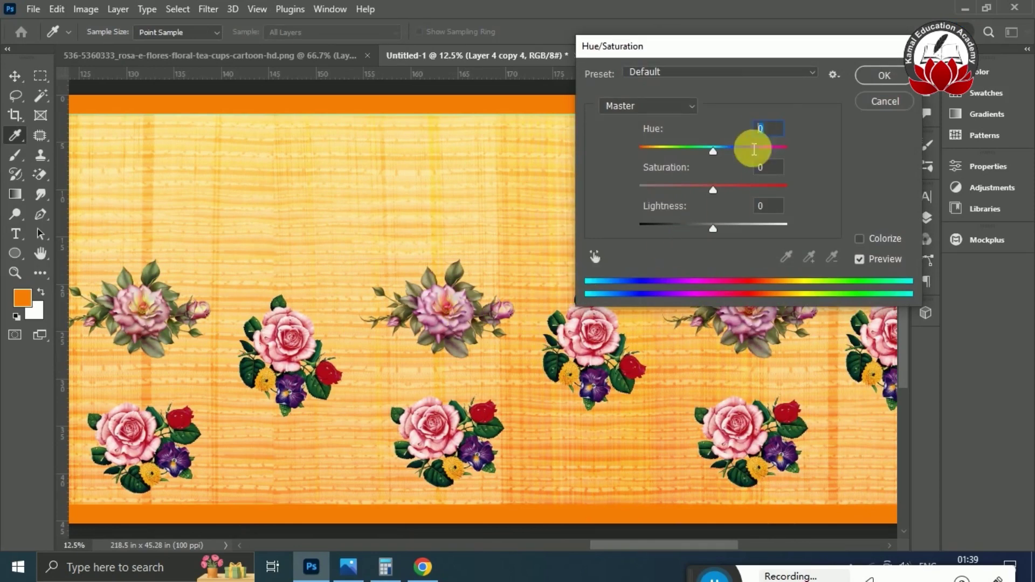
pyautogui.write('20')
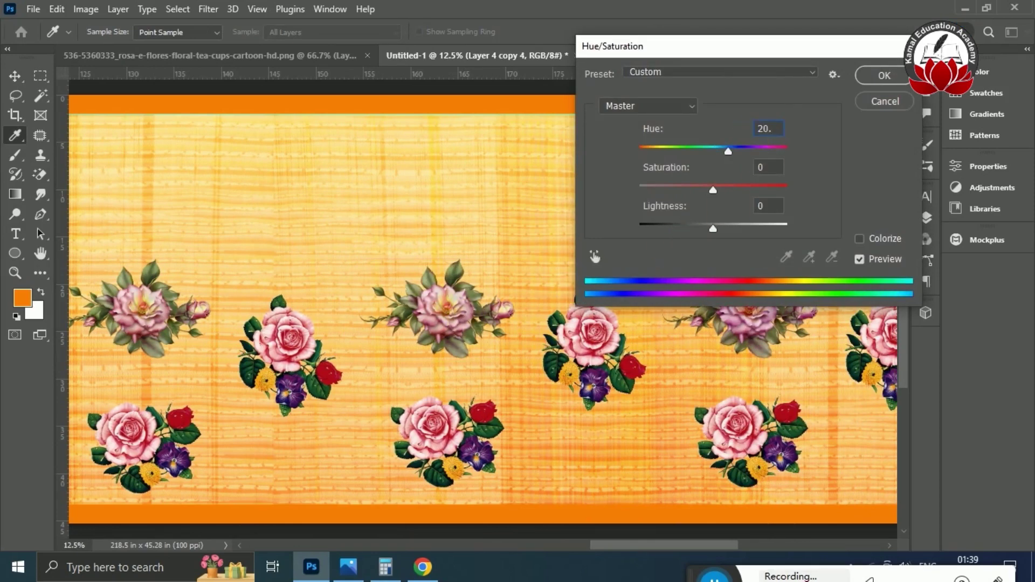
pyautogui.press('Return')
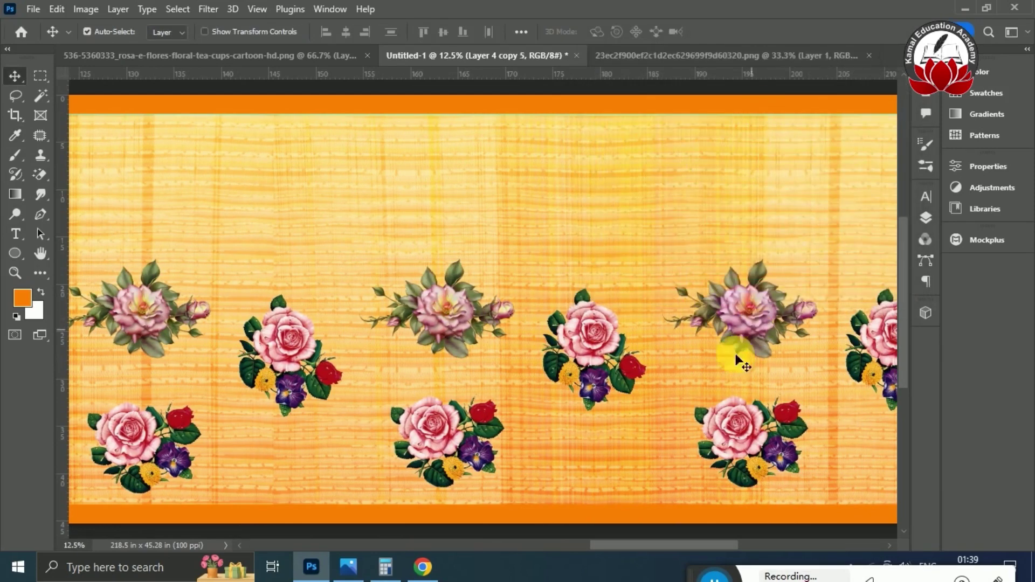
# Shift the hue of the last purple flower in the row (Layer 4 copy 5) by 20.
pyautogui.moveTo(665, 545); pyautogui.dragTo(726, 545)
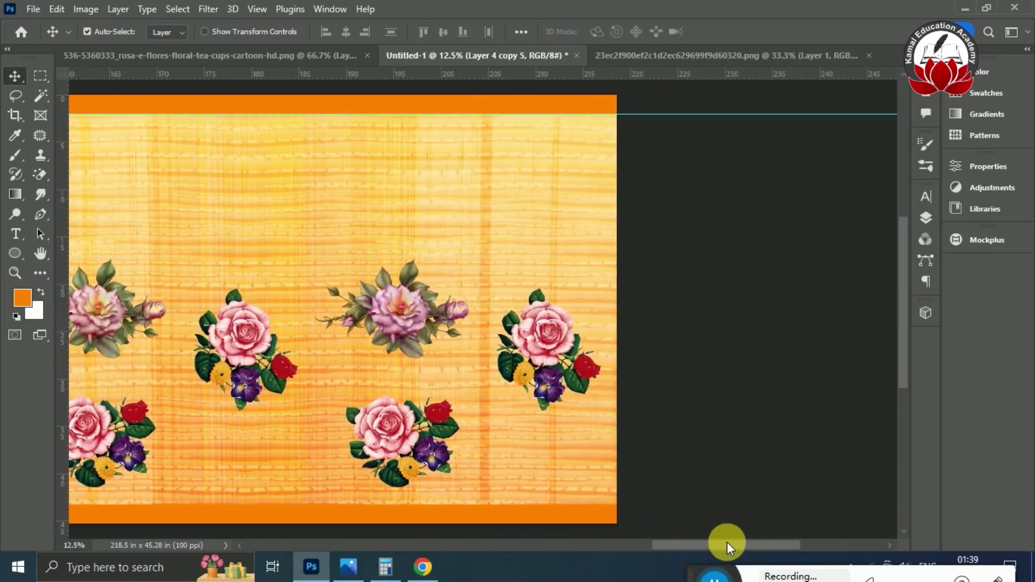
pyautogui.hotkey('ctrl', 'u')
pyautogui.click(777, 131)
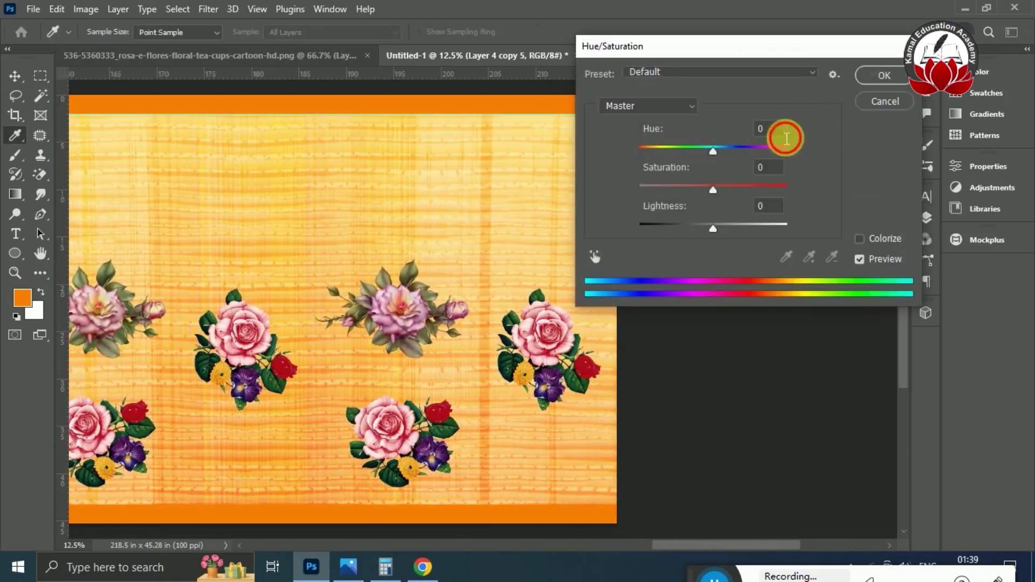
pyautogui.write('20')
pyautogui.press('Return')
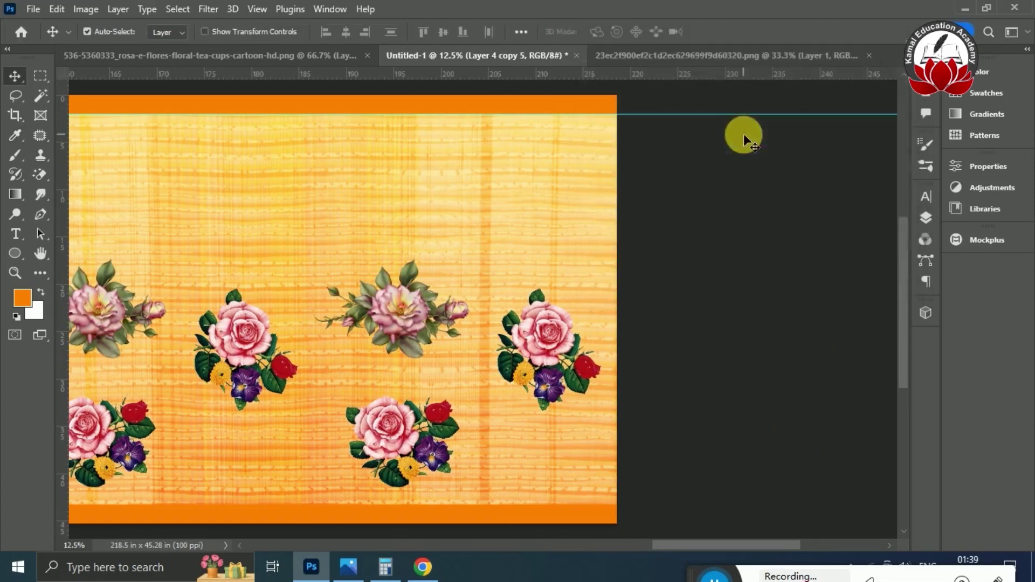
# Duplicate the first purple flower into the pallu's lower outer corner and rotate the copy clockwise about 50°.
pyautogui.moveTo(720, 549); pyautogui.dragTo(422, 522)
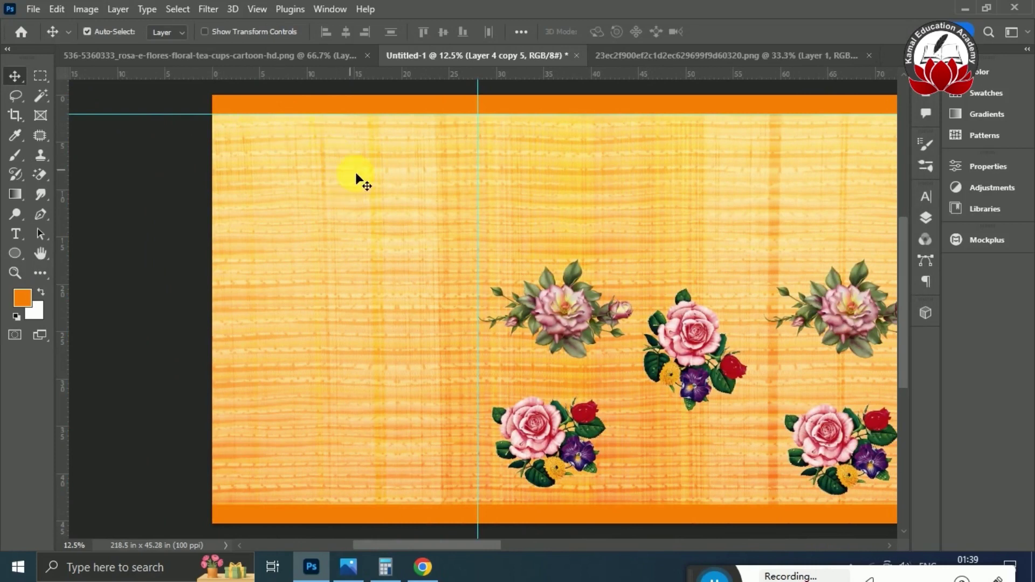
pyautogui.moveTo(549, 426); pyautogui.dragTo(561, 313)
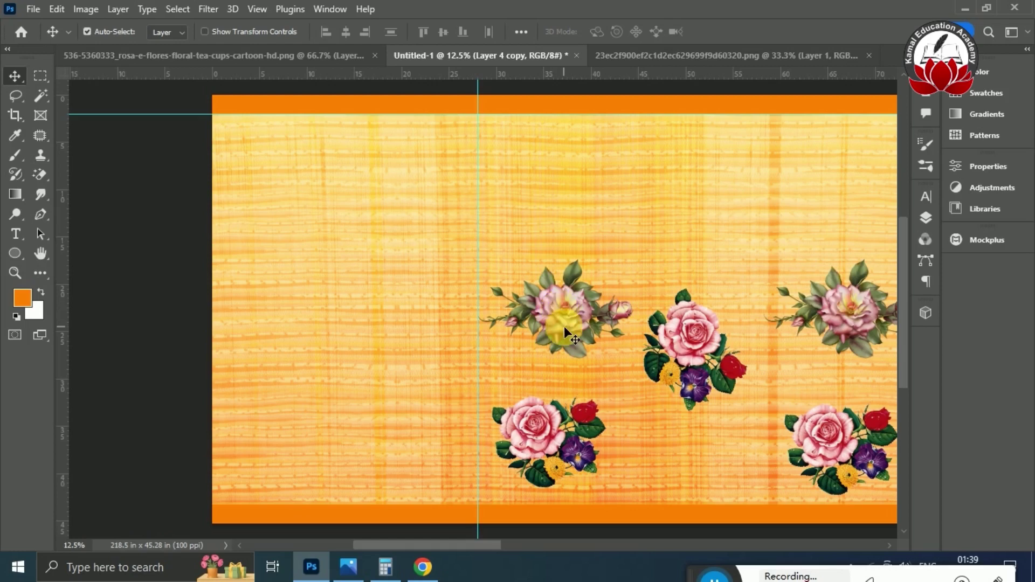
pyautogui.moveTo(564, 326); pyautogui.dragTo(290, 464)
pyautogui.hotkey('ctrl', 't')
pyautogui.moveTo(385, 406); pyautogui.dragTo(370, 478)
pyautogui.moveTo(282, 462); pyautogui.dragTo(272, 453)
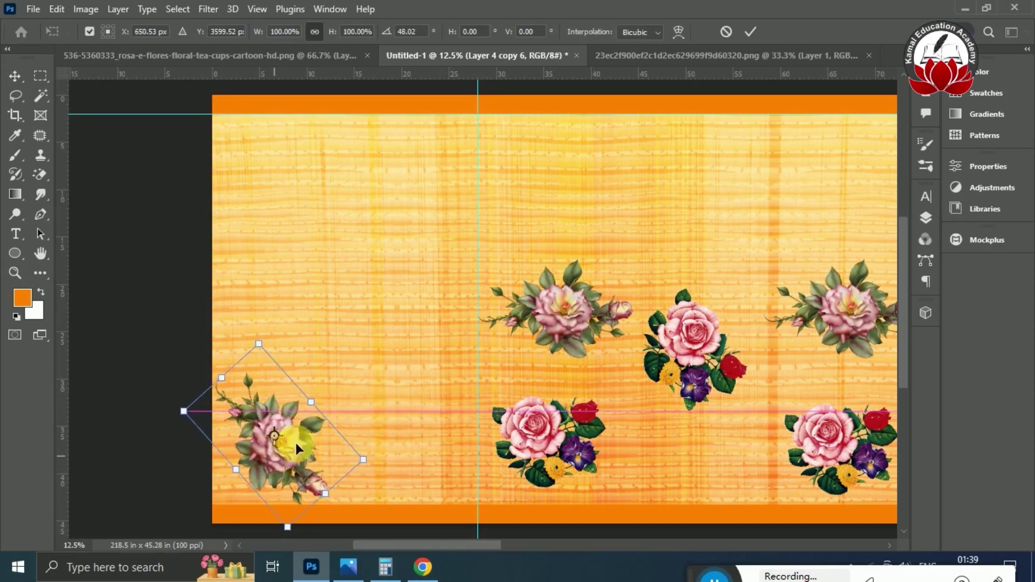
pyautogui.moveTo(396, 446)
pyautogui.mouseDown()
pyautogui.moveTo(393, 474)
pyautogui.moveTo(407, 458)
pyautogui.mouseUp()
pyautogui.doubleClick(302, 458)
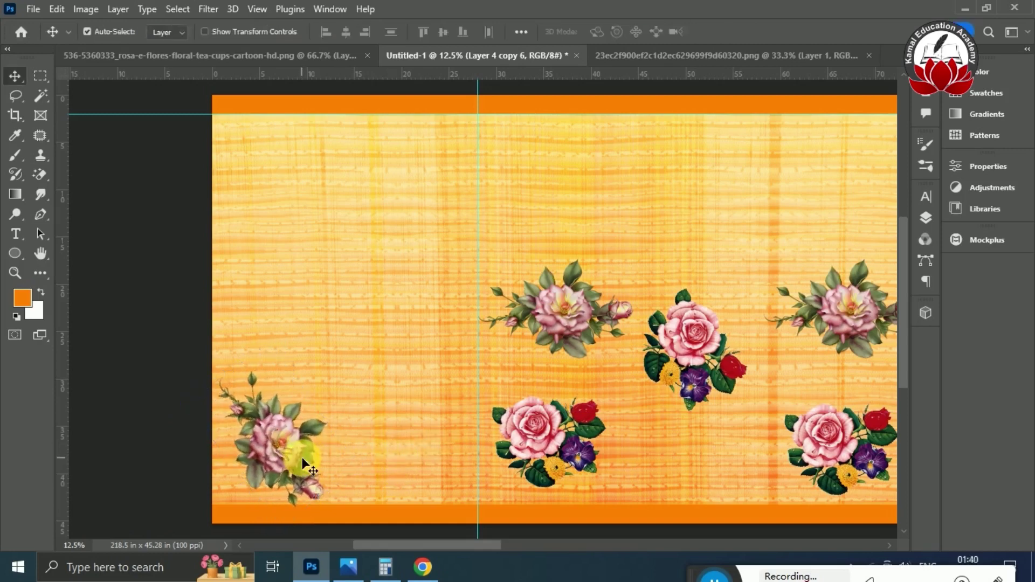
# Stack two copies of the rose bouquet above the pallu's corner flower, rotating the upper copy to 162.39°.
pyautogui.moveTo(693, 354); pyautogui.dragTo(279, 340)
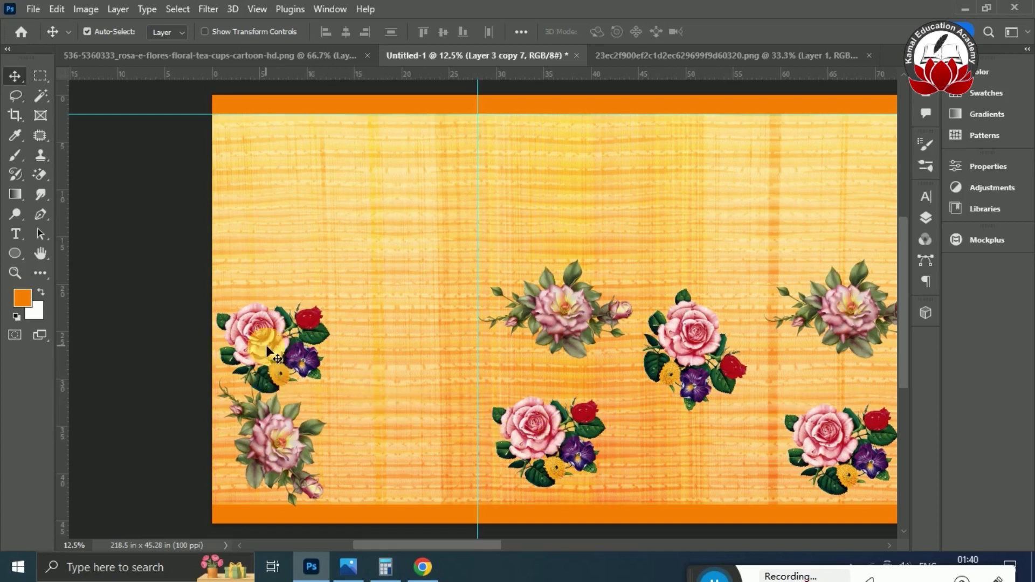
pyautogui.keyDown('alt'); pyautogui.moveTo(278, 344); pyautogui.dragTo(267, 267); pyautogui.keyUp('alt')
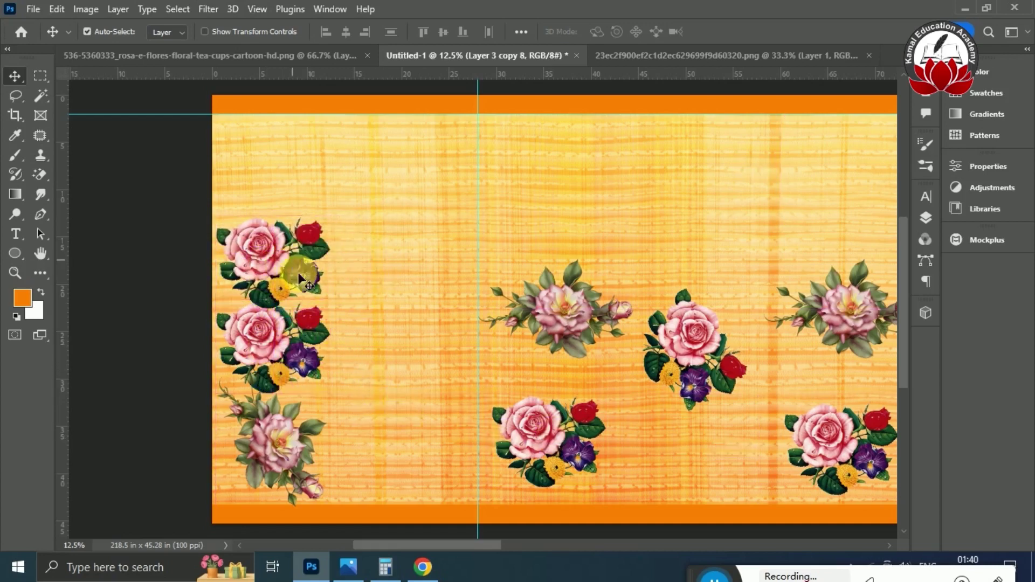
pyautogui.hotkey('ctrl', 't')
pyautogui.moveTo(353, 316); pyautogui.dragTo(284, 242)
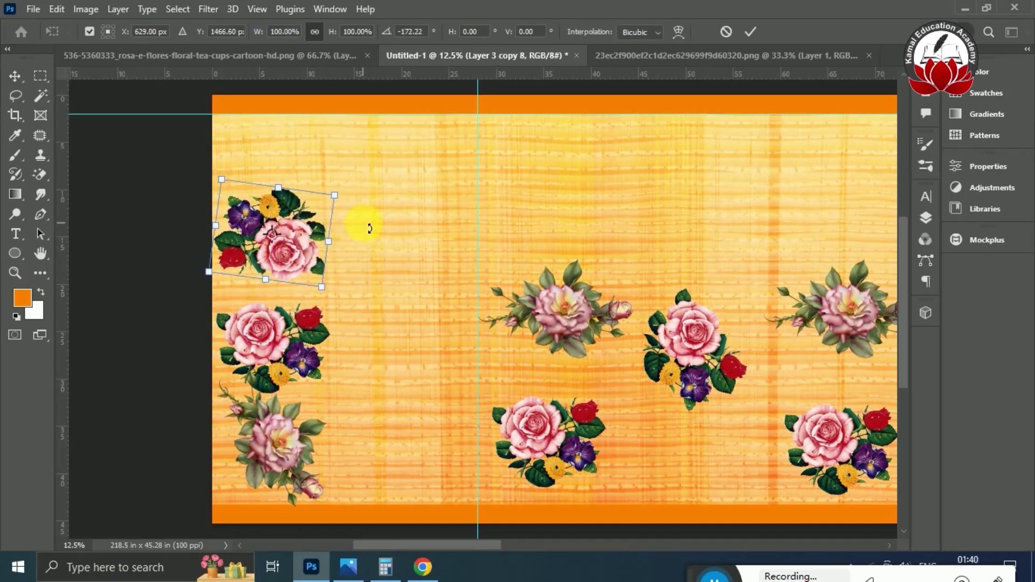
pyautogui.moveTo(367, 227); pyautogui.dragTo(368, 196)
pyautogui.moveTo(293, 246); pyautogui.dragTo(293, 264)
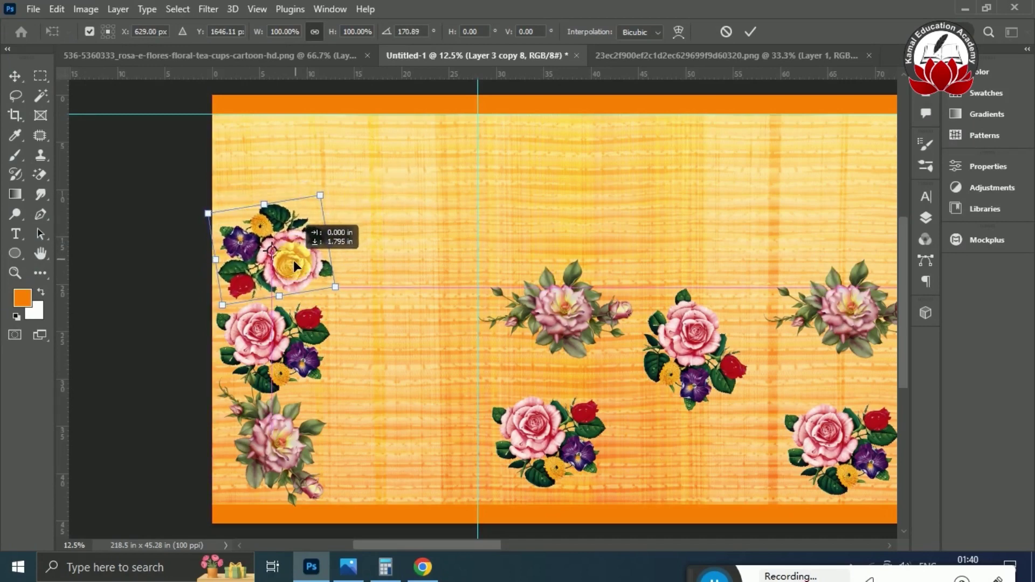
pyautogui.moveTo(361, 308); pyautogui.dragTo(351, 277)
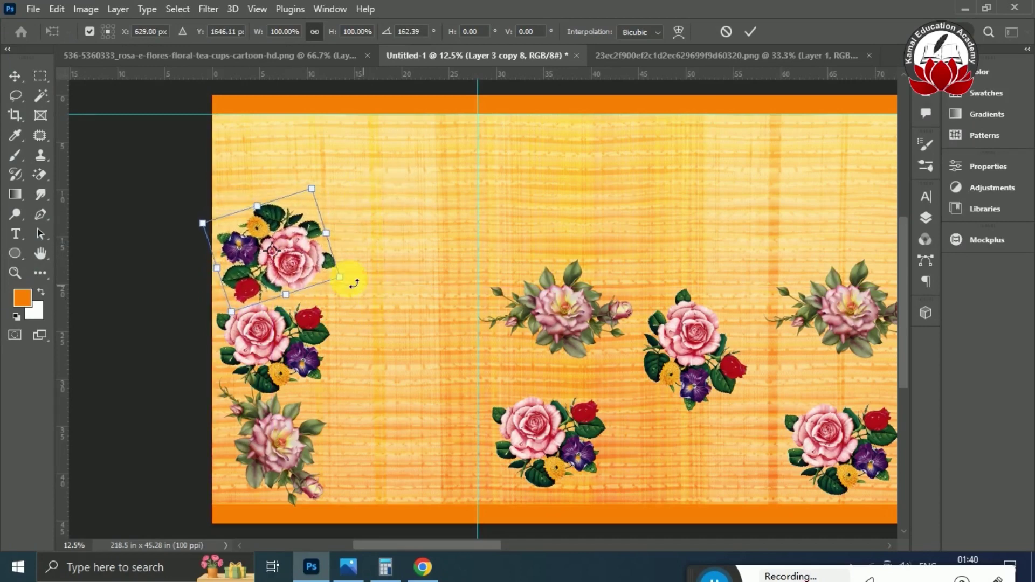
pyautogui.moveTo(303, 248); pyautogui.dragTo(309, 257)
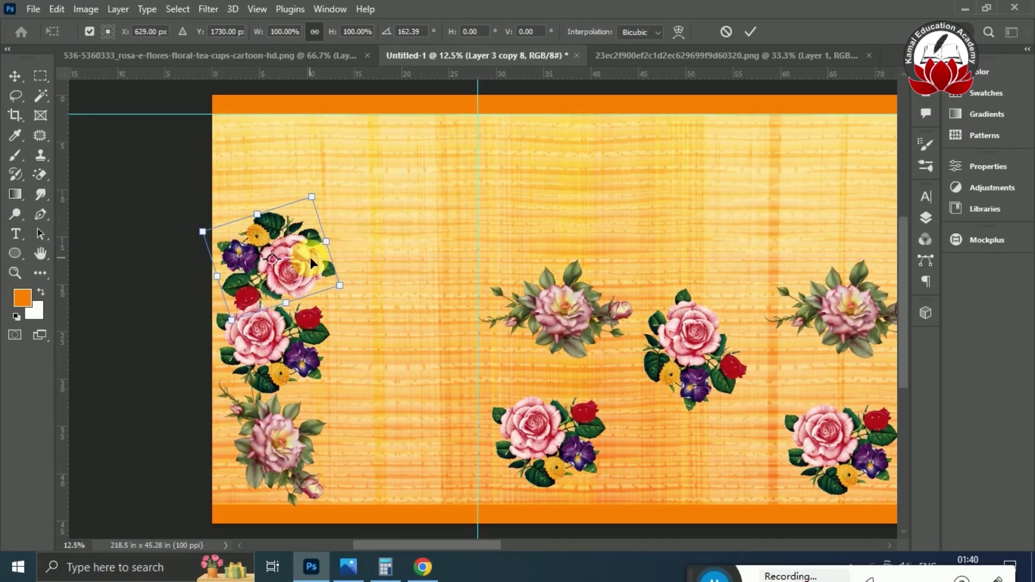
pyautogui.press('Return')
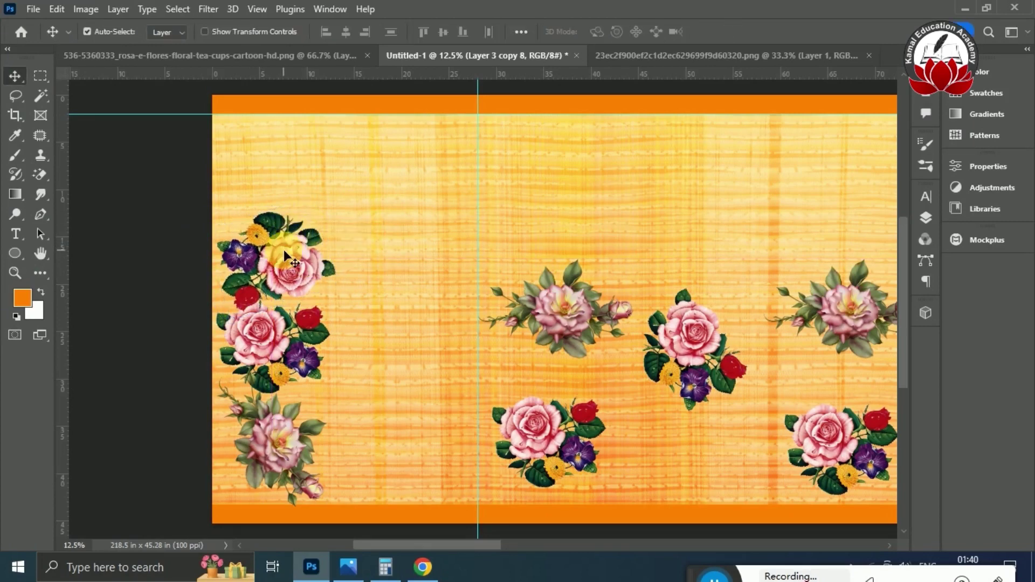
# Place a rose bouquet copy beside the pallu's corner flower and duplicate the rotated bouquet to the top of the column.
pyautogui.click(559, 427)
pyautogui.moveTo(558, 432); pyautogui.dragTo(397, 458)
pyautogui.moveTo(388, 453); pyautogui.dragTo(564, 331)
pyautogui.hotkey('shift', 'Up')
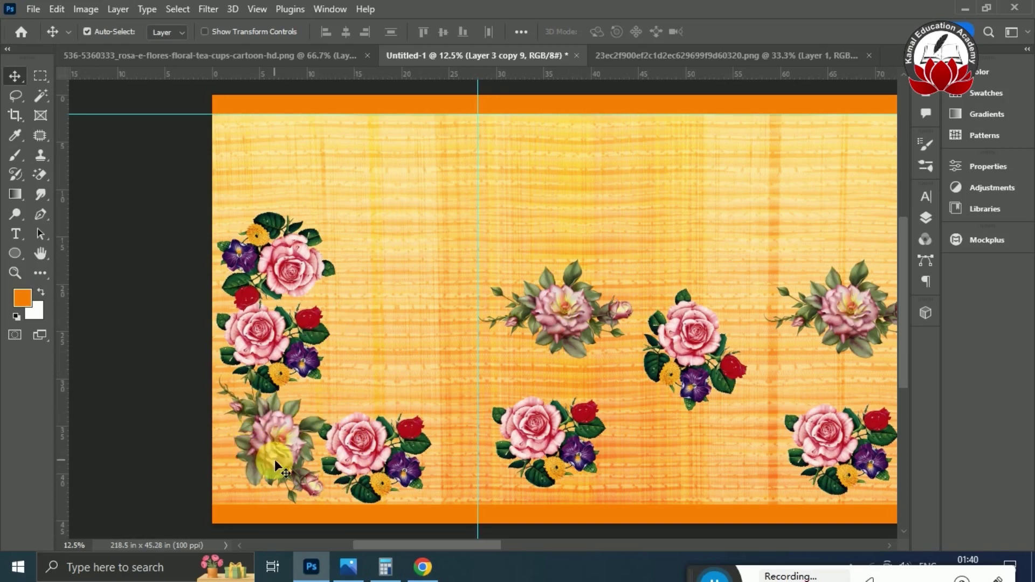
pyautogui.click(278, 255)
pyautogui.moveTo(304, 254); pyautogui.dragTo(279, 178)
# Examine the floral arrangement across the whole saree and around the pallu.
pyautogui.click(412, 170)
pyautogui.hotkey('ctrl', '-')
pyautogui.hotkey('ctrl', '-')
pyautogui.hotkey('ctrl', '-')
pyautogui.hotkey('ctrl', '-')
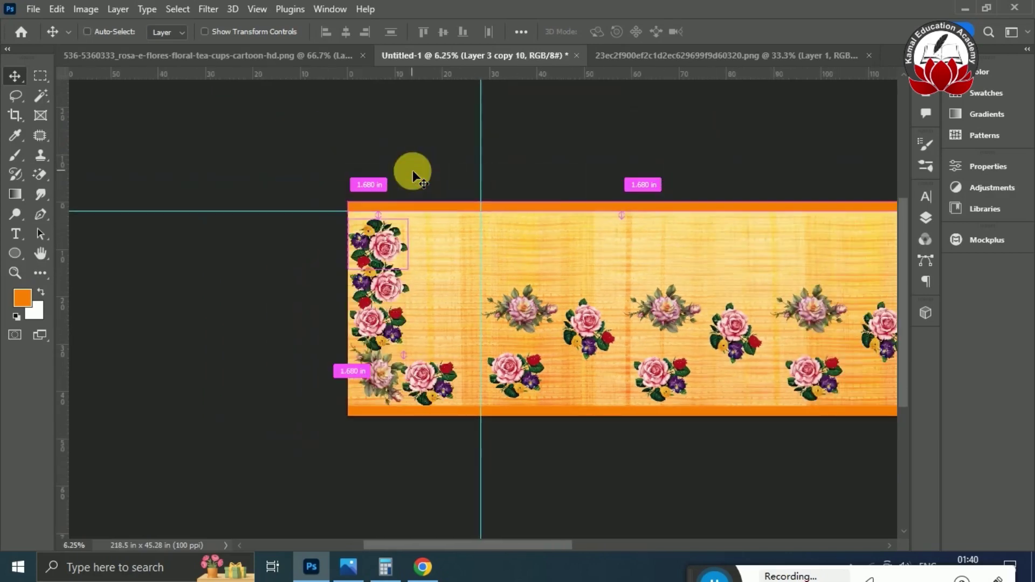
pyautogui.hotkey('ctrl', '0')
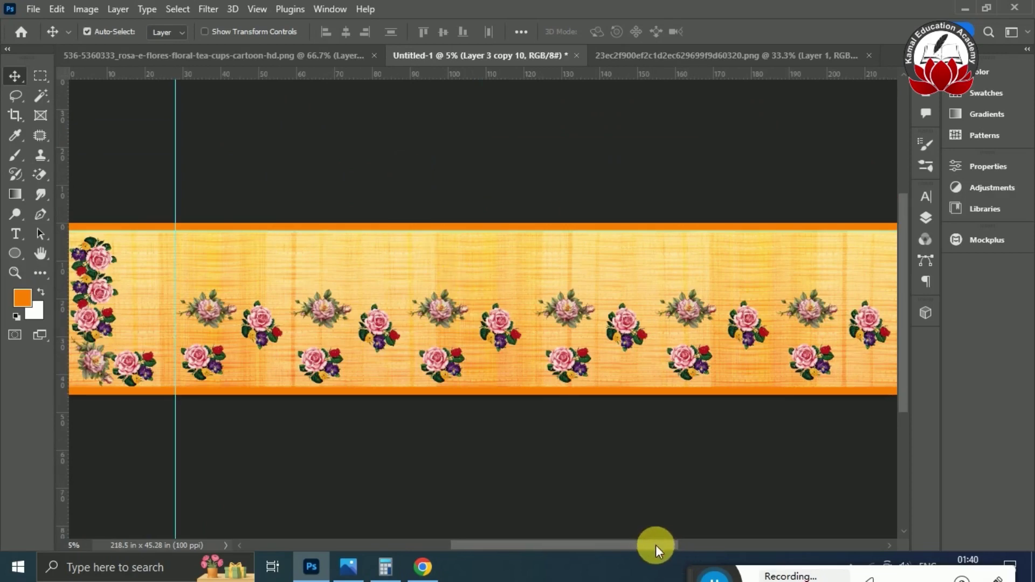
pyautogui.moveTo(656, 544); pyautogui.dragTo(601, 545)
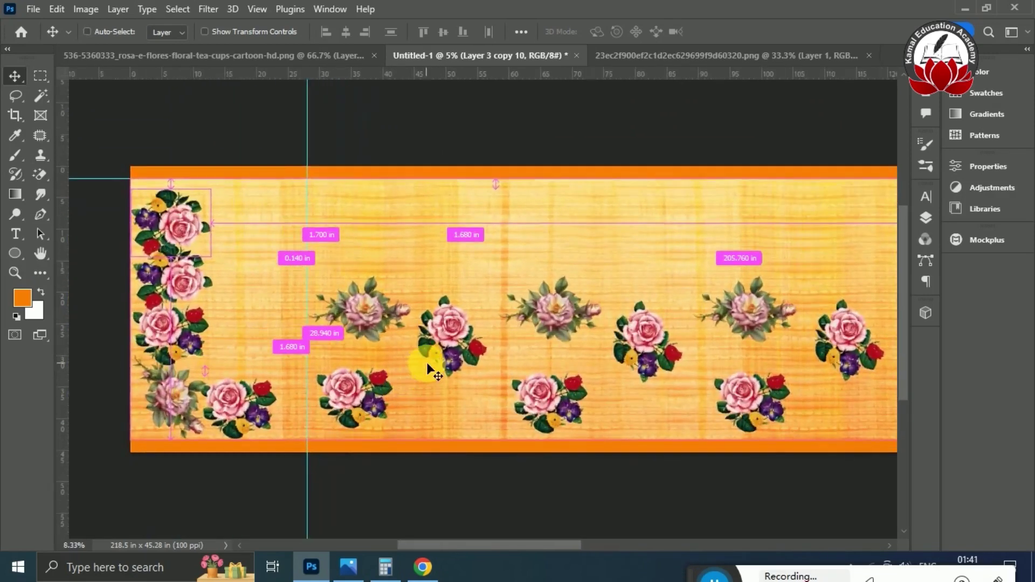
pyautogui.hotkey('ctrl', '+')
pyautogui.hotkey('ctrl', '+')
pyautogui.hotkey('ctrl', '+')
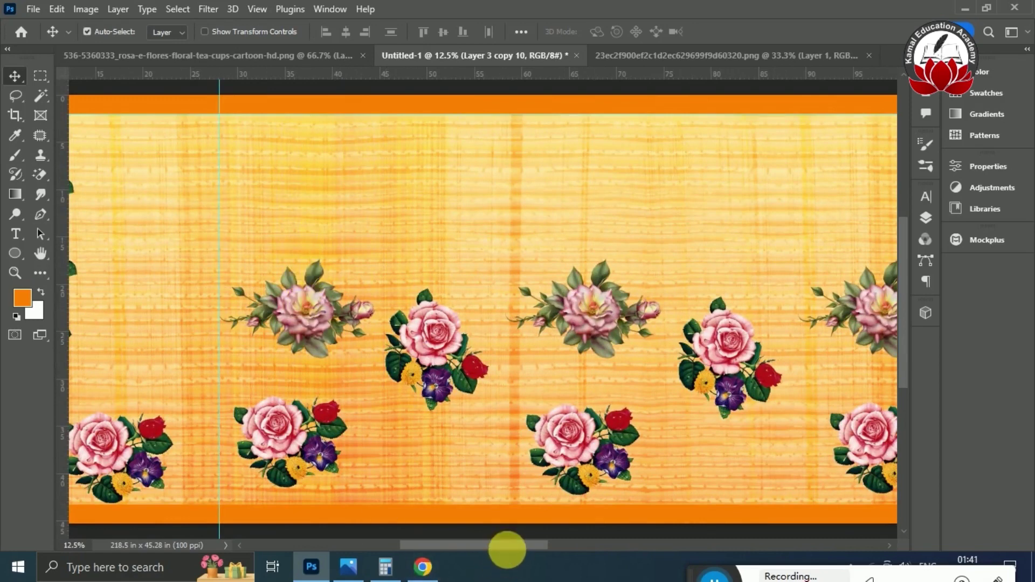
pyautogui.moveTo(503, 547); pyautogui.dragTo(446, 550)
# Apply Selective Color to the pallu's corner purple flower, setting Greens to Cyan +17, Magenta -100, Yellow +100 and Black +100 percent.
pyautogui.click(348, 433)
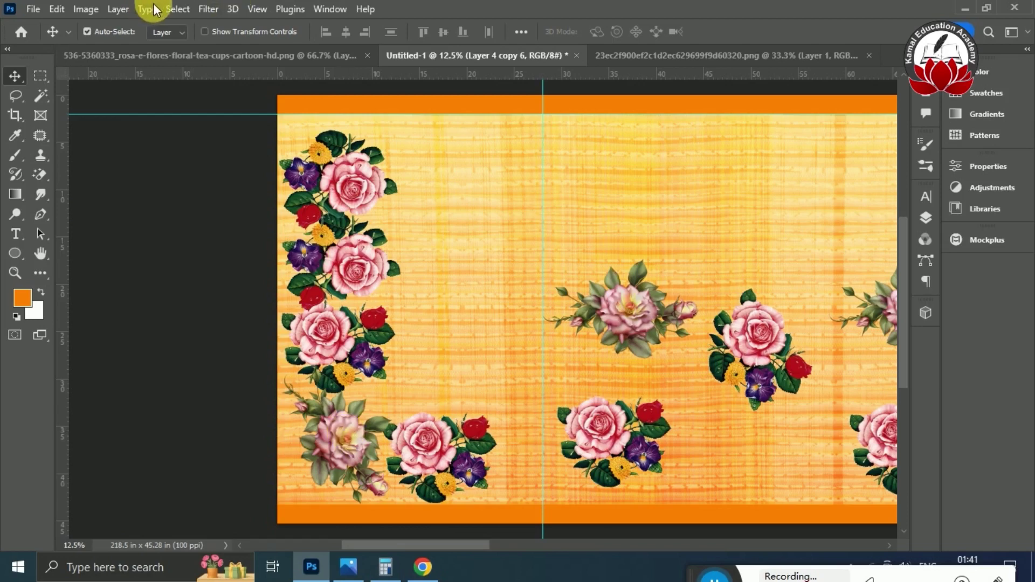
pyautogui.click(82, 9)
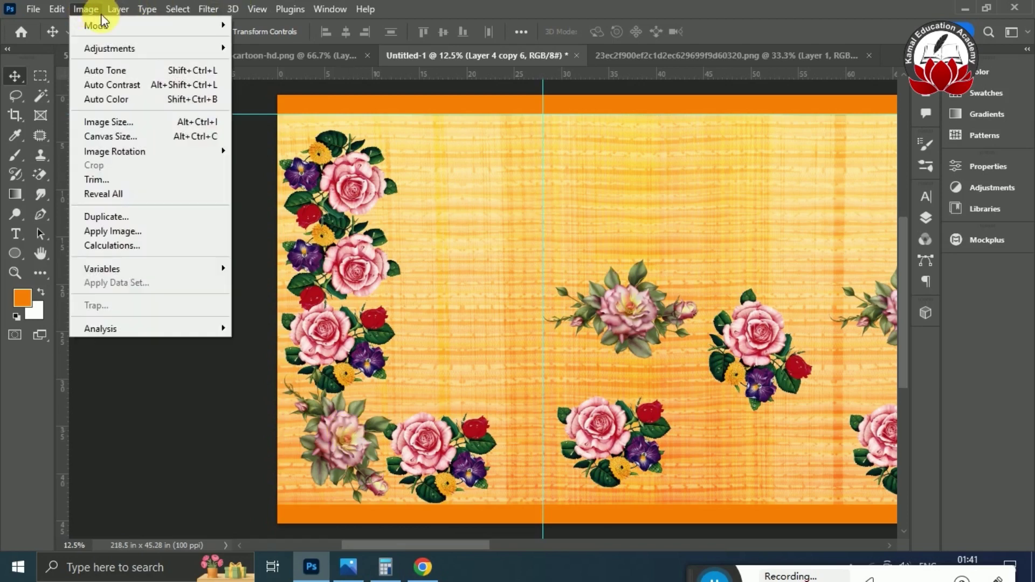
pyautogui.moveTo(128, 47)
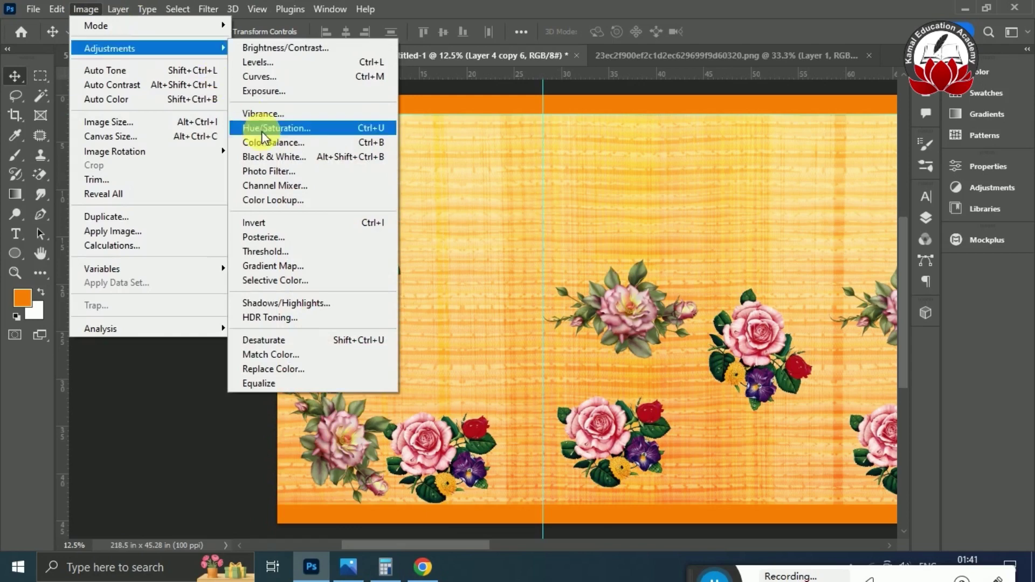
pyautogui.click(308, 280)
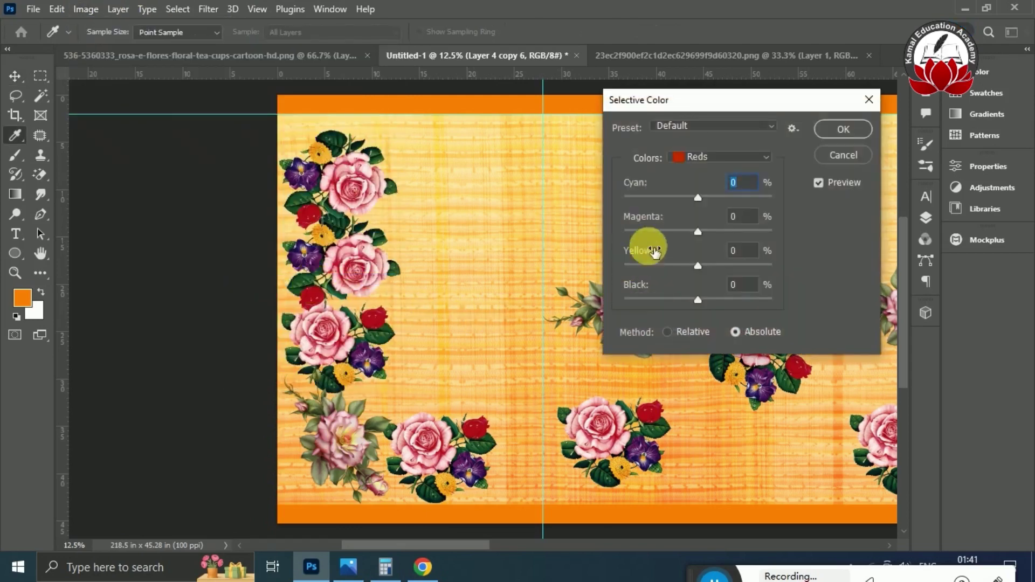
pyautogui.click(374, 425)
pyautogui.click(698, 232)
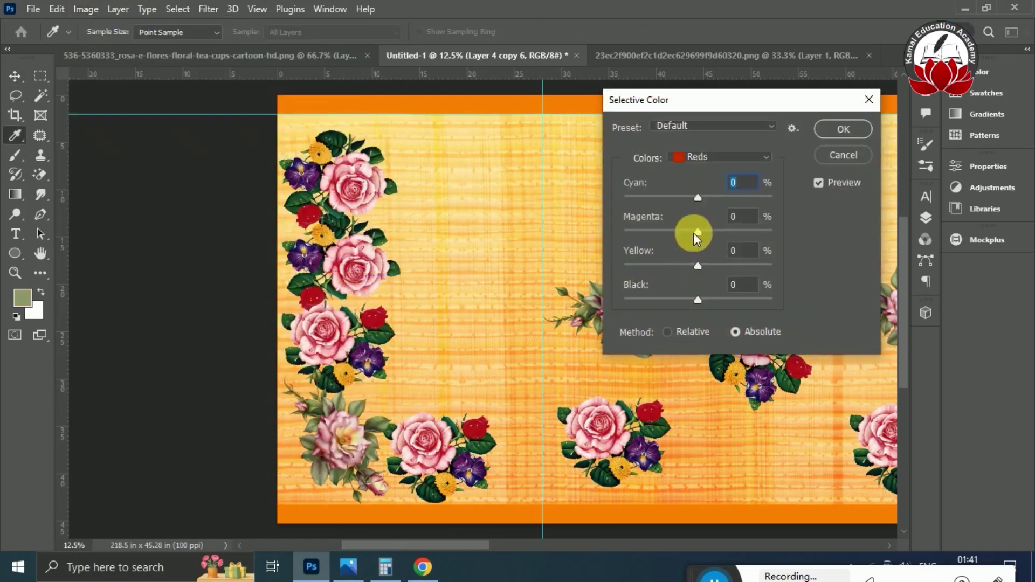
pyautogui.click(706, 165)
pyautogui.click(701, 187)
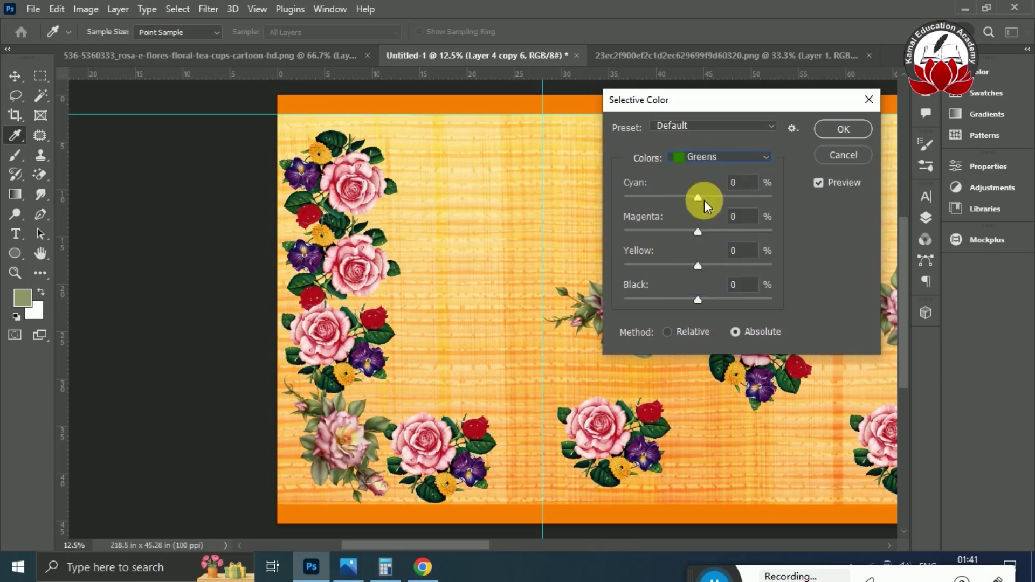
pyautogui.moveTo(698, 198); pyautogui.dragTo(596, 254)
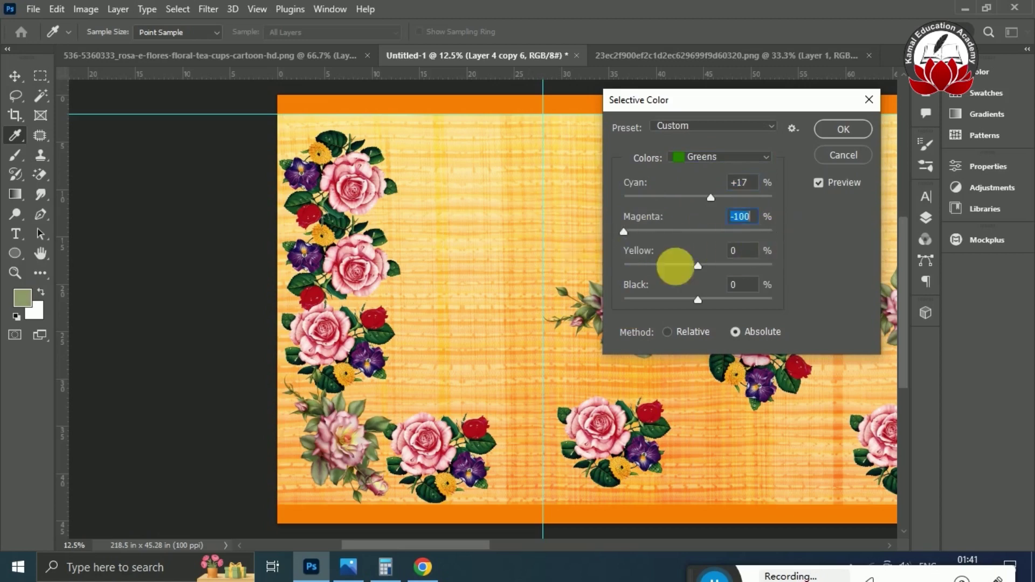
pyautogui.moveTo(696, 265); pyautogui.dragTo(802, 277)
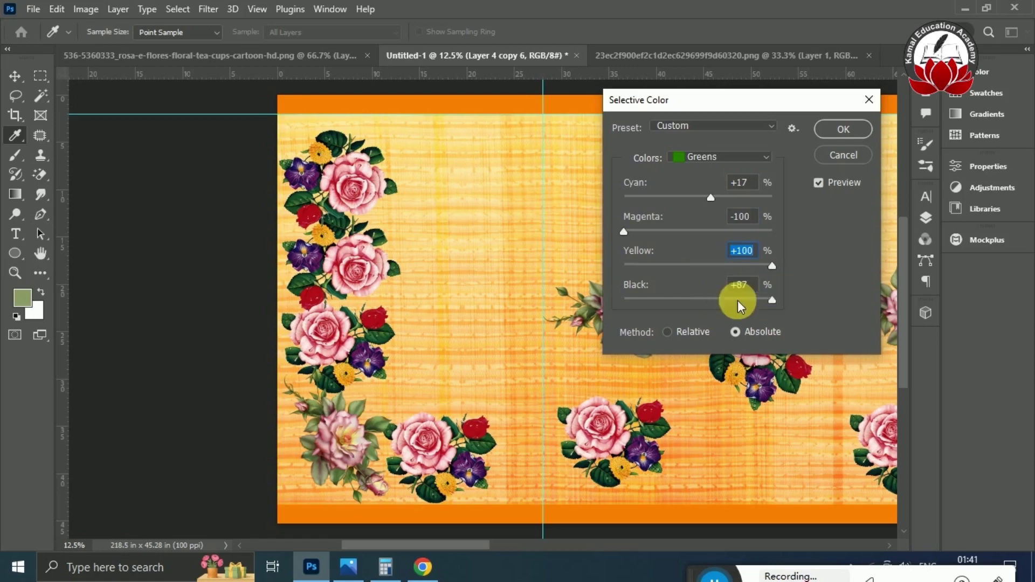
pyautogui.moveTo(585, 304); pyautogui.dragTo(830, 301)
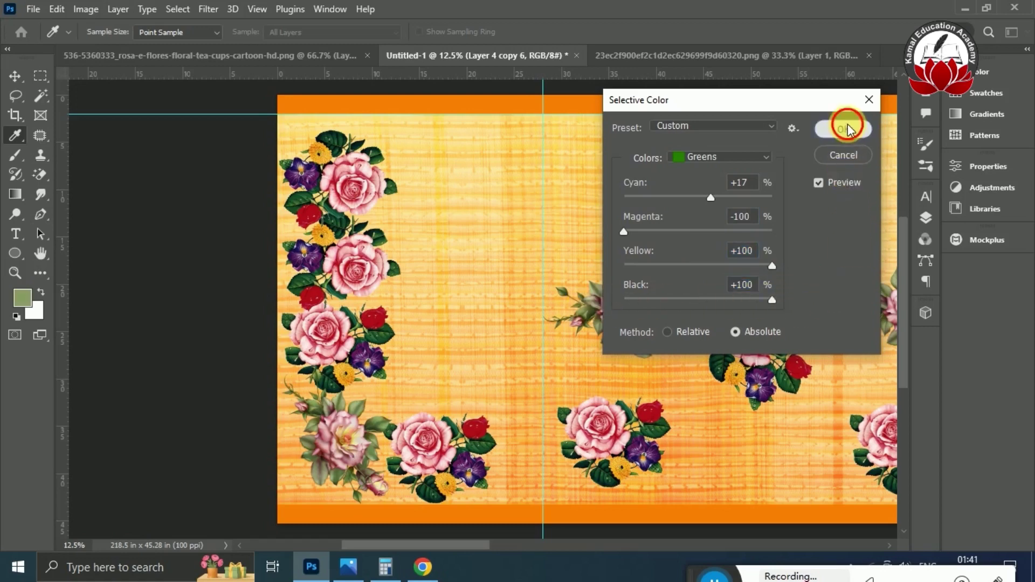
pyautogui.click(846, 126)
# Review the floral layout along the saree from the pallu into the body.
pyautogui.hotkey('ctrl', '-')
pyautogui.hotkey('ctrl', '-')
pyautogui.hotkey('ctrl', '-')
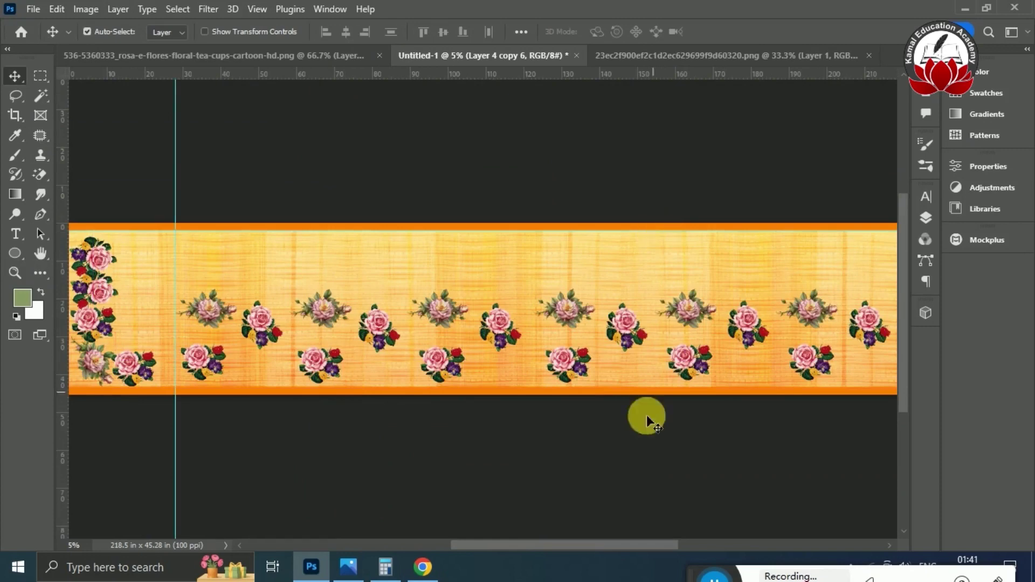
pyautogui.moveTo(590, 542); pyautogui.dragTo(610, 562)
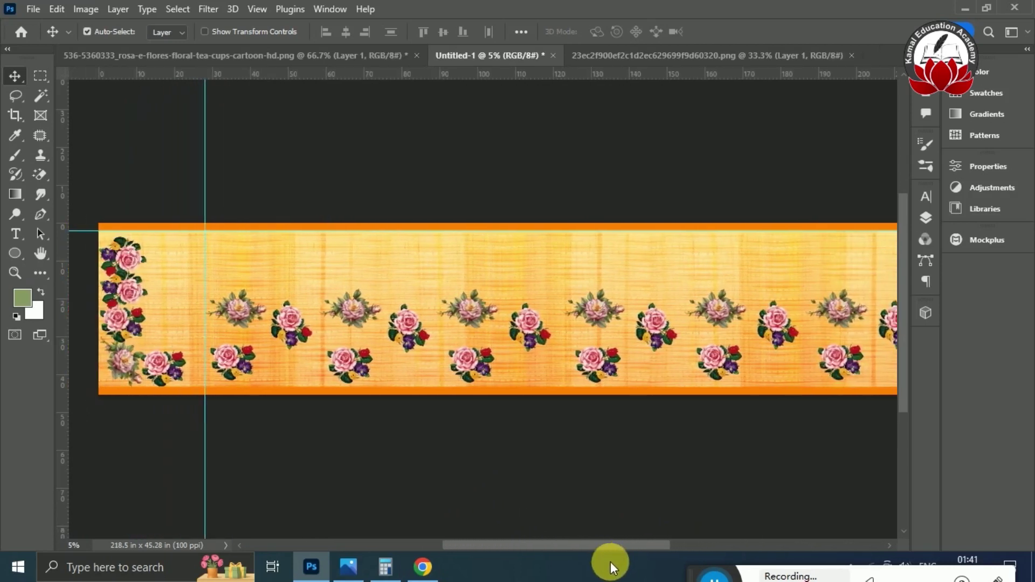
pyautogui.hotkey('ctrl', '+')
pyautogui.hotkey('ctrl', '+')
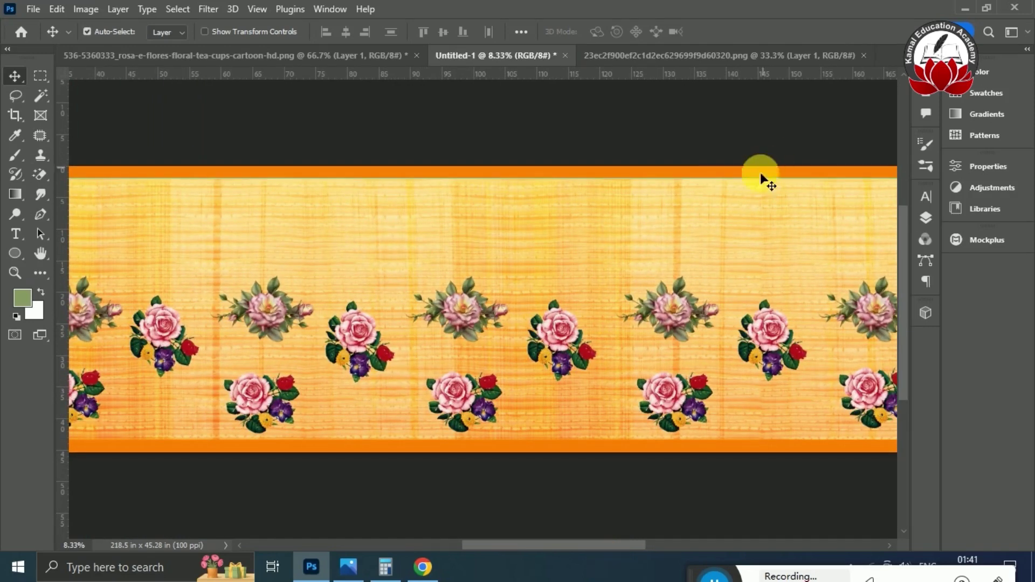
# Duplicate all border and flower layers from Layer 2 up to Layer 4 copy 5 and merge the duplicates into one layer.
pyautogui.click(985, 167)
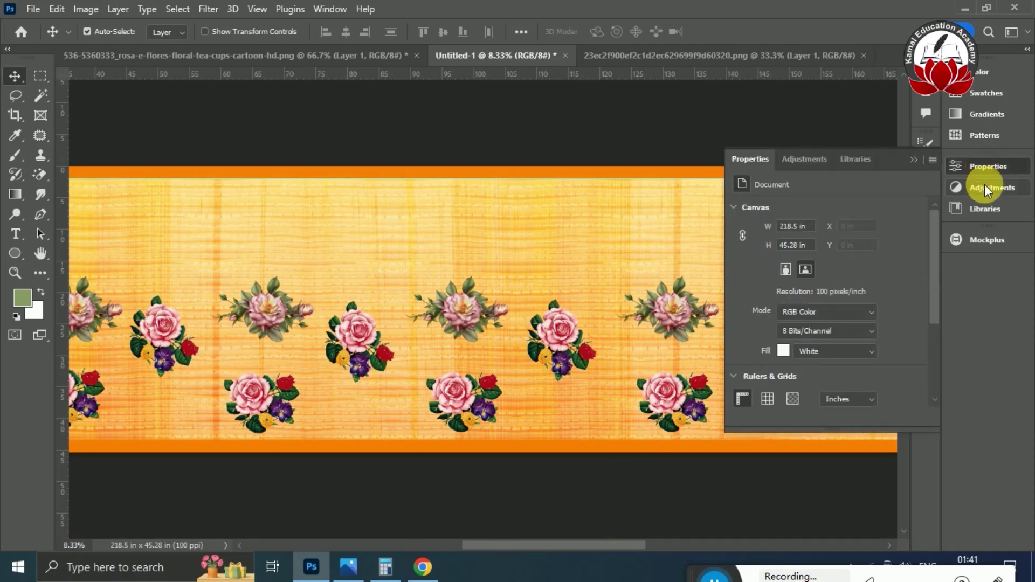
pyautogui.click(985, 184)
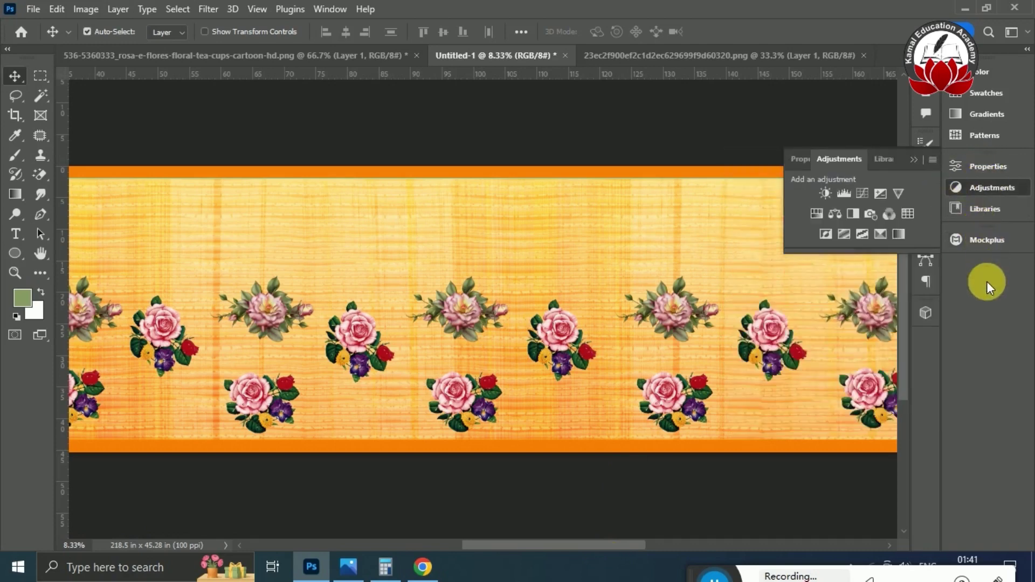
pyautogui.press('F7')
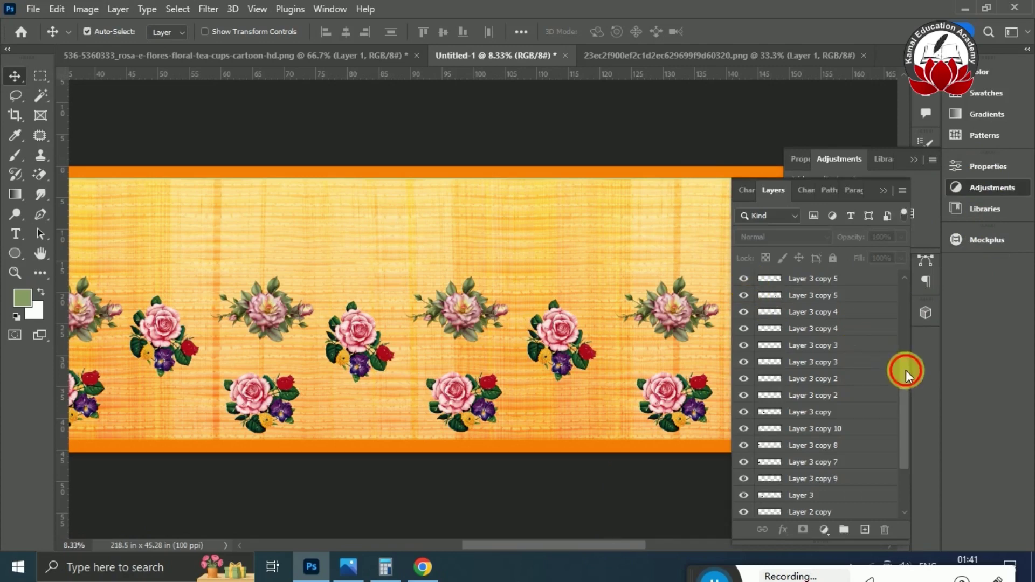
pyautogui.moveTo(906, 370); pyautogui.dragTo(913, 471)
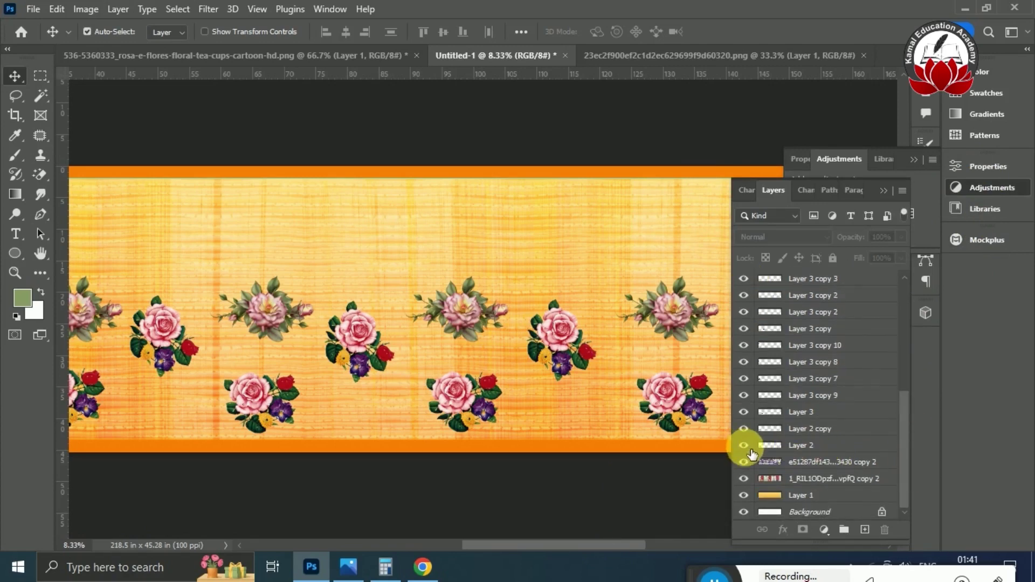
pyautogui.click(802, 449)
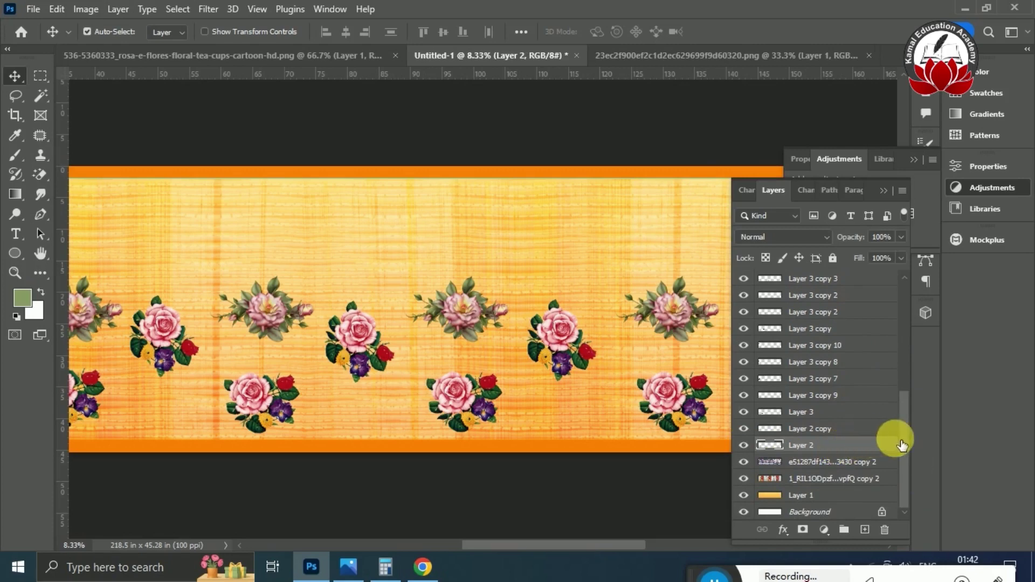
pyautogui.moveTo(905, 439); pyautogui.dragTo(917, 261)
pyautogui.keyDown('shift'); pyautogui.click(832, 285); pyautogui.keyUp('shift')
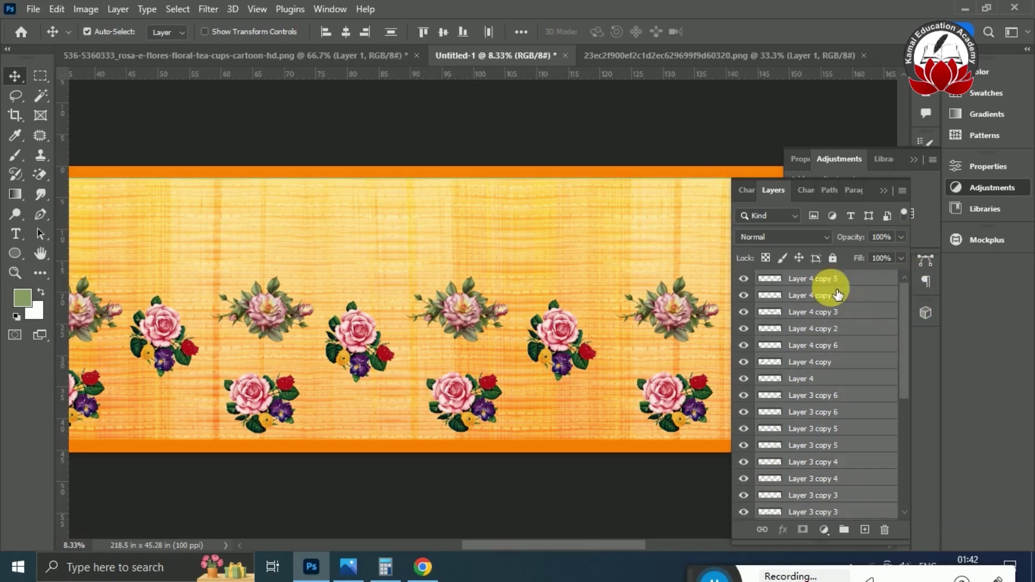
pyautogui.hotkey('ctrl', 'j')
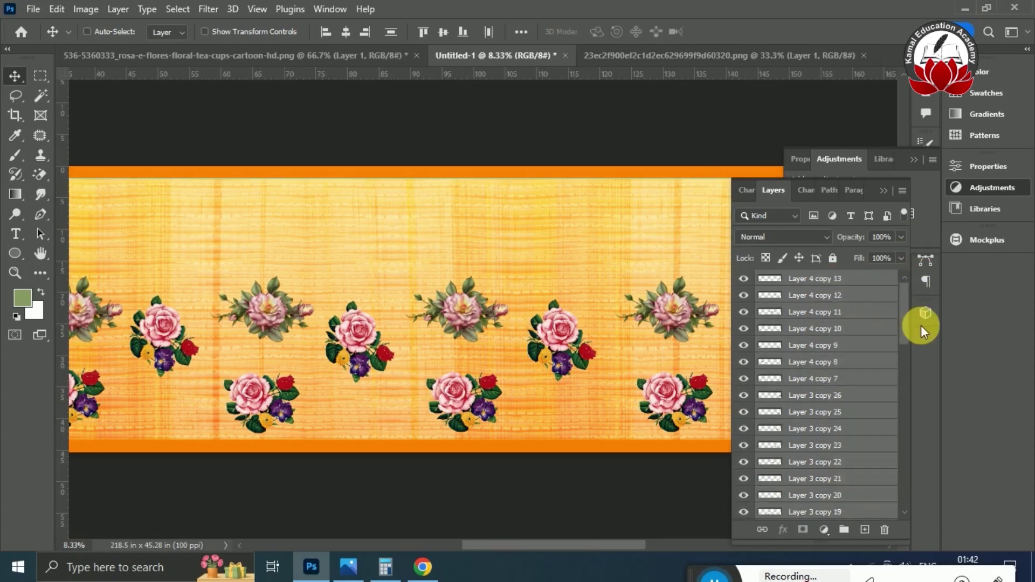
pyautogui.hotkey('ctrl', 'e')
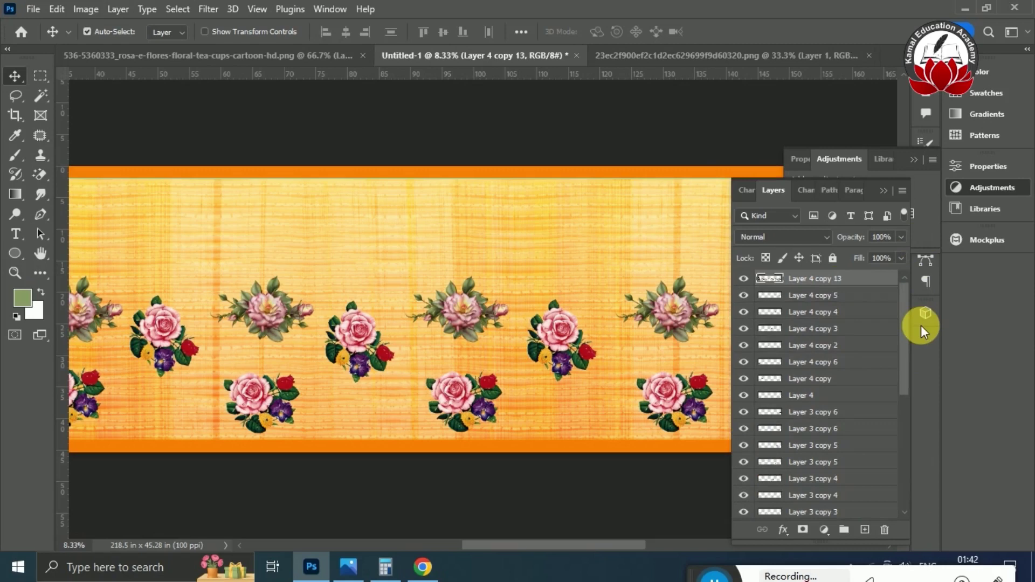
# Fill the merged copy's outlines with near-black 040404 and place that layer directly beneath Layer 2 as a shadow.
pyautogui.keyDown('ctrl'); pyautogui.click(770, 280); pyautogui.keyUp('ctrl')
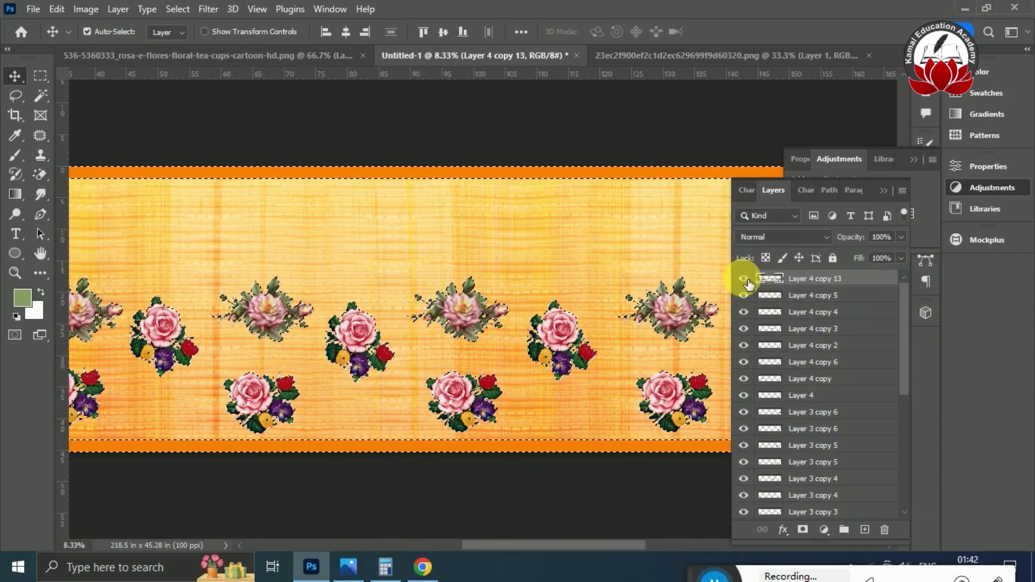
pyautogui.click(24, 296)
pyautogui.click(561, 477)
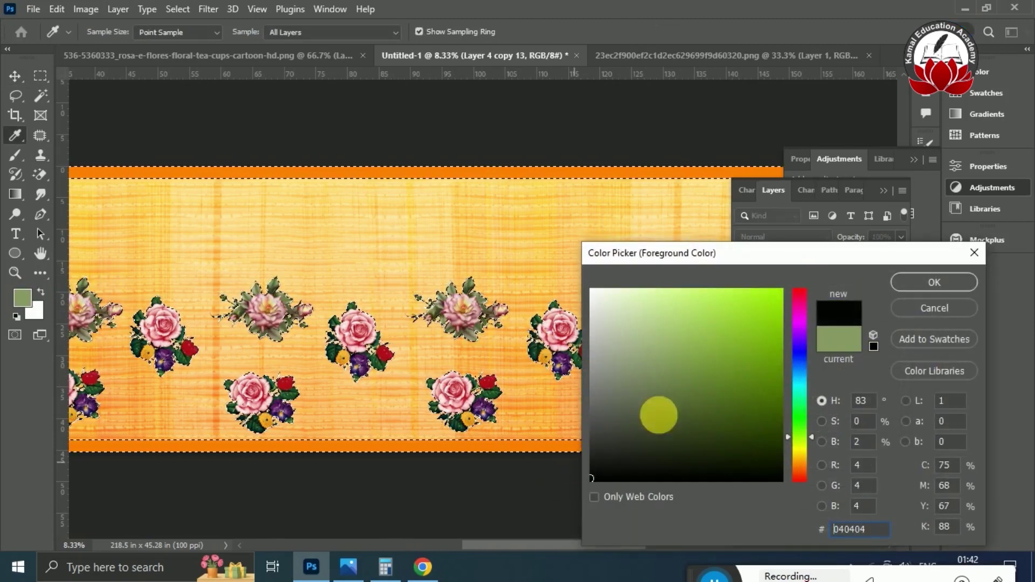
pyautogui.click(928, 279)
pyautogui.press('v')
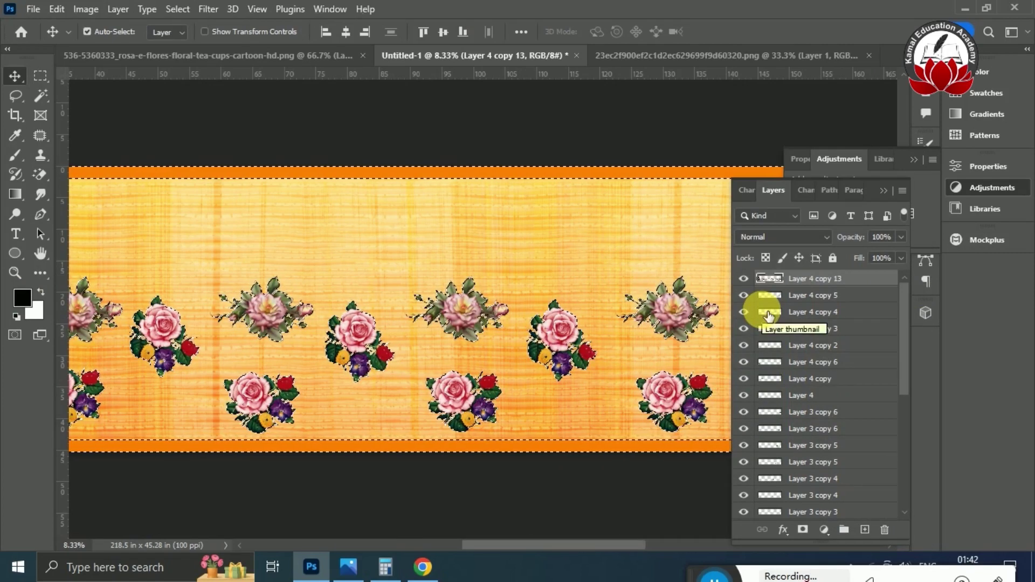
pyautogui.hotkey('alt', 'BackSpace')
pyautogui.hotkey('ctrl', 'd')
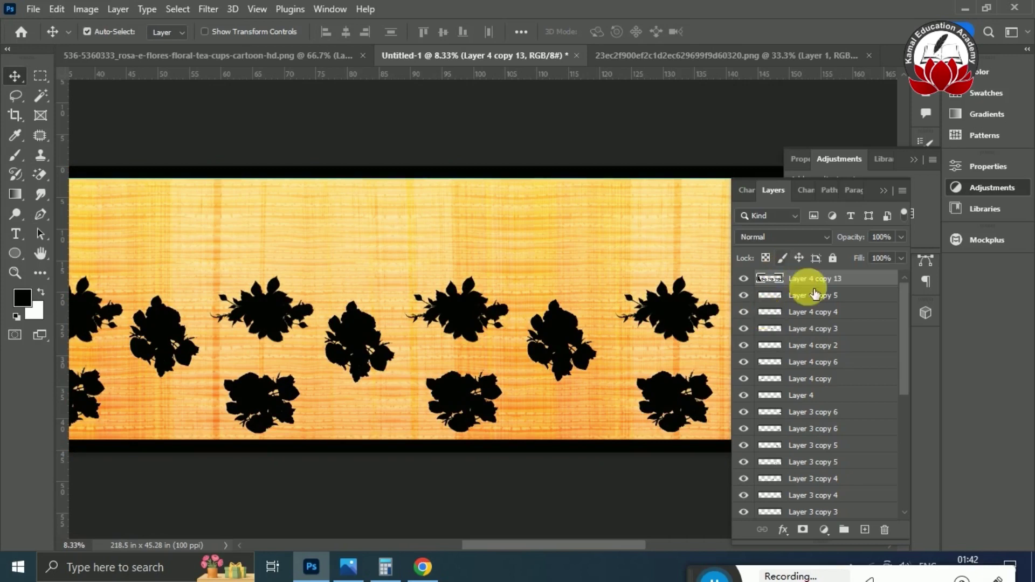
pyautogui.moveTo(836, 281); pyautogui.dragTo(846, 462)
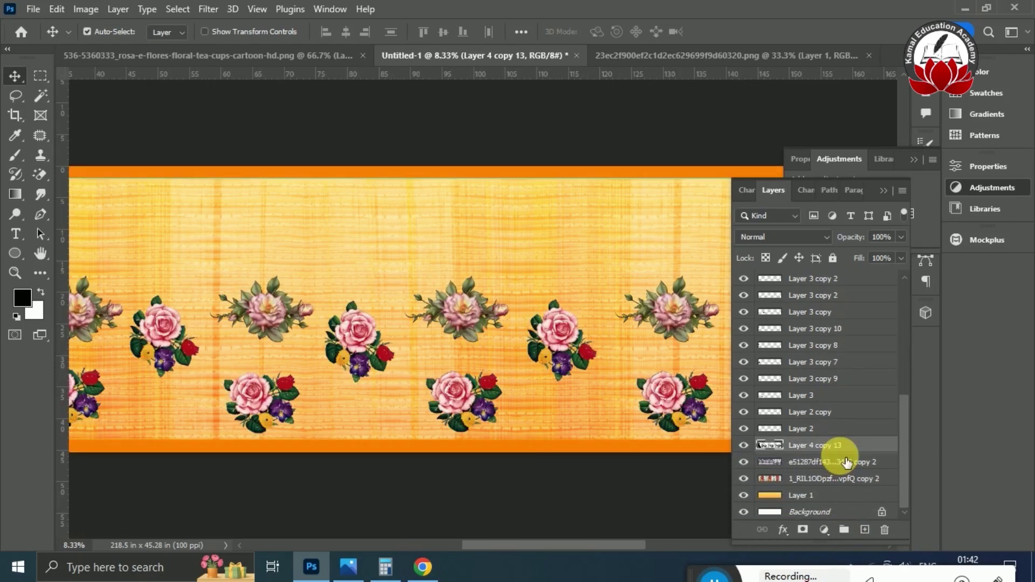
# Soften the black silhouette layer with a Gaussian Blur of 8.8 pixels radius.
pyautogui.hotkey('ctrl', '+')
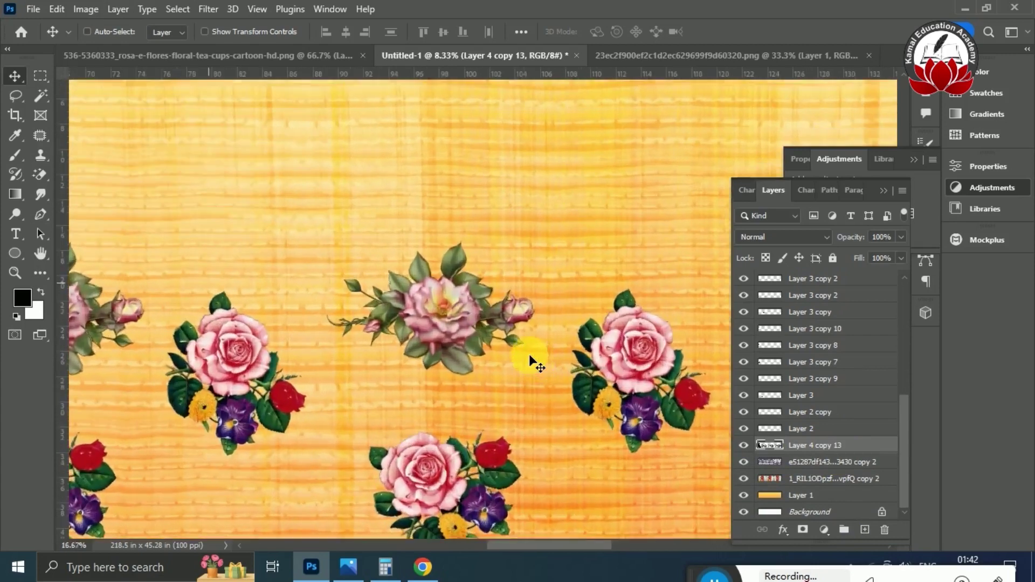
pyautogui.hotkey('ctrl', '+')
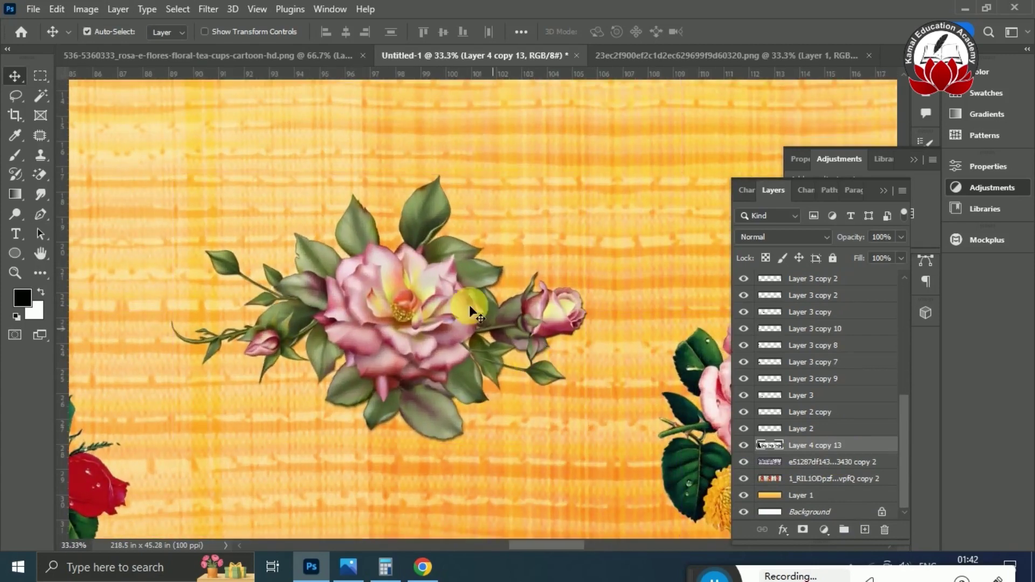
pyautogui.click(211, 10)
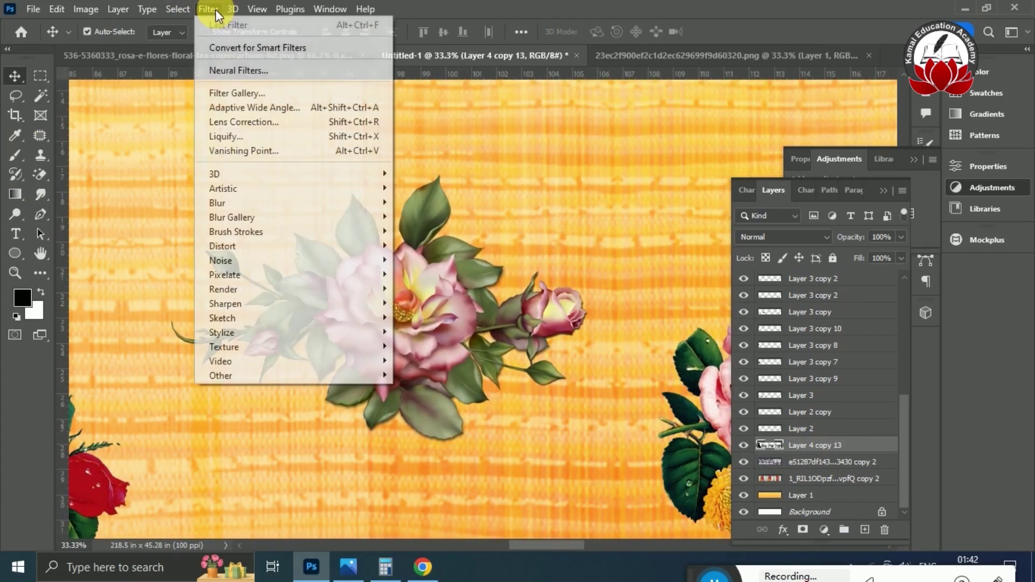
pyautogui.moveTo(347, 211)
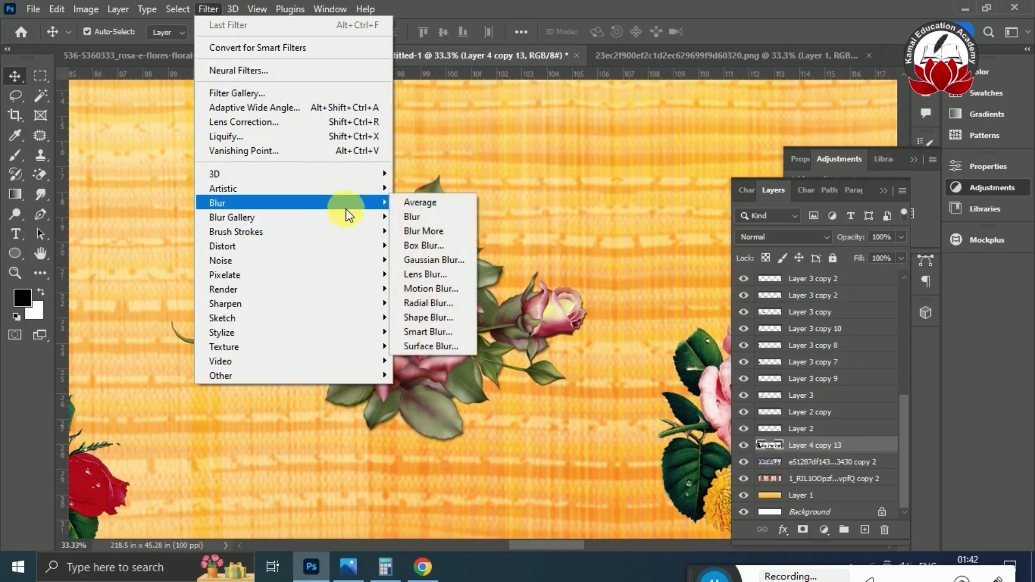
pyautogui.click(434, 260)
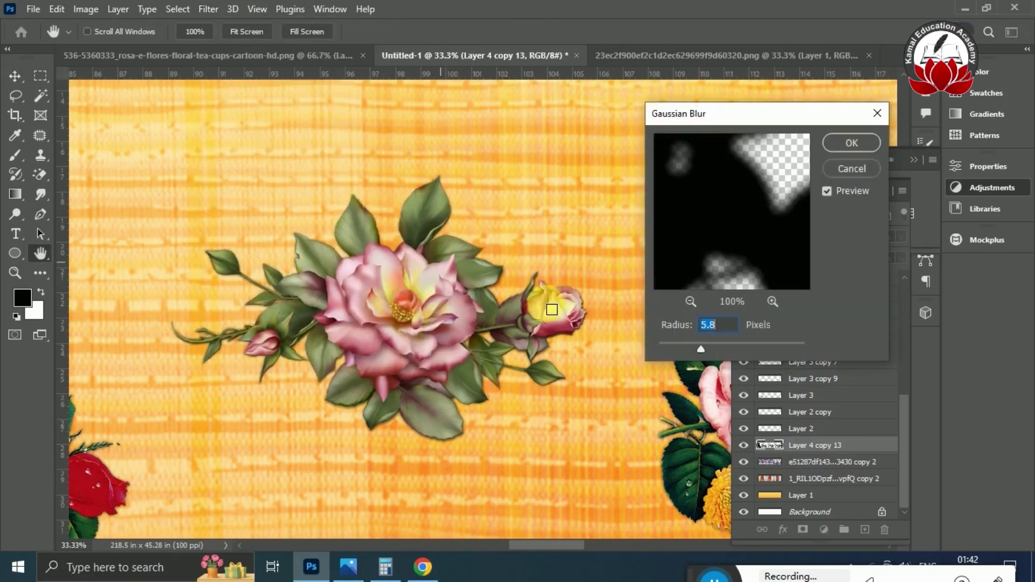
pyautogui.click(725, 345)
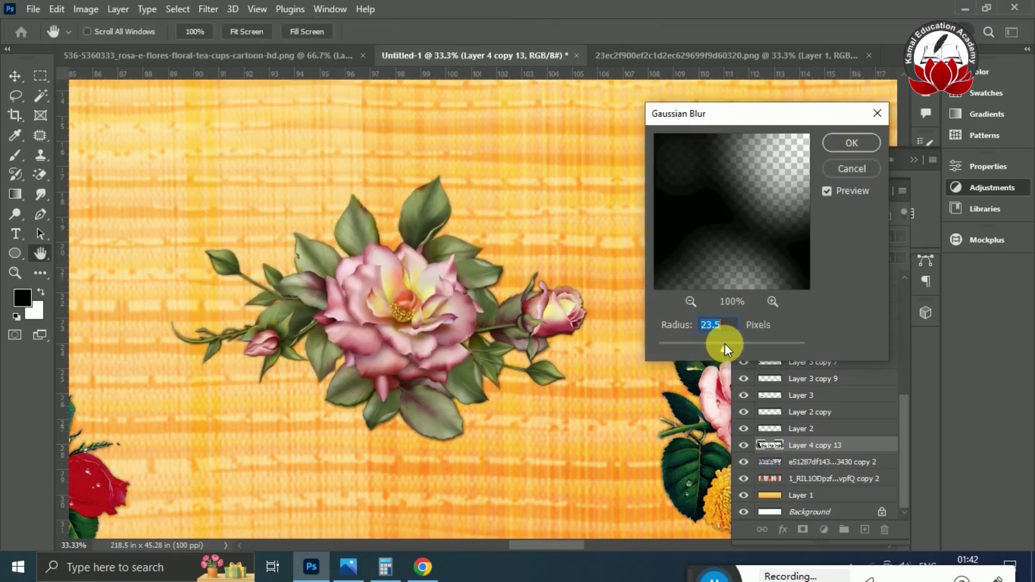
pyautogui.moveTo(733, 344); pyautogui.dragTo(734, 344)
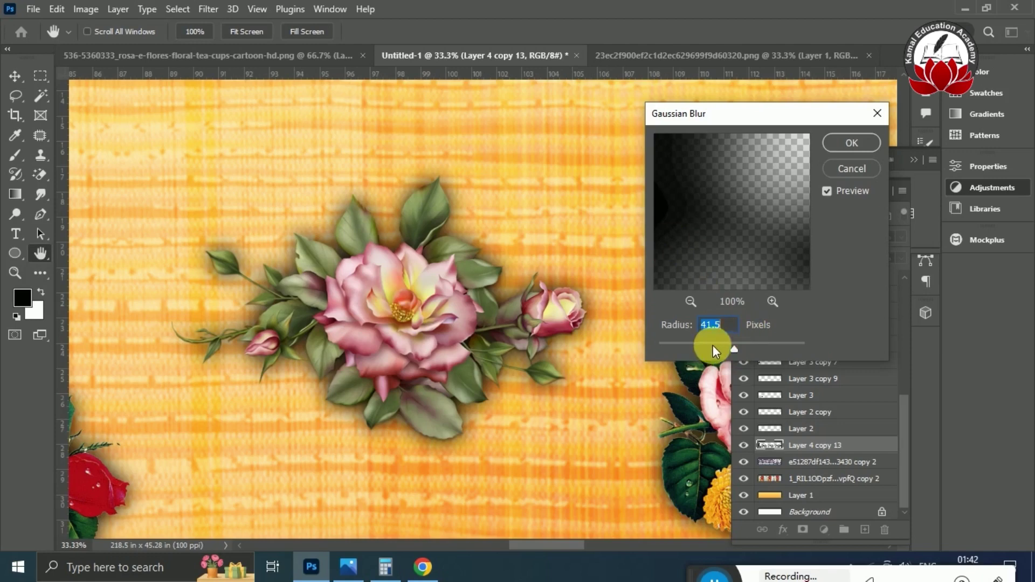
pyautogui.click(712, 345)
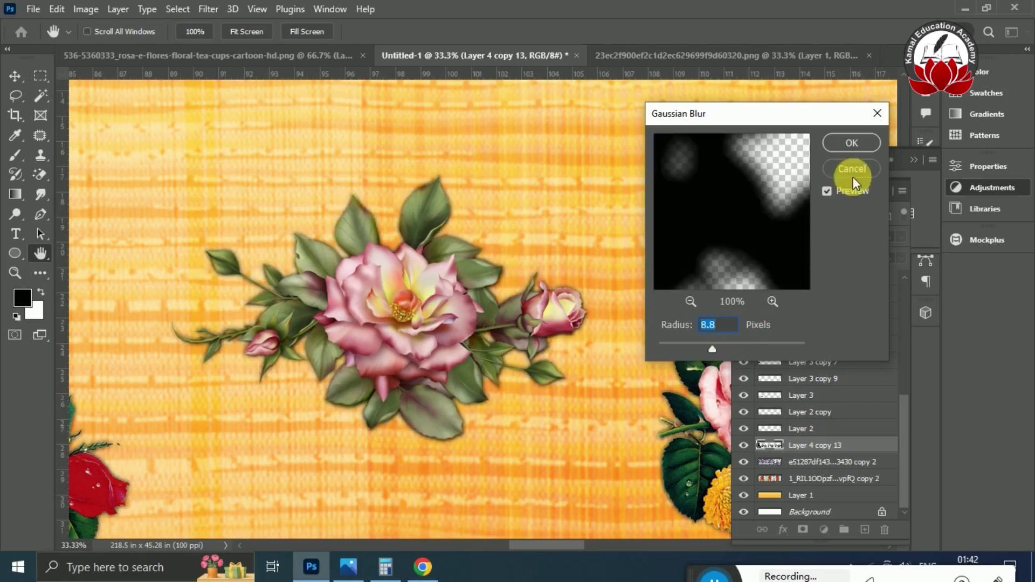
pyautogui.click(846, 143)
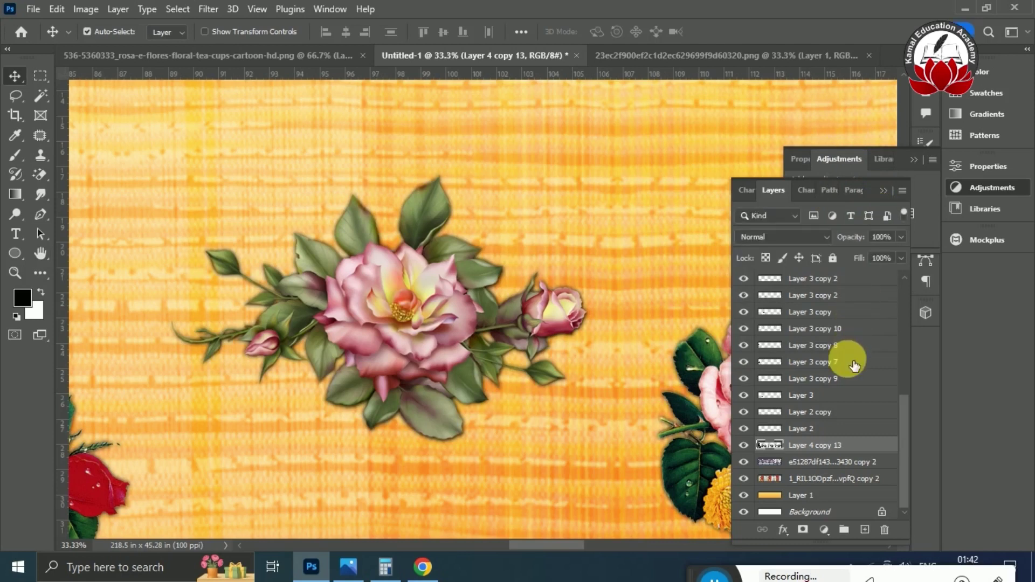
# Lower the opacity of the blurred black shadow layer, Layer 4 copy 13, to 50%.
pyautogui.click(891, 237)
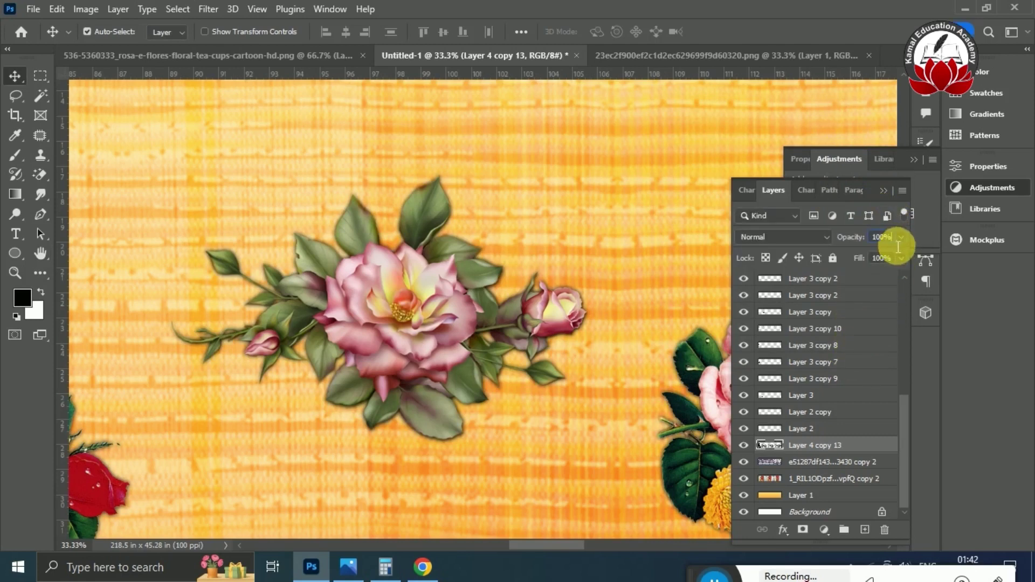
pyautogui.write('50')
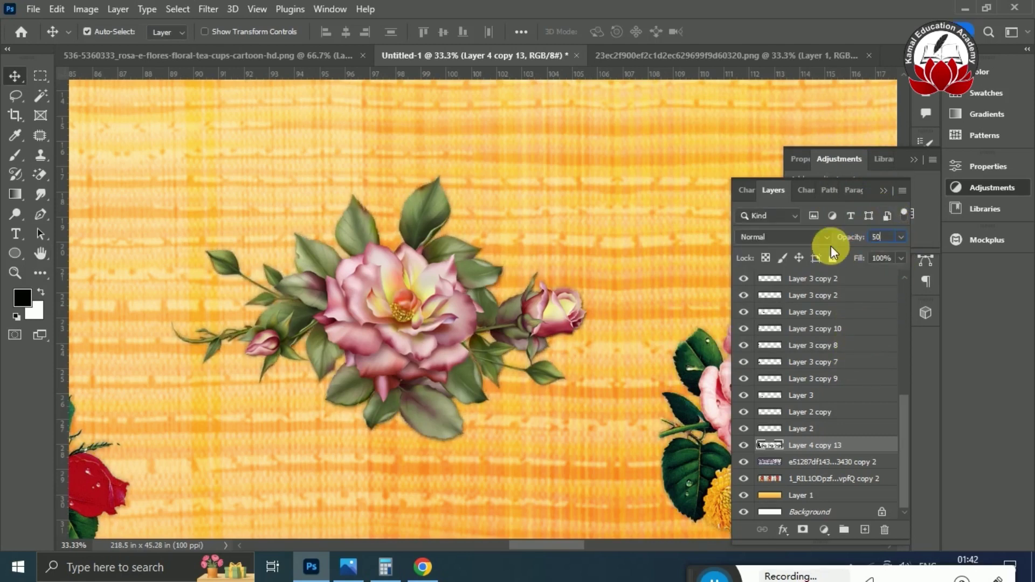
pyautogui.press('Return')
# Collapse the floating Layers and Adjustments panels and review the shadowed floral layout across the saree at 5% zoom.
pyautogui.hotkey('ctrl', '-')
pyautogui.hotkey('ctrl', '-')
pyautogui.hotkey('ctrl', '-')
pyautogui.hotkey('ctrl', '-')
pyautogui.hotkey('ctrl', '-')
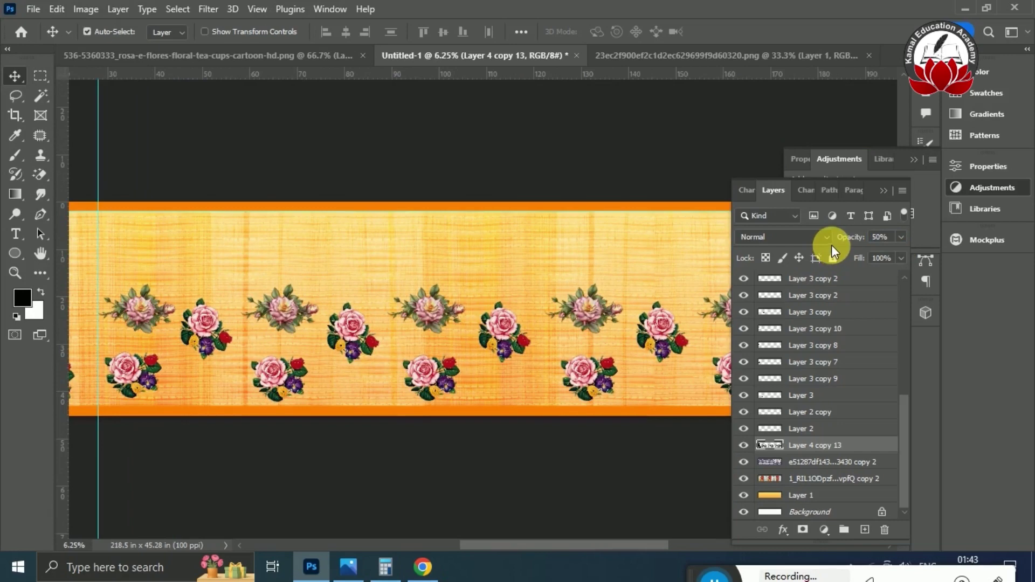
pyautogui.hotkey('ctrl', '-')
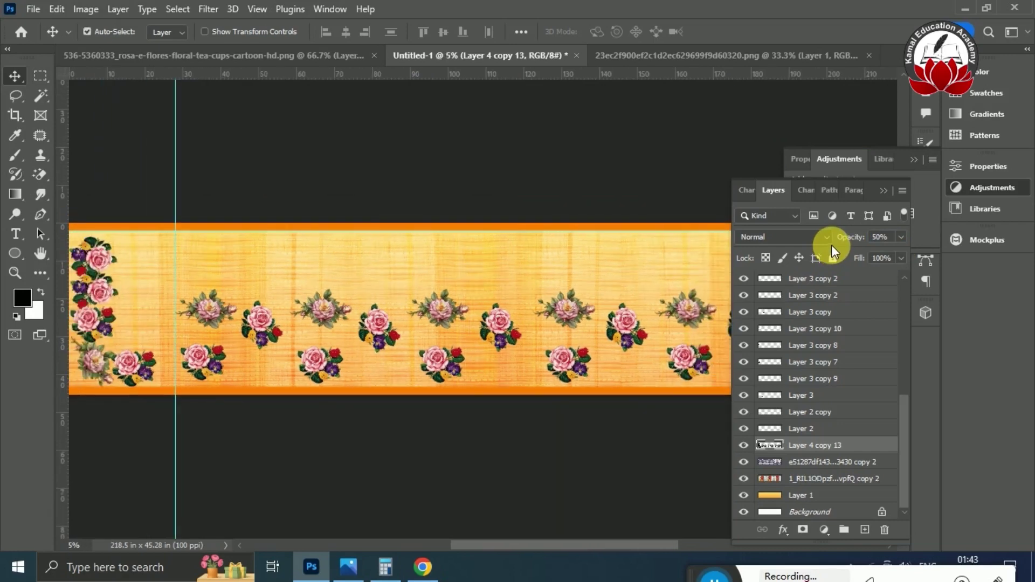
pyautogui.click(893, 192)
pyautogui.click(914, 160)
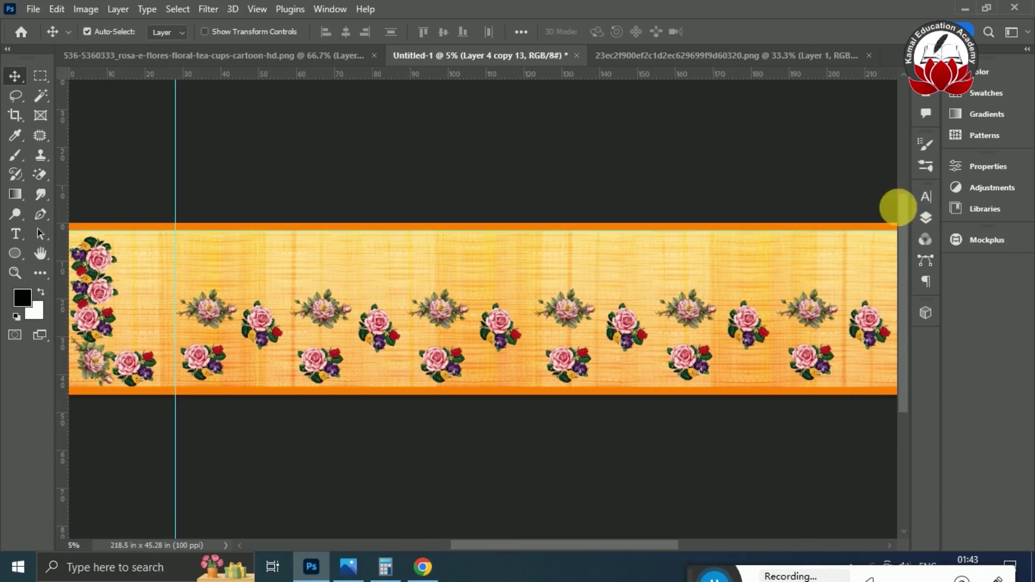
pyautogui.click(699, 578)
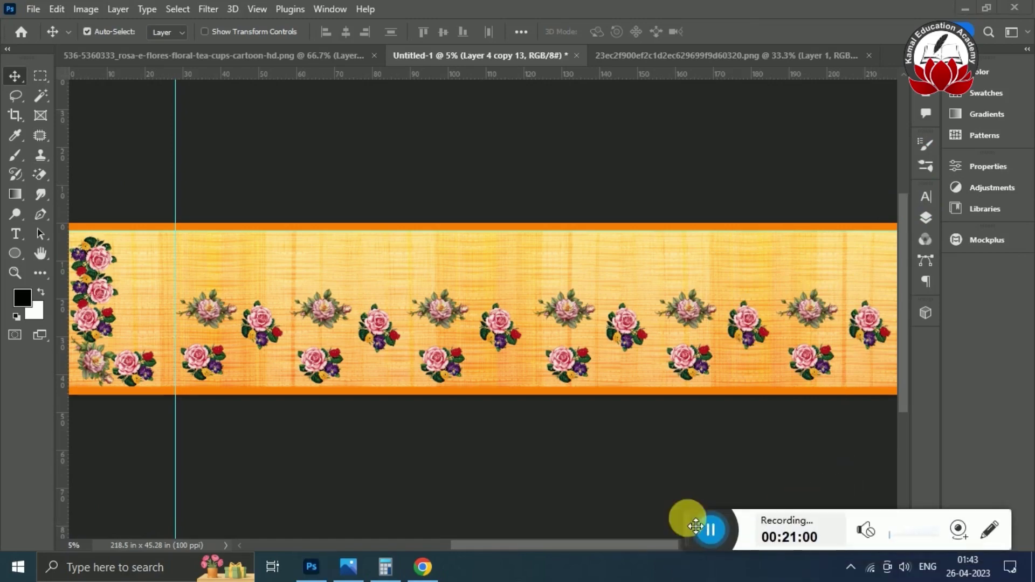
pyautogui.click(696, 526)
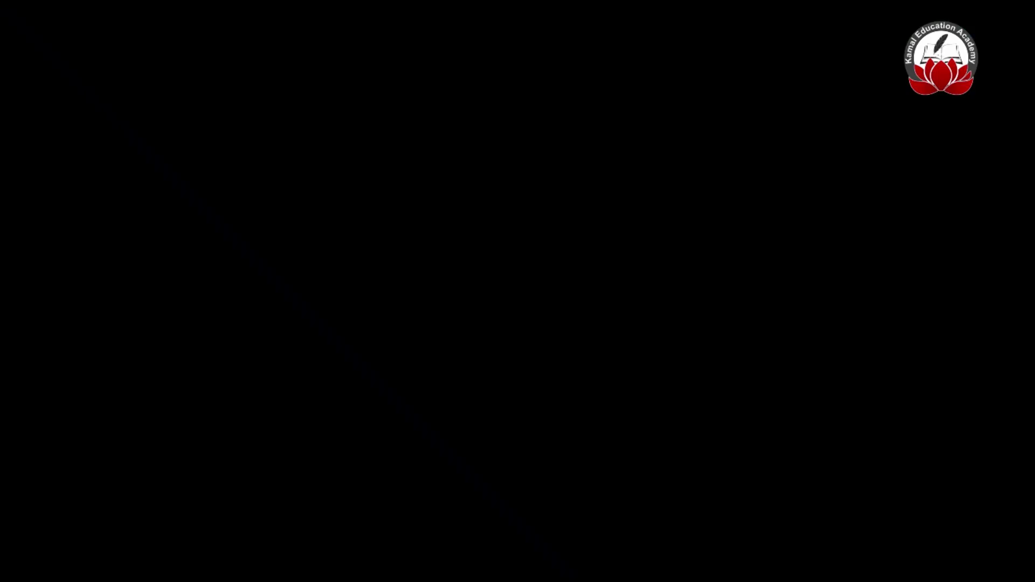